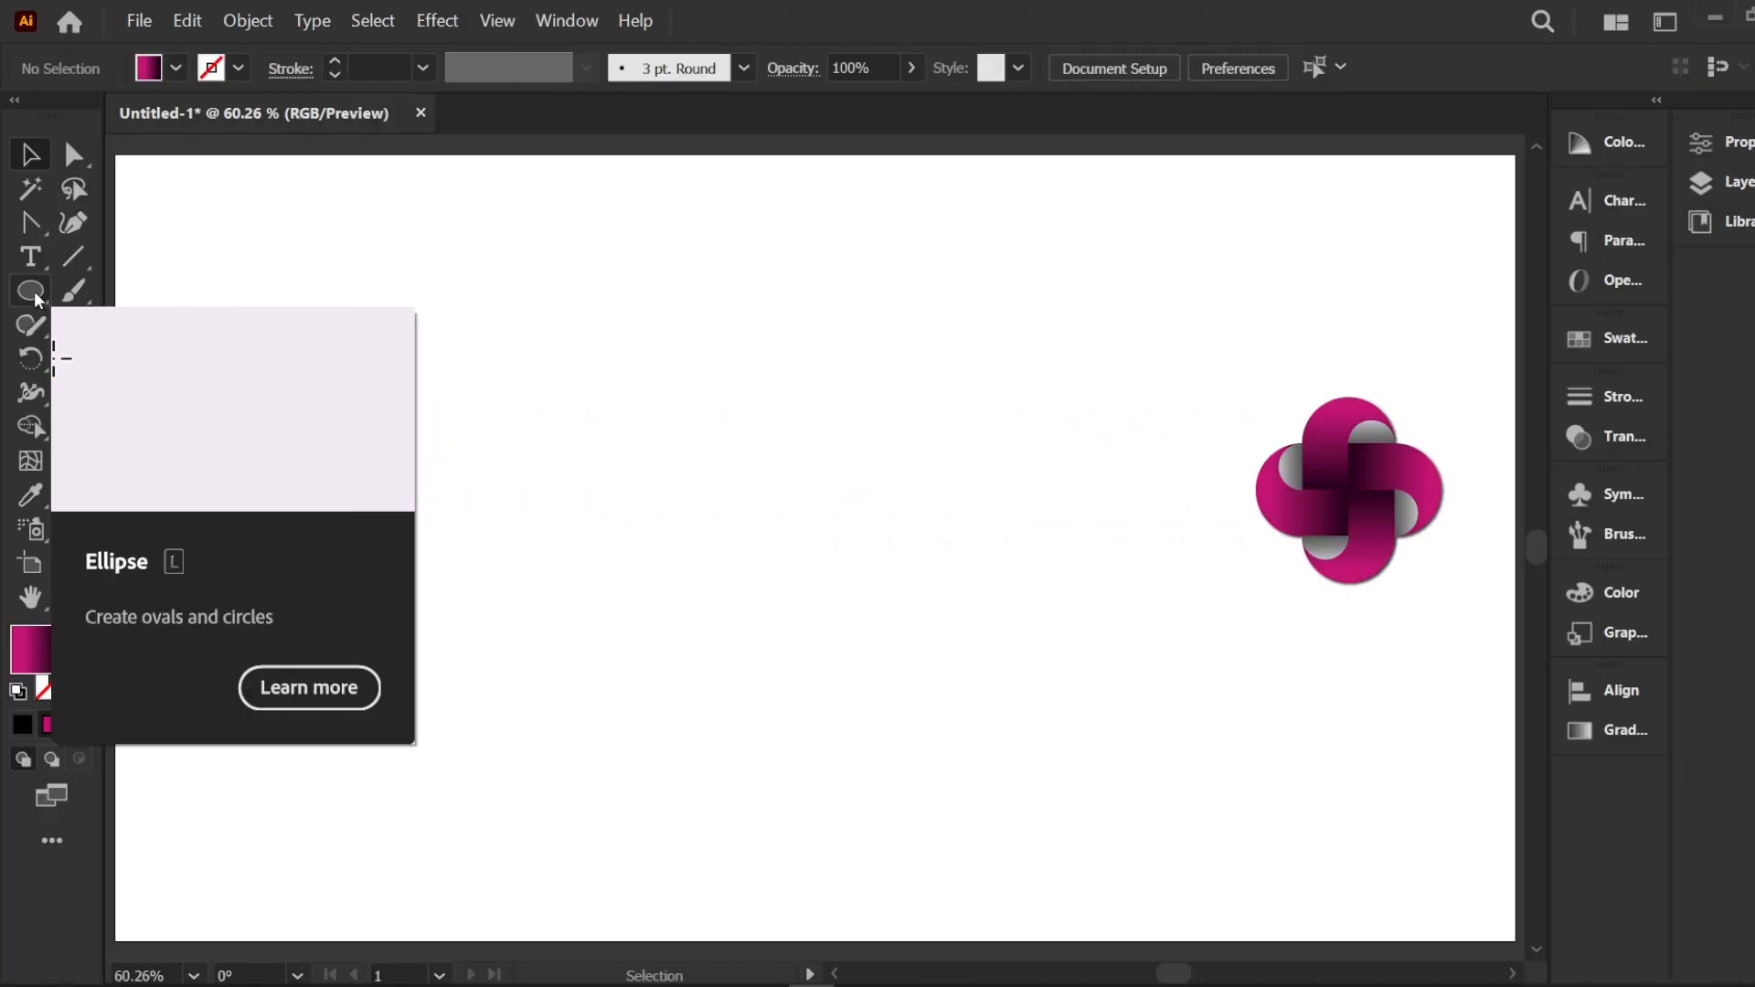
# Step: Draw a square on the empty part of the artboard and swap its fill and stroke, leaving a gradient outline without fill
pyautogui.click(33, 295)
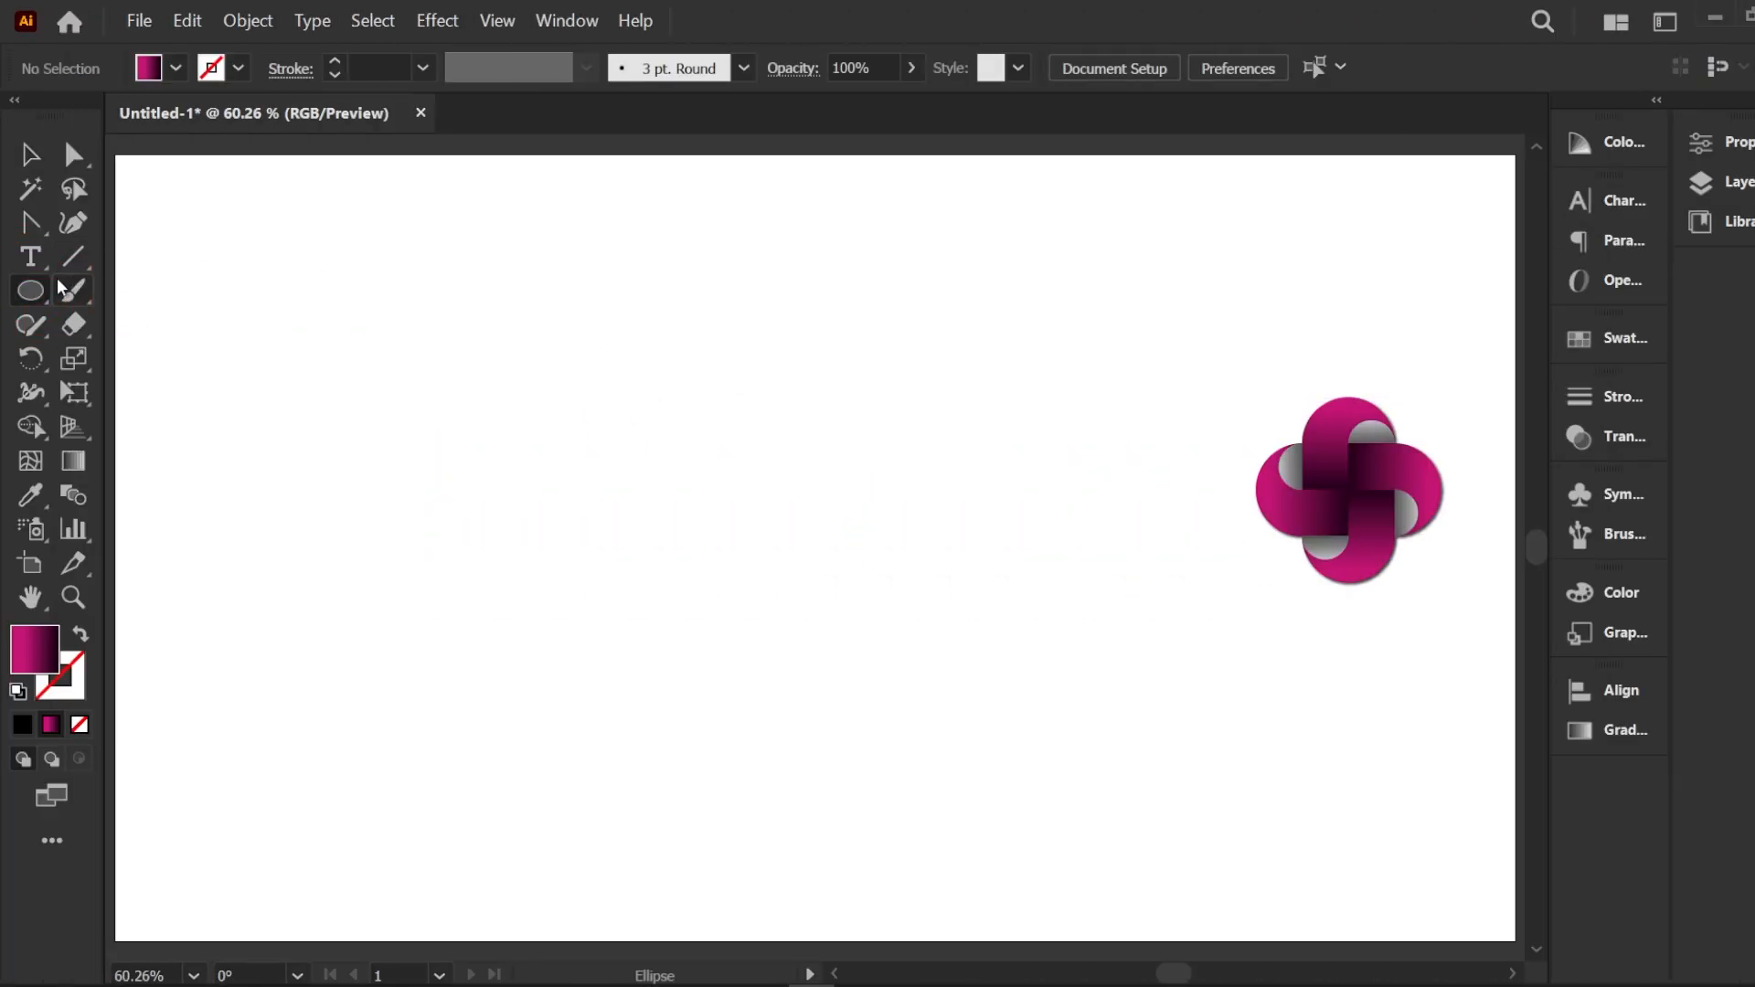
pyautogui.rightClick(29, 291)
pyautogui.click(147, 292)
pyautogui.moveTo(582, 352); pyautogui.dragTo(670, 438)
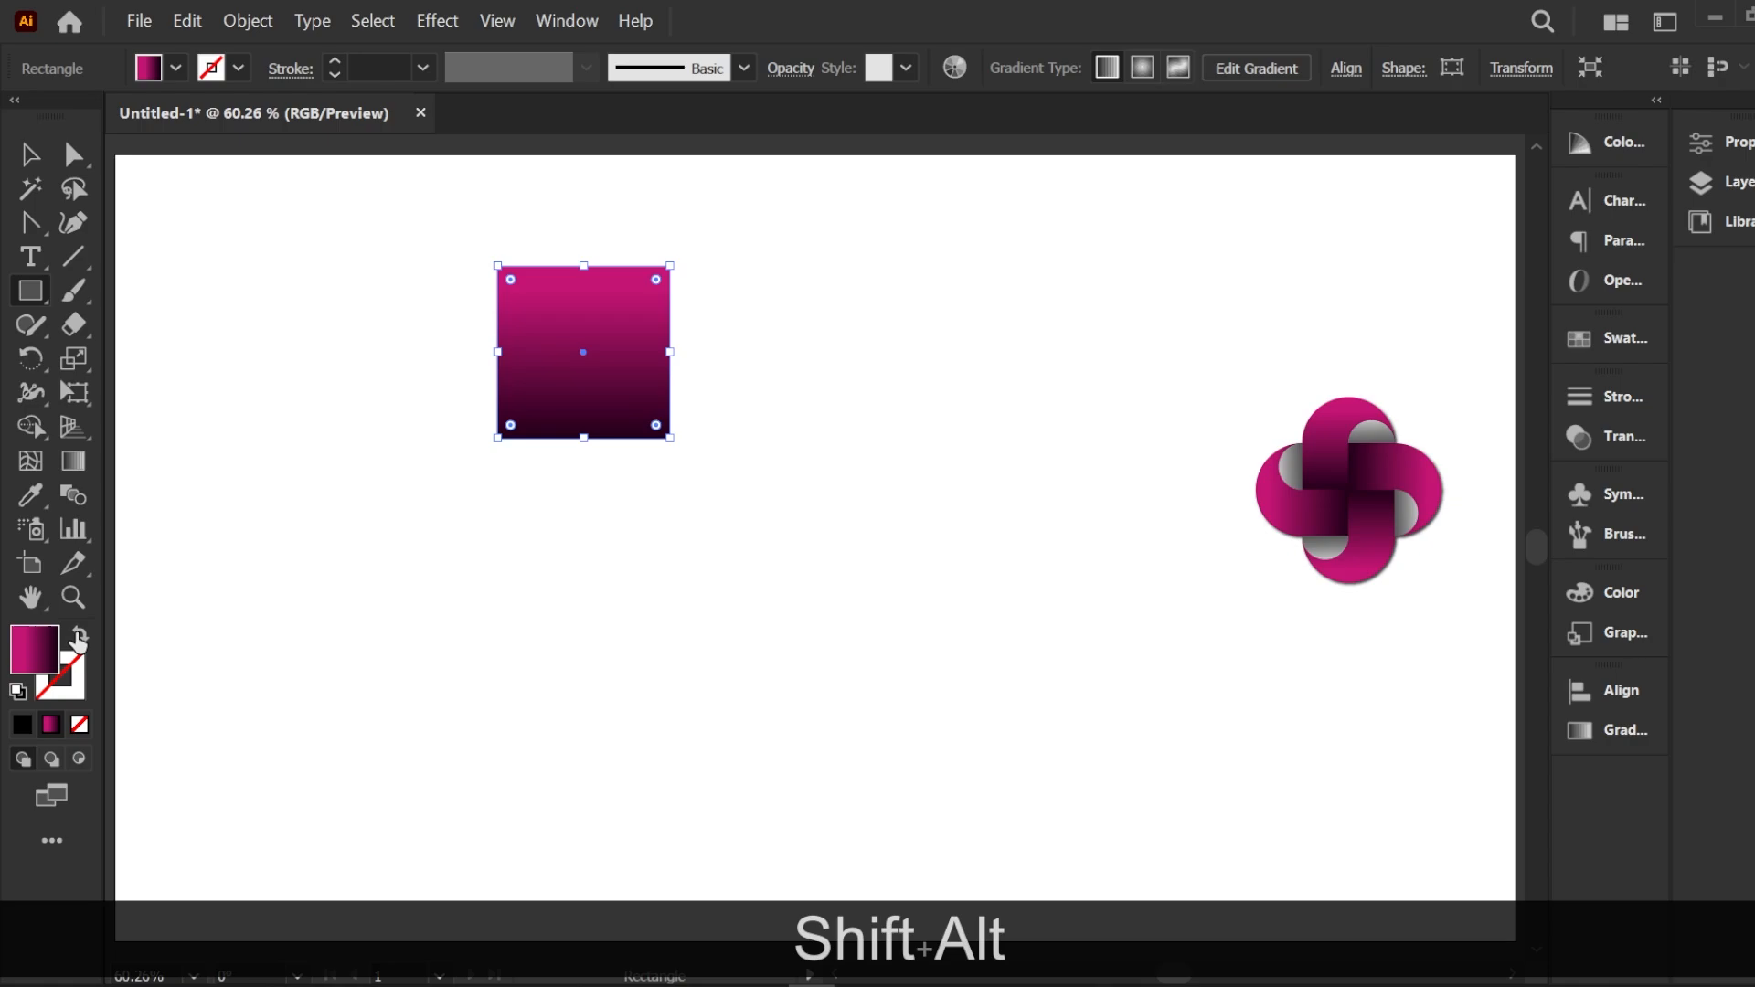
pyautogui.click(80, 635)
# Step: Duplicate the outlined square to build a two-by-two grid of touching squares
pyautogui.click(30, 155)
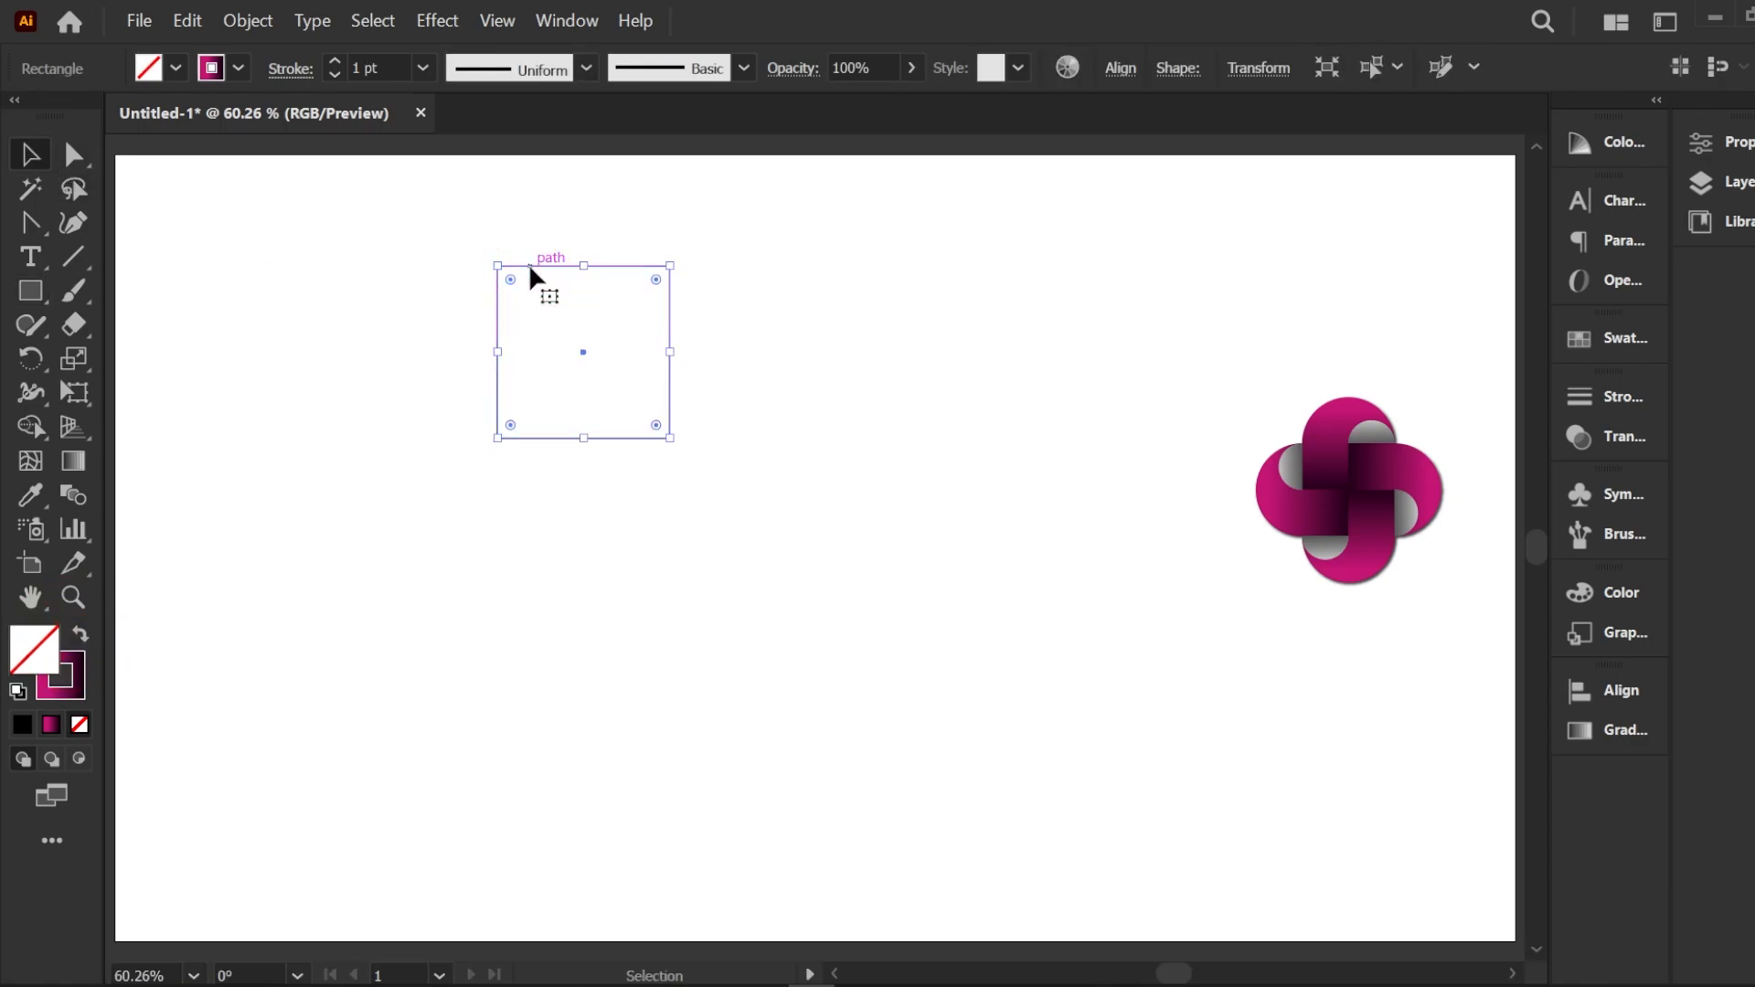
pyautogui.moveTo(529, 266); pyautogui.dragTo(716, 441)
pyautogui.click(701, 503)
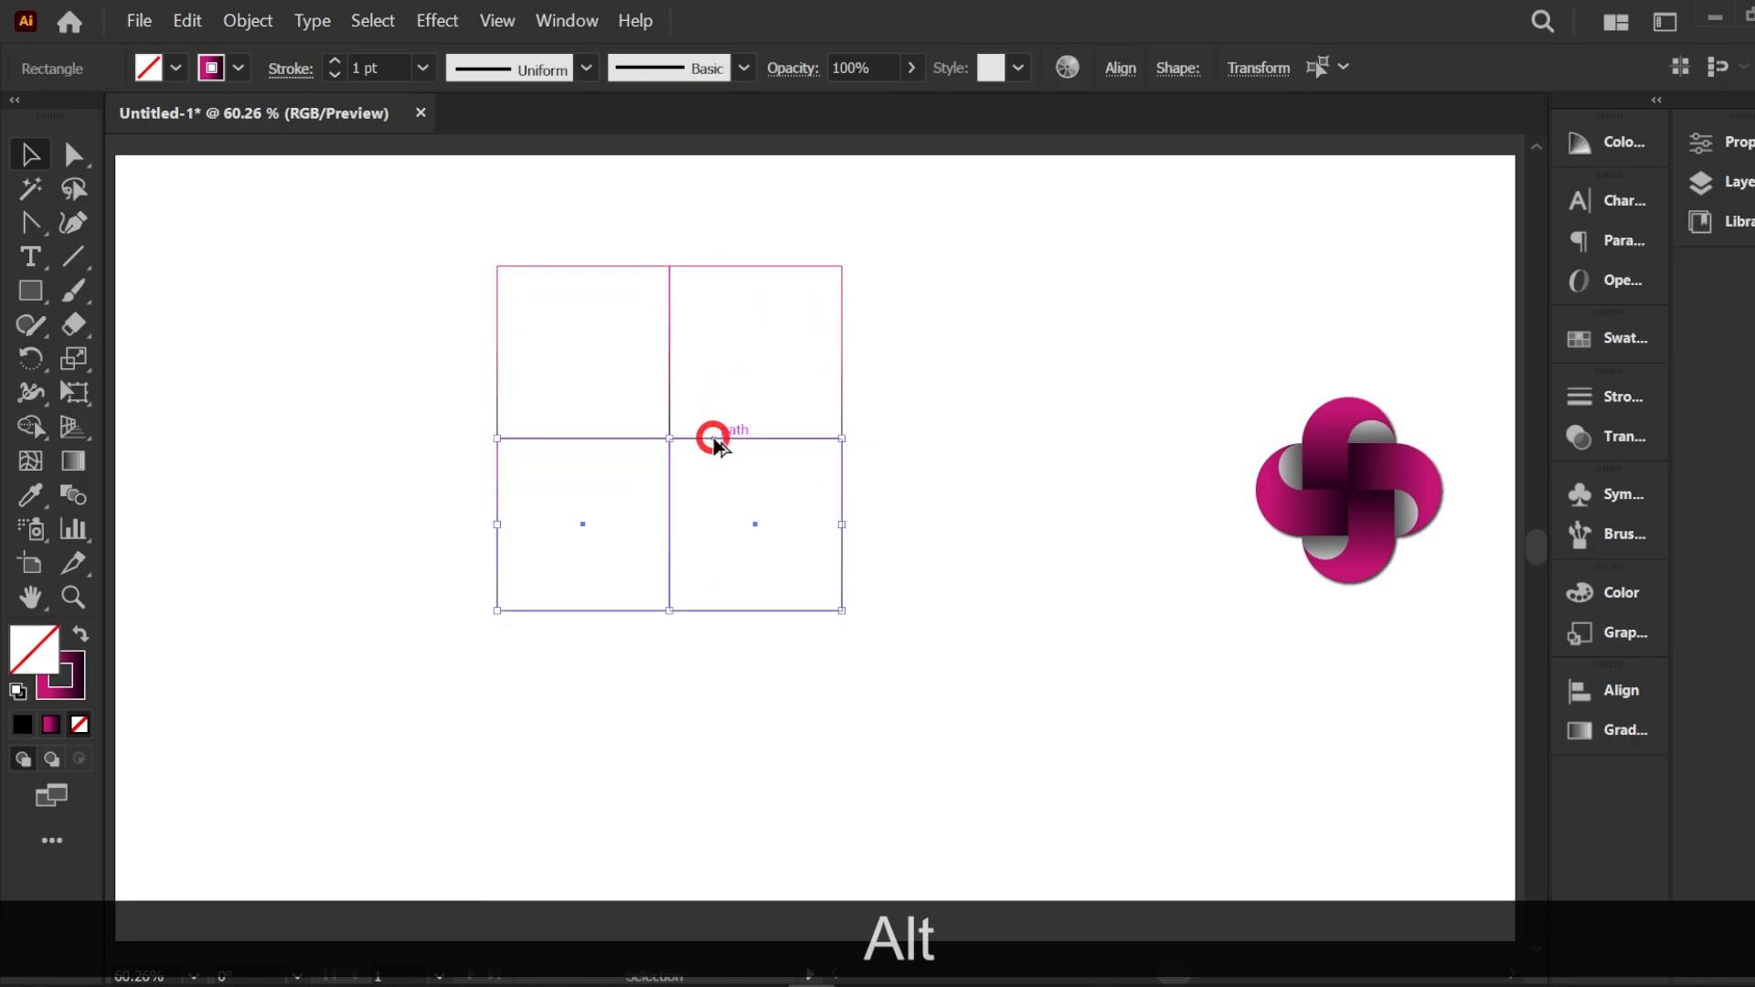
pyautogui.click(943, 434)
# Step: Draw a circle inscribed in the upper-right square and move it straight down until its centre sits on the grid's horizontal midline
pyautogui.moveTo(30, 291); pyautogui.dragTo(147, 361)
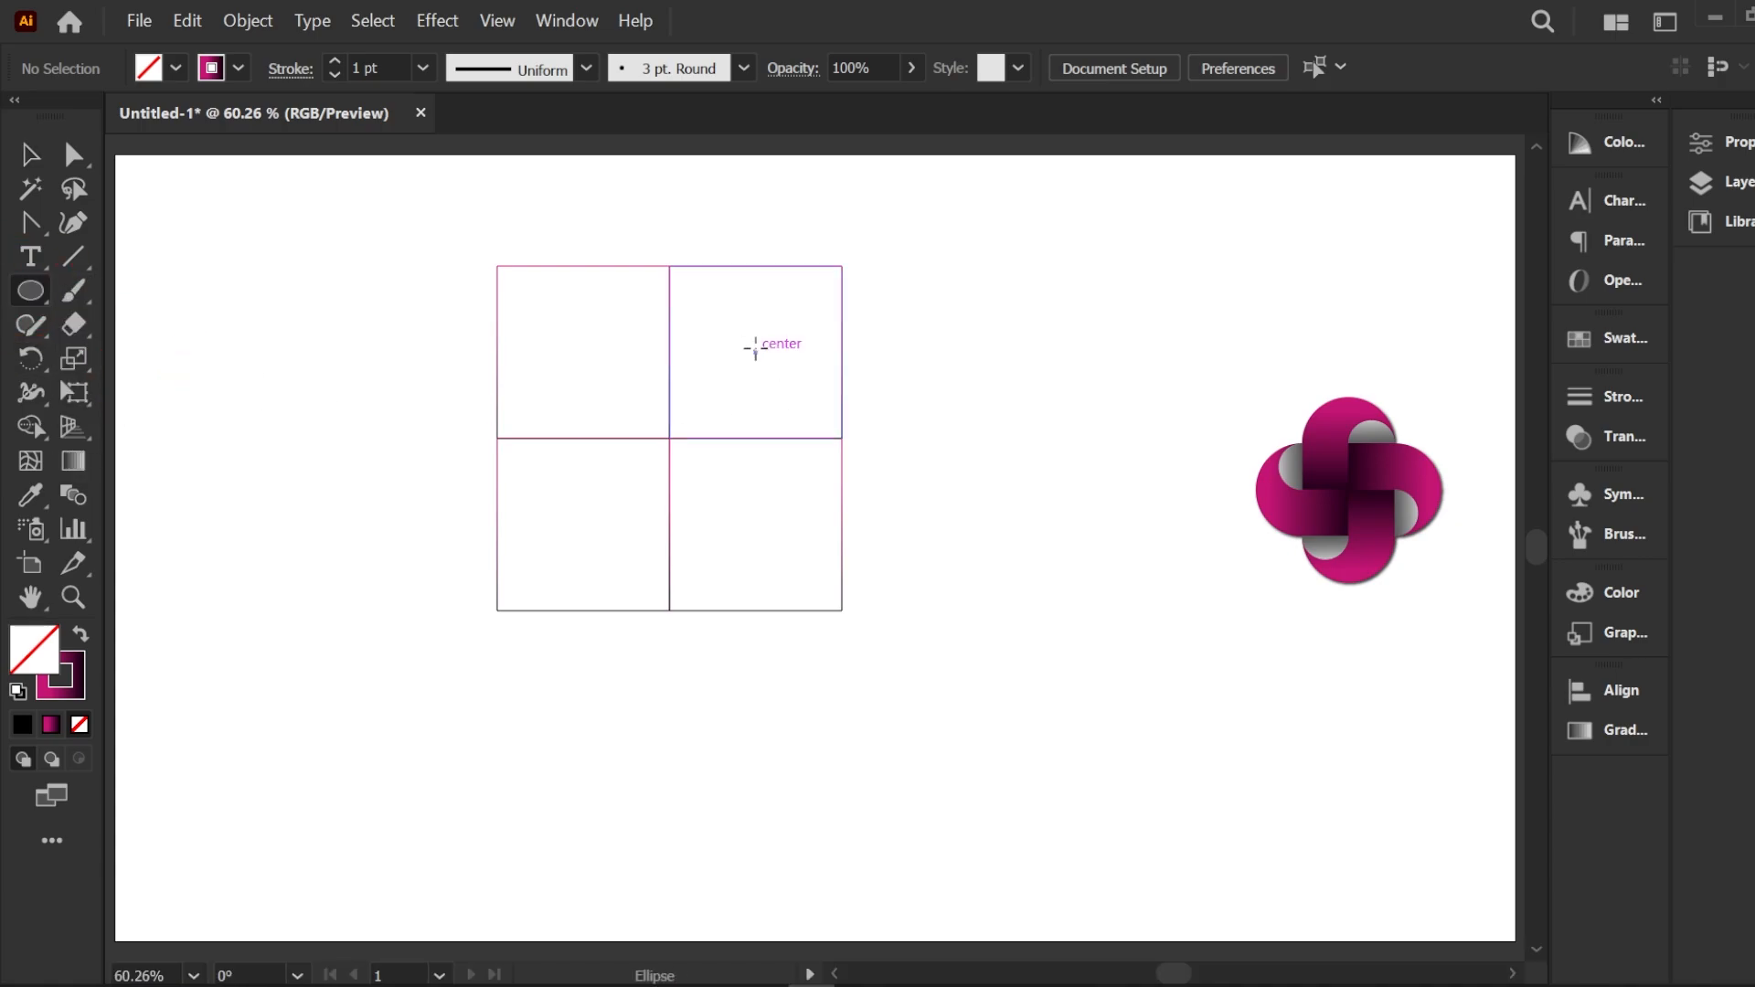
pyautogui.moveTo(755, 349); pyautogui.dragTo(842, 439)
pyautogui.press('v')
pyautogui.click(197, 286)
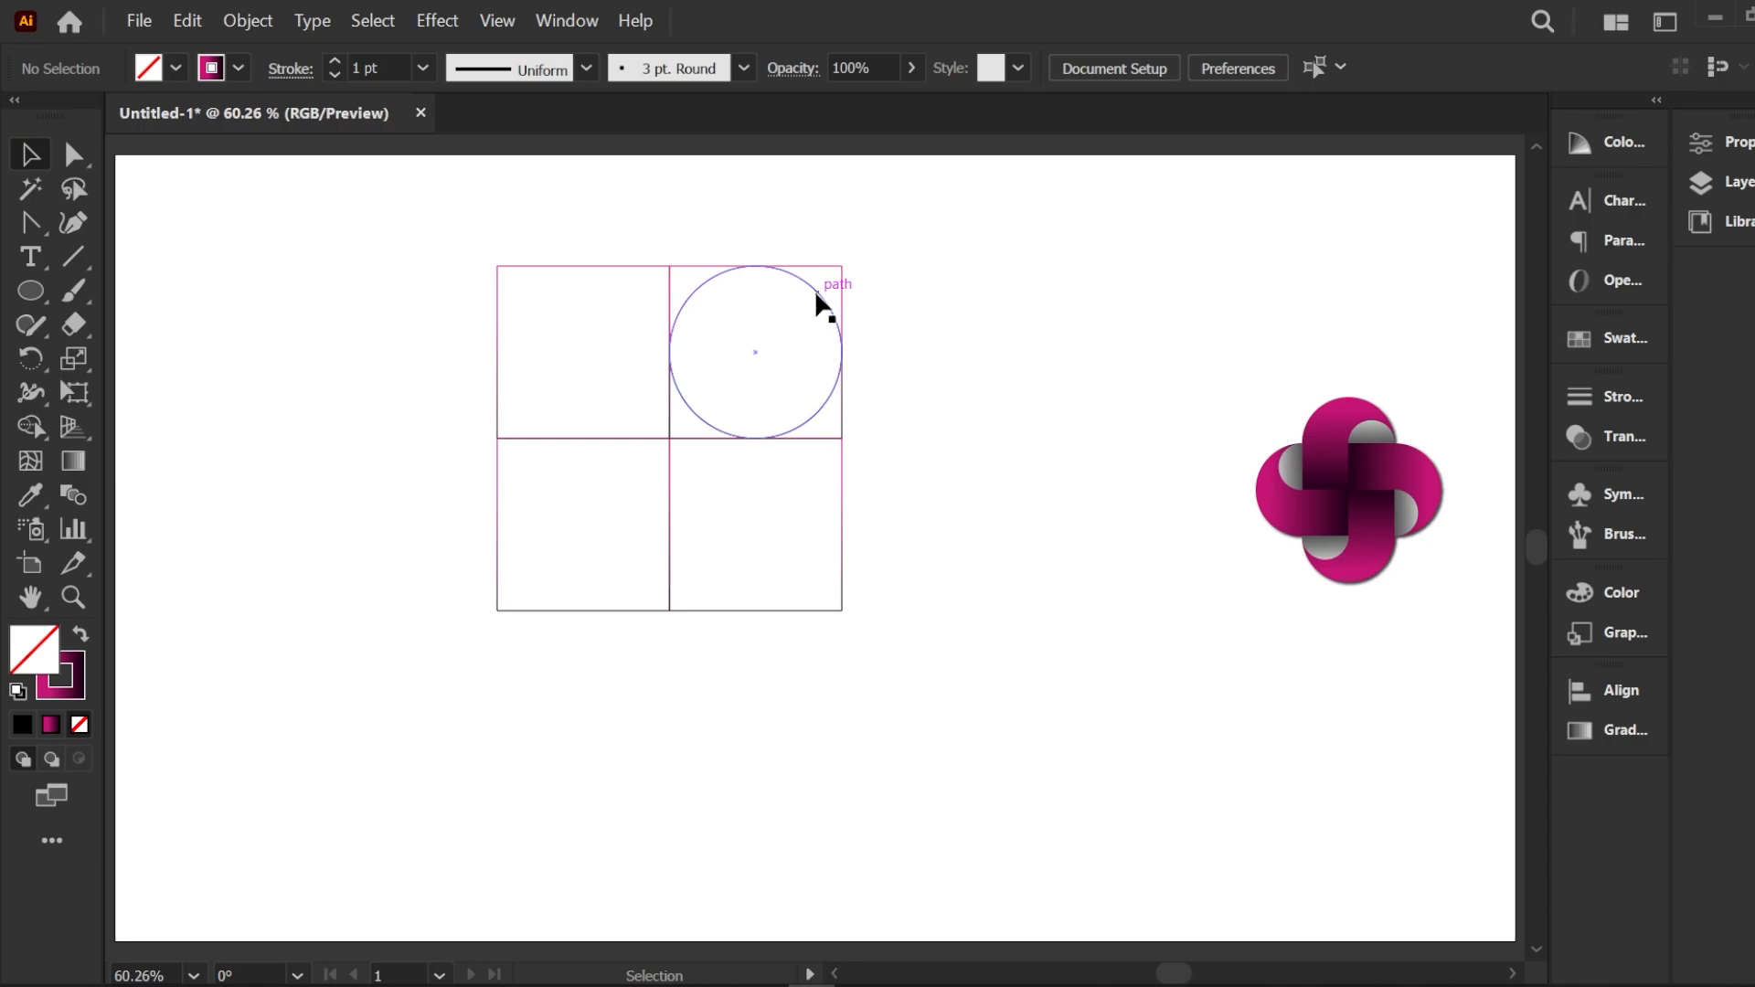
pyautogui.moveTo(815, 293); pyautogui.dragTo(816, 376)
pyautogui.click(975, 379)
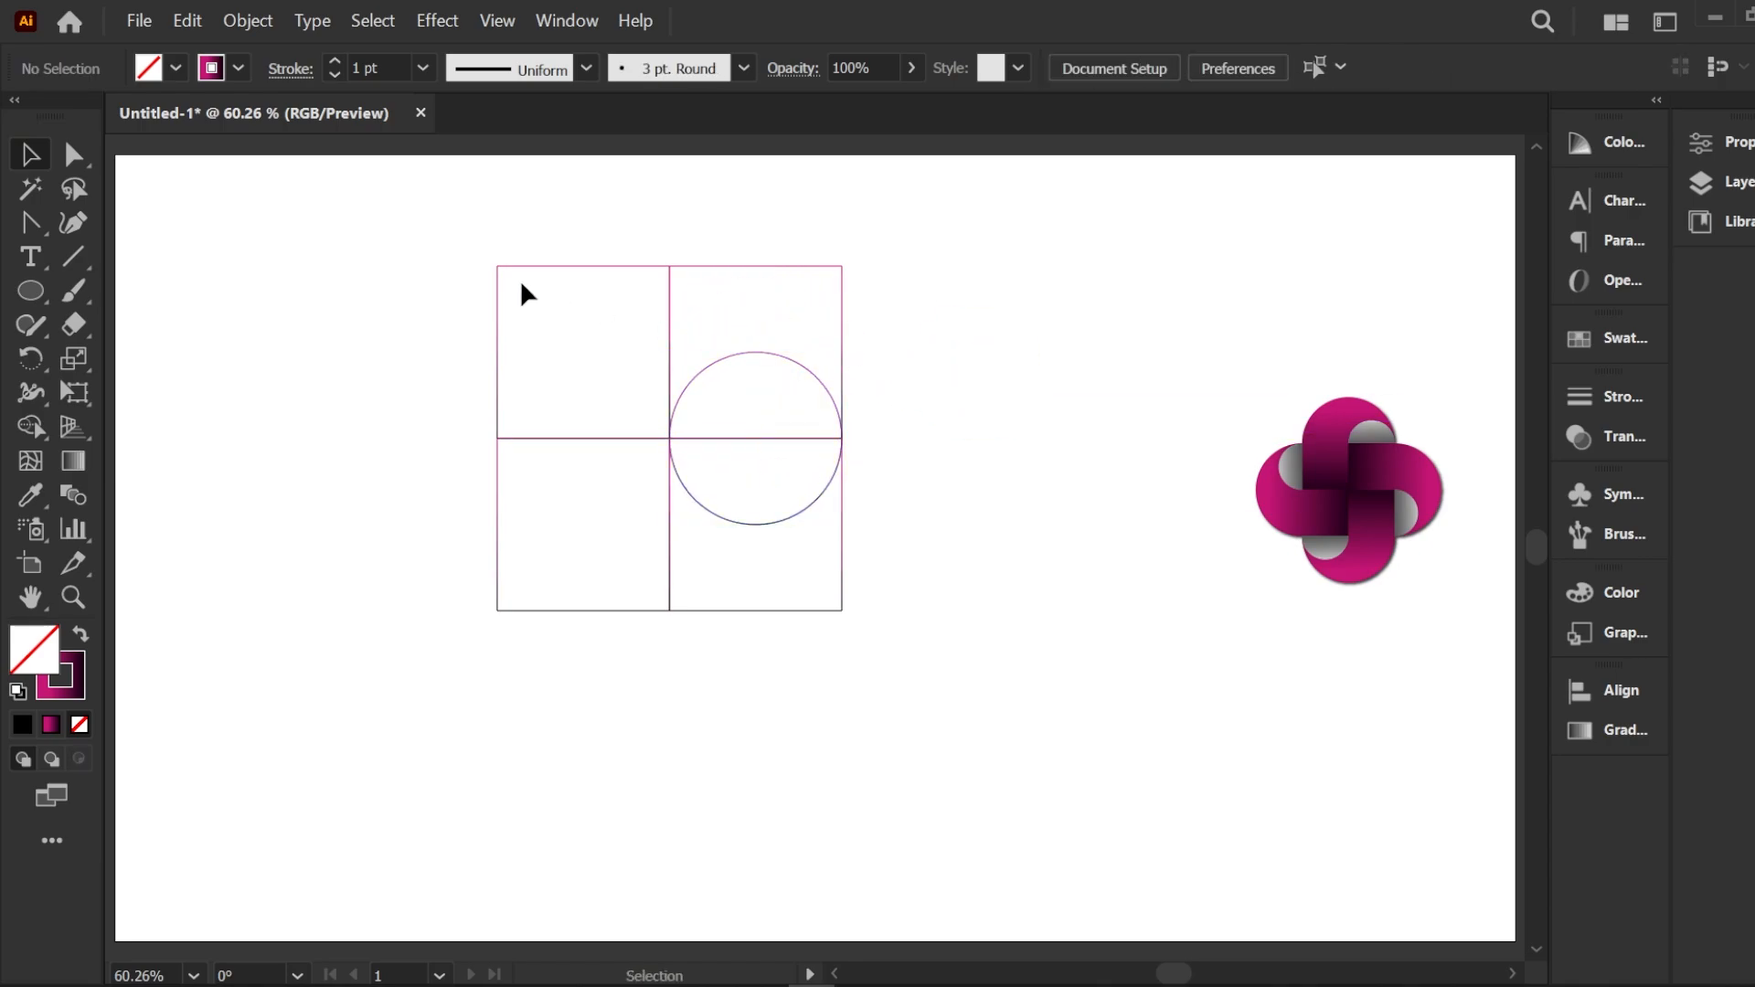
# Step: Fully round the outer top corners of the two upper squares to form a semicircular arch
pyautogui.click(73, 155)
pyautogui.moveTo(475, 259); pyautogui.dragTo(655, 450)
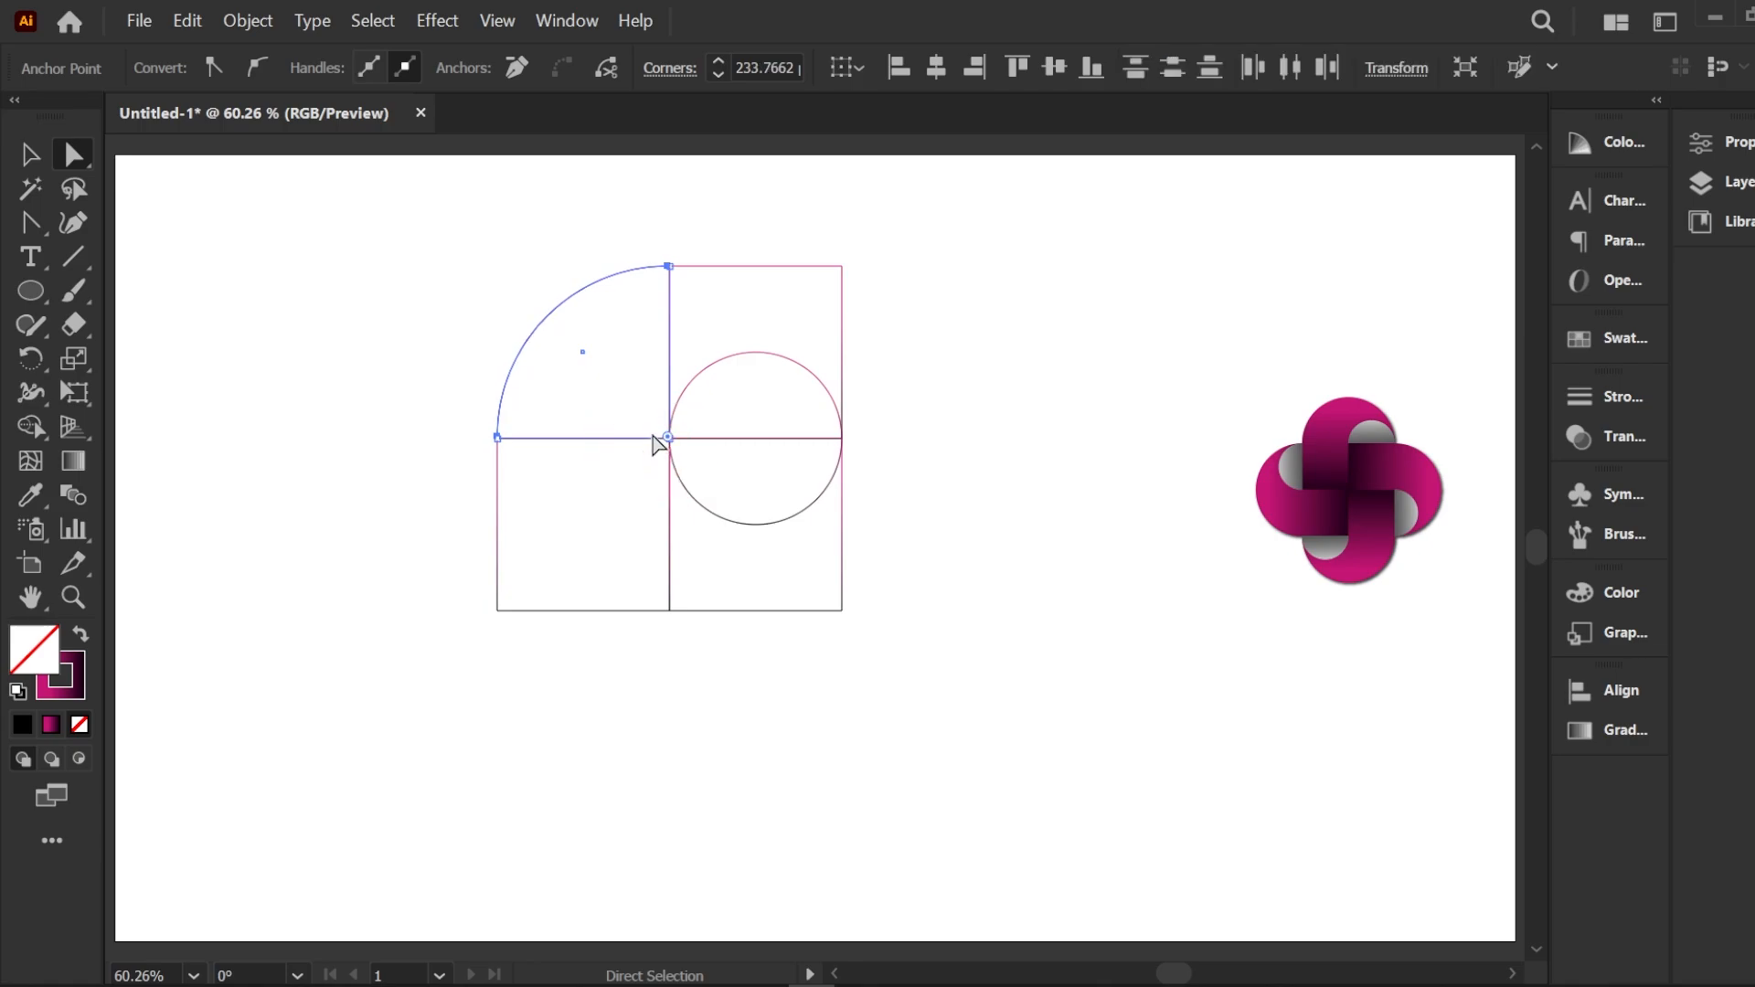
pyautogui.moveTo(811, 234); pyautogui.dragTo(668, 443)
pyautogui.click(808, 280)
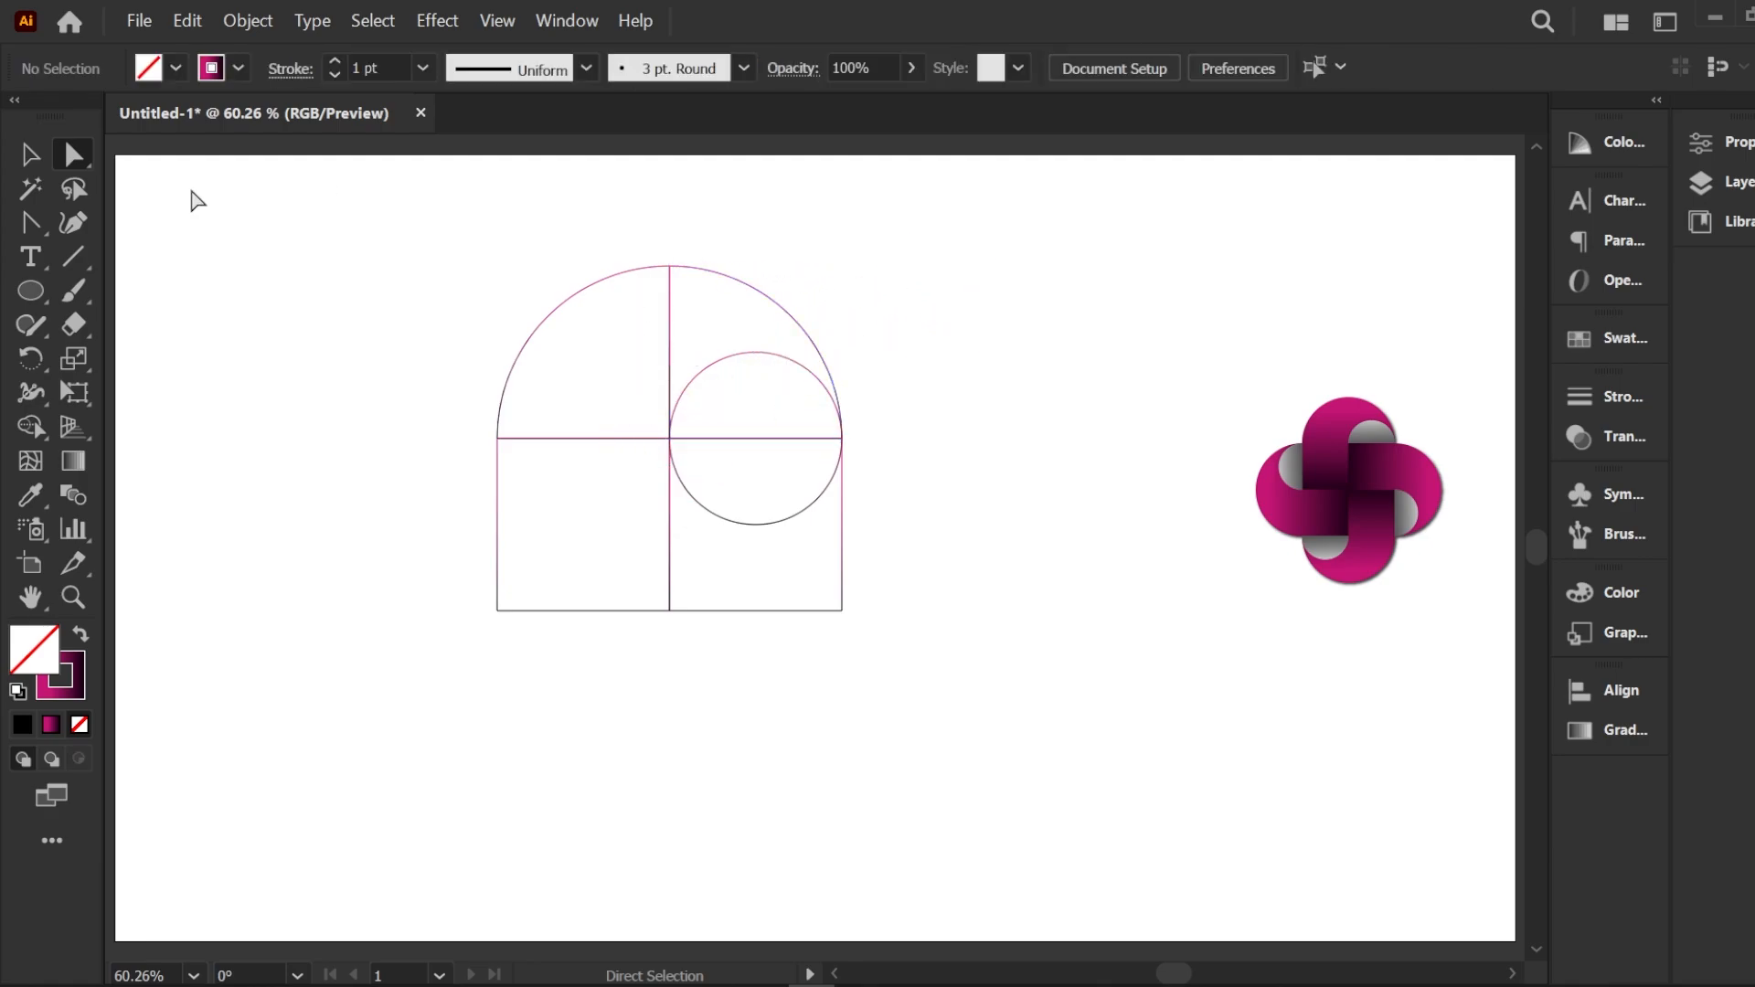
# Step: With the Shape Builder, merge the arch area above the circle with the left column into one hook shape
pyautogui.click(30, 155)
pyautogui.moveTo(369, 220); pyautogui.dragTo(874, 700)
pyautogui.click(39, 428)
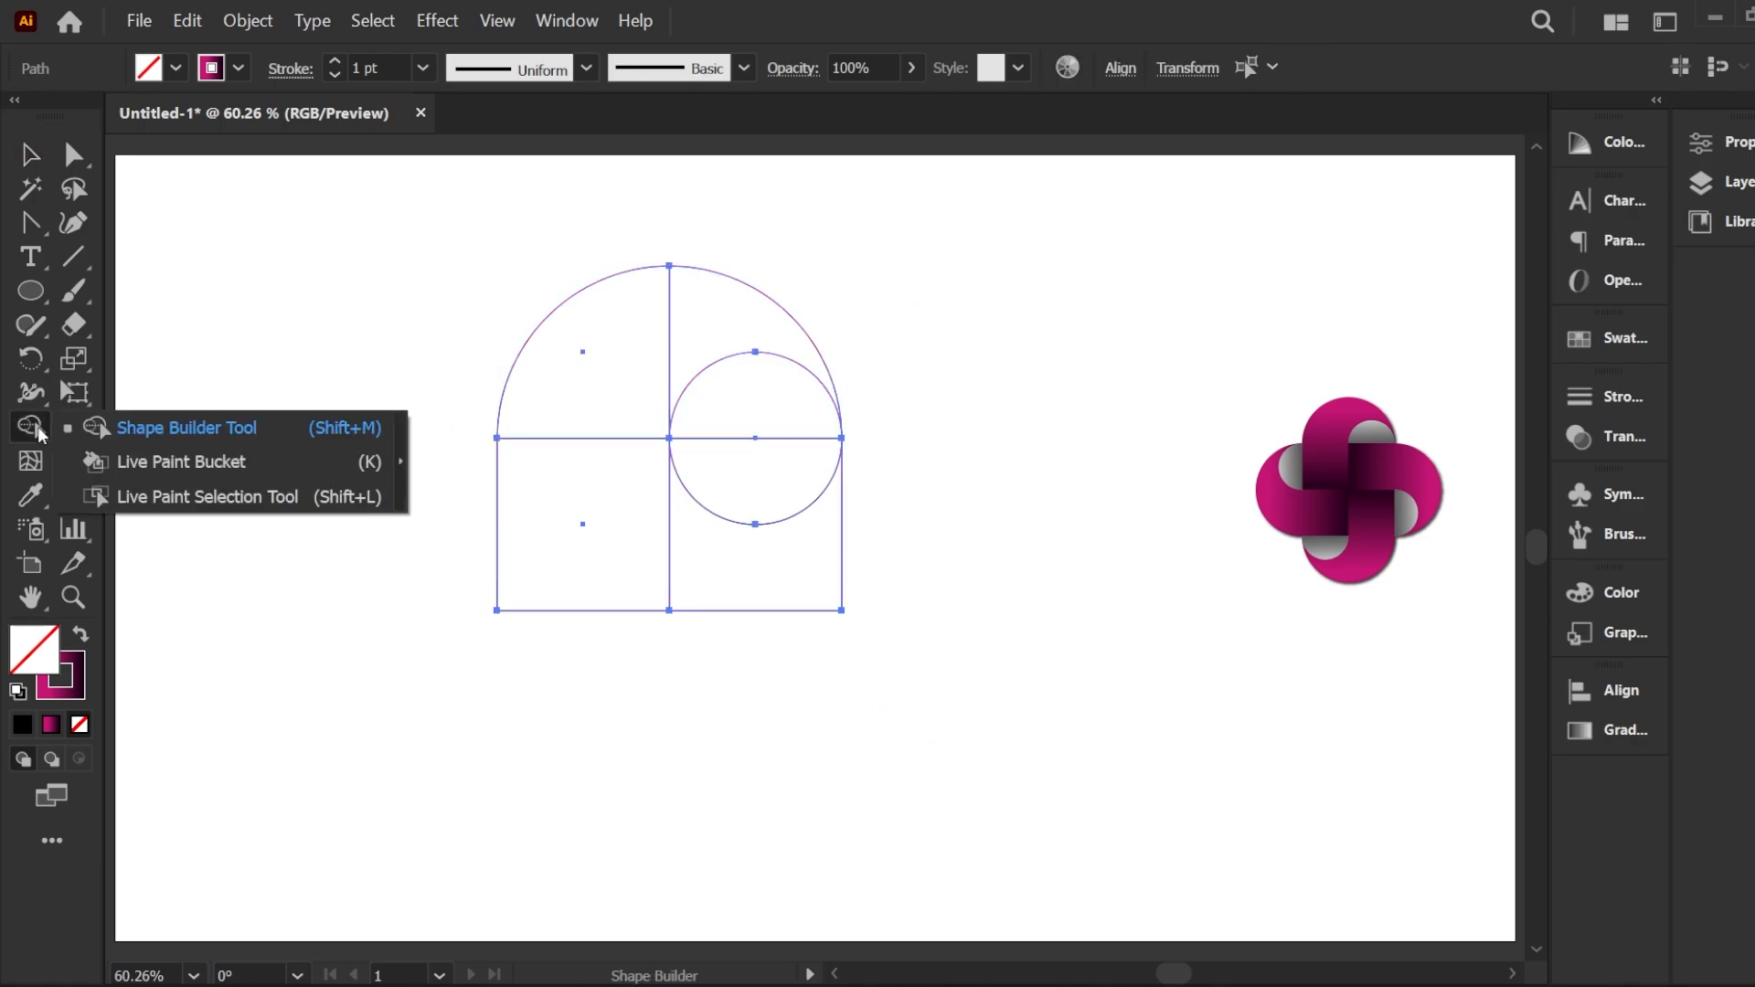
pyautogui.click(242, 428)
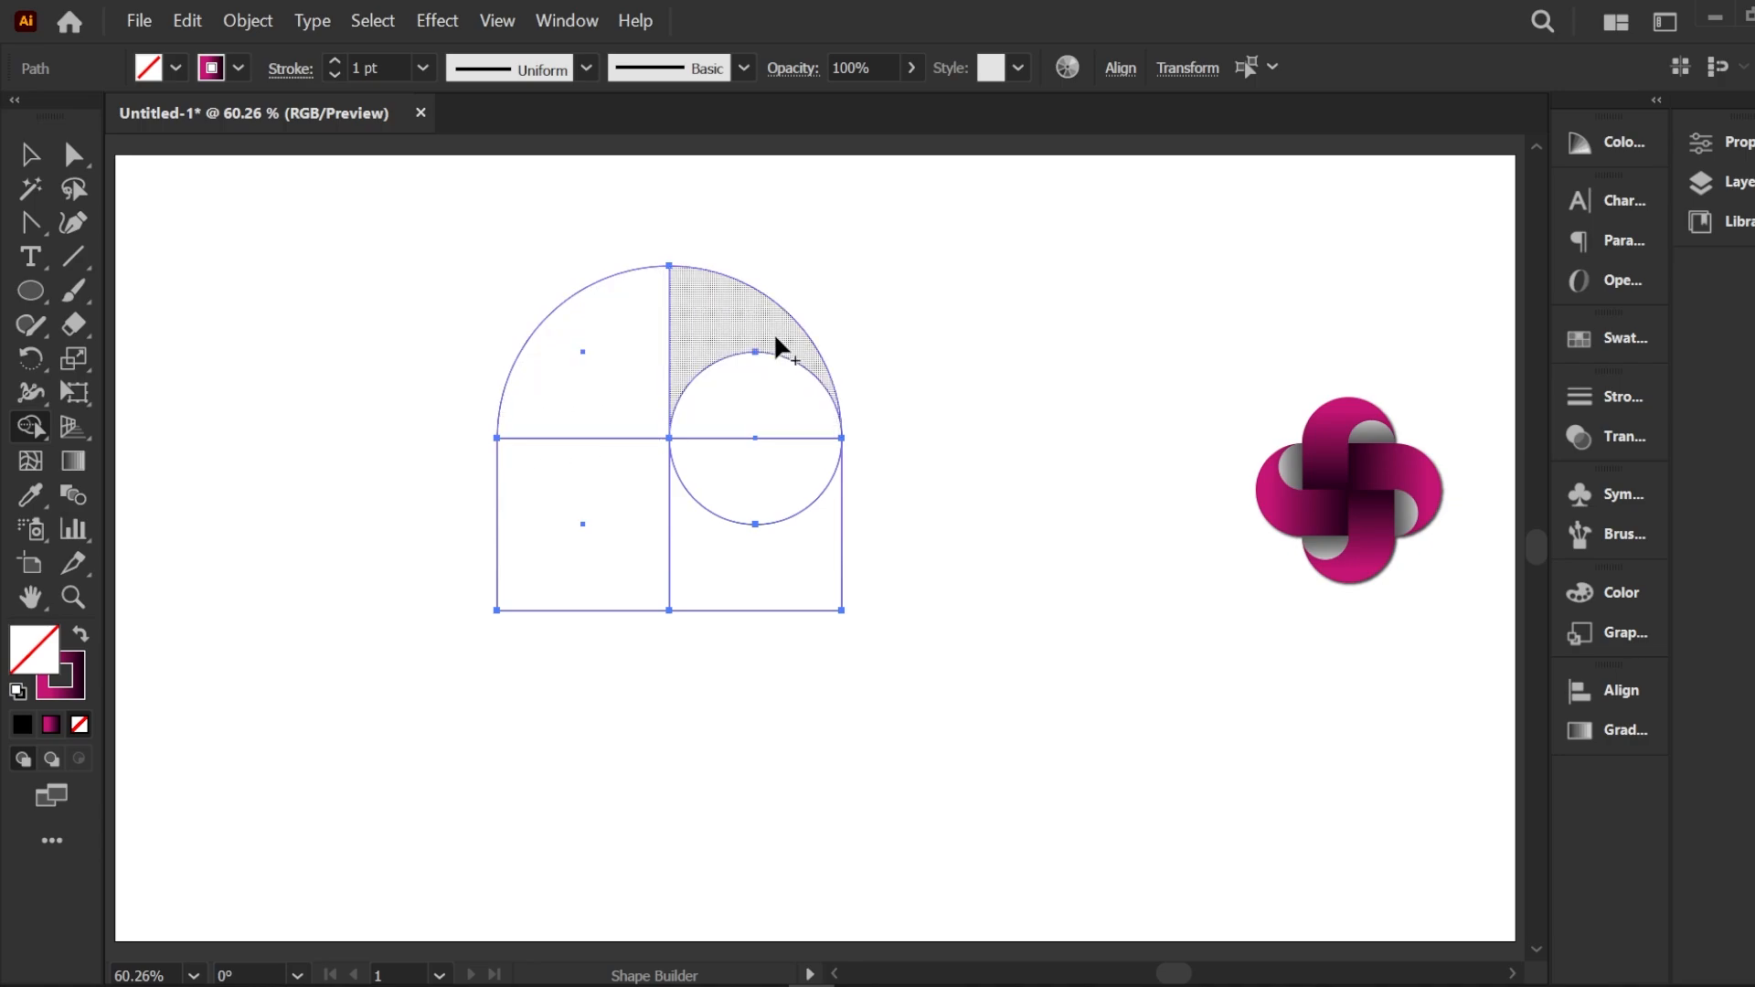
pyautogui.moveTo(775, 346)
pyautogui.mouseDown()
pyautogui.moveTo(639, 345)
pyautogui.moveTo(600, 466)
pyautogui.moveTo(590, 413)
pyautogui.mouseUp()
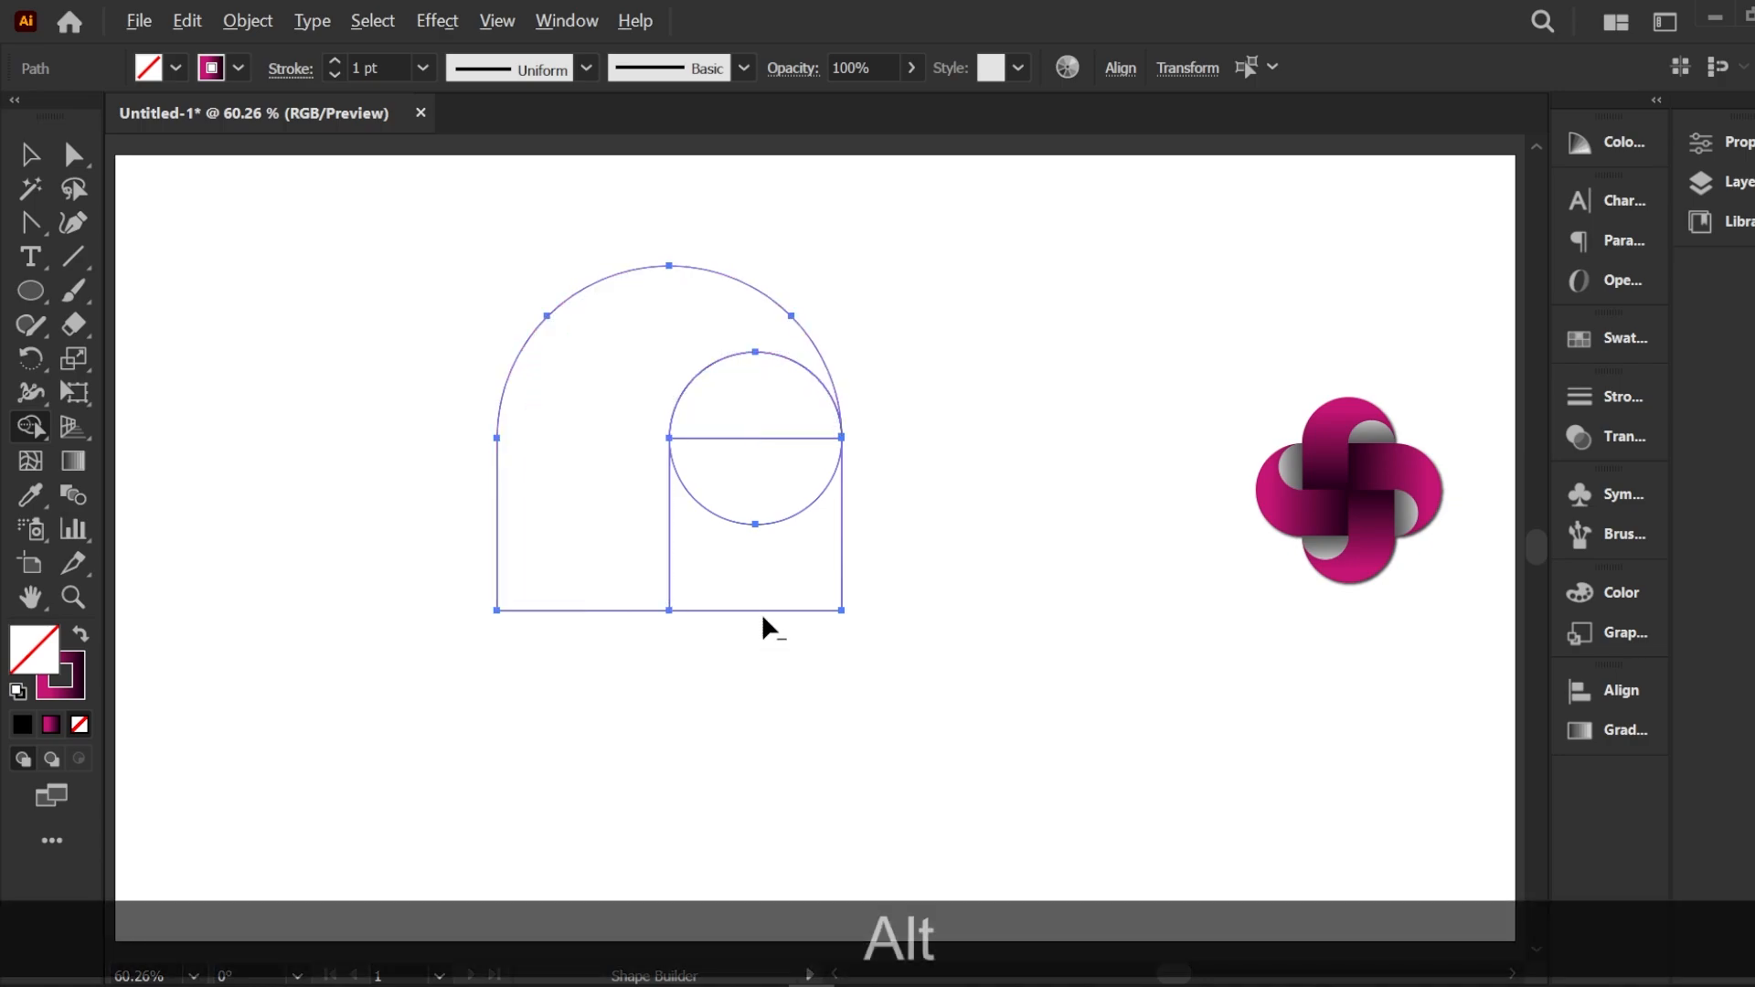
# Step: Remove the lower-right square regions and the circle's lower half with the Shape Builder, keeping the hook and upper half circle
pyautogui.keyDown('alt'); pyautogui.click(764, 582); pyautogui.keyUp('alt')
pyautogui.keyDown('alt'); pyautogui.click(757, 492); pyautogui.keyUp('alt')
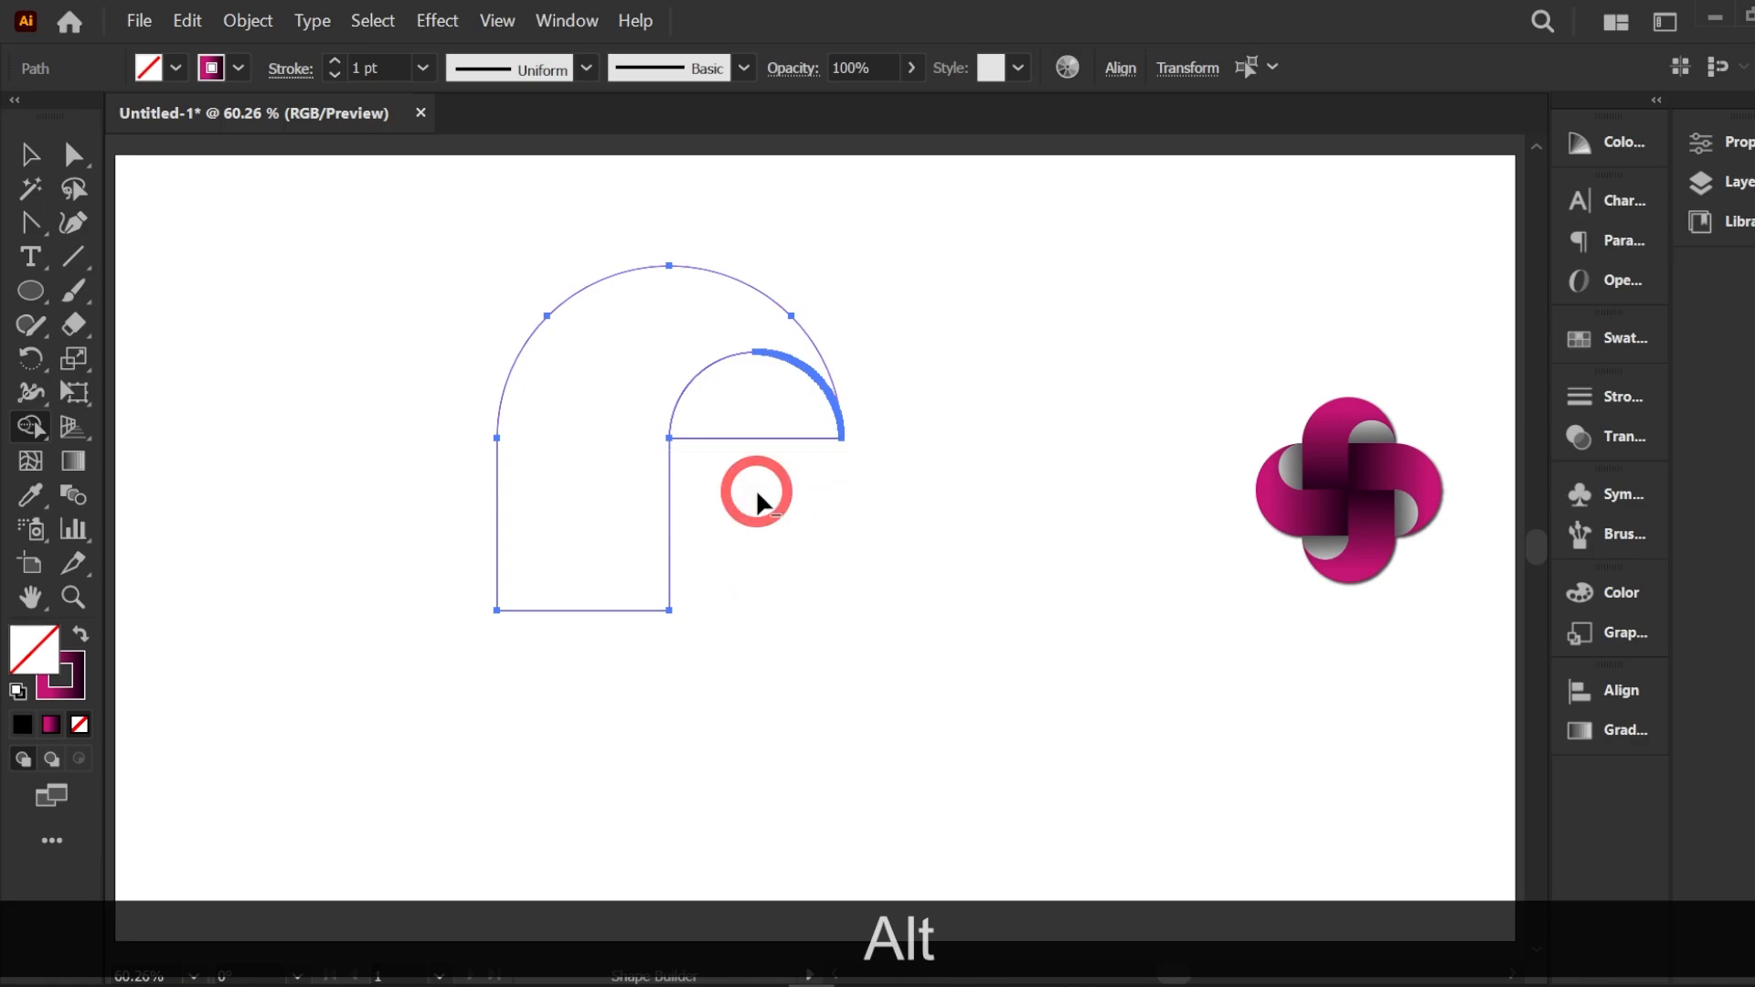
pyautogui.click(742, 406)
pyautogui.click(661, 324)
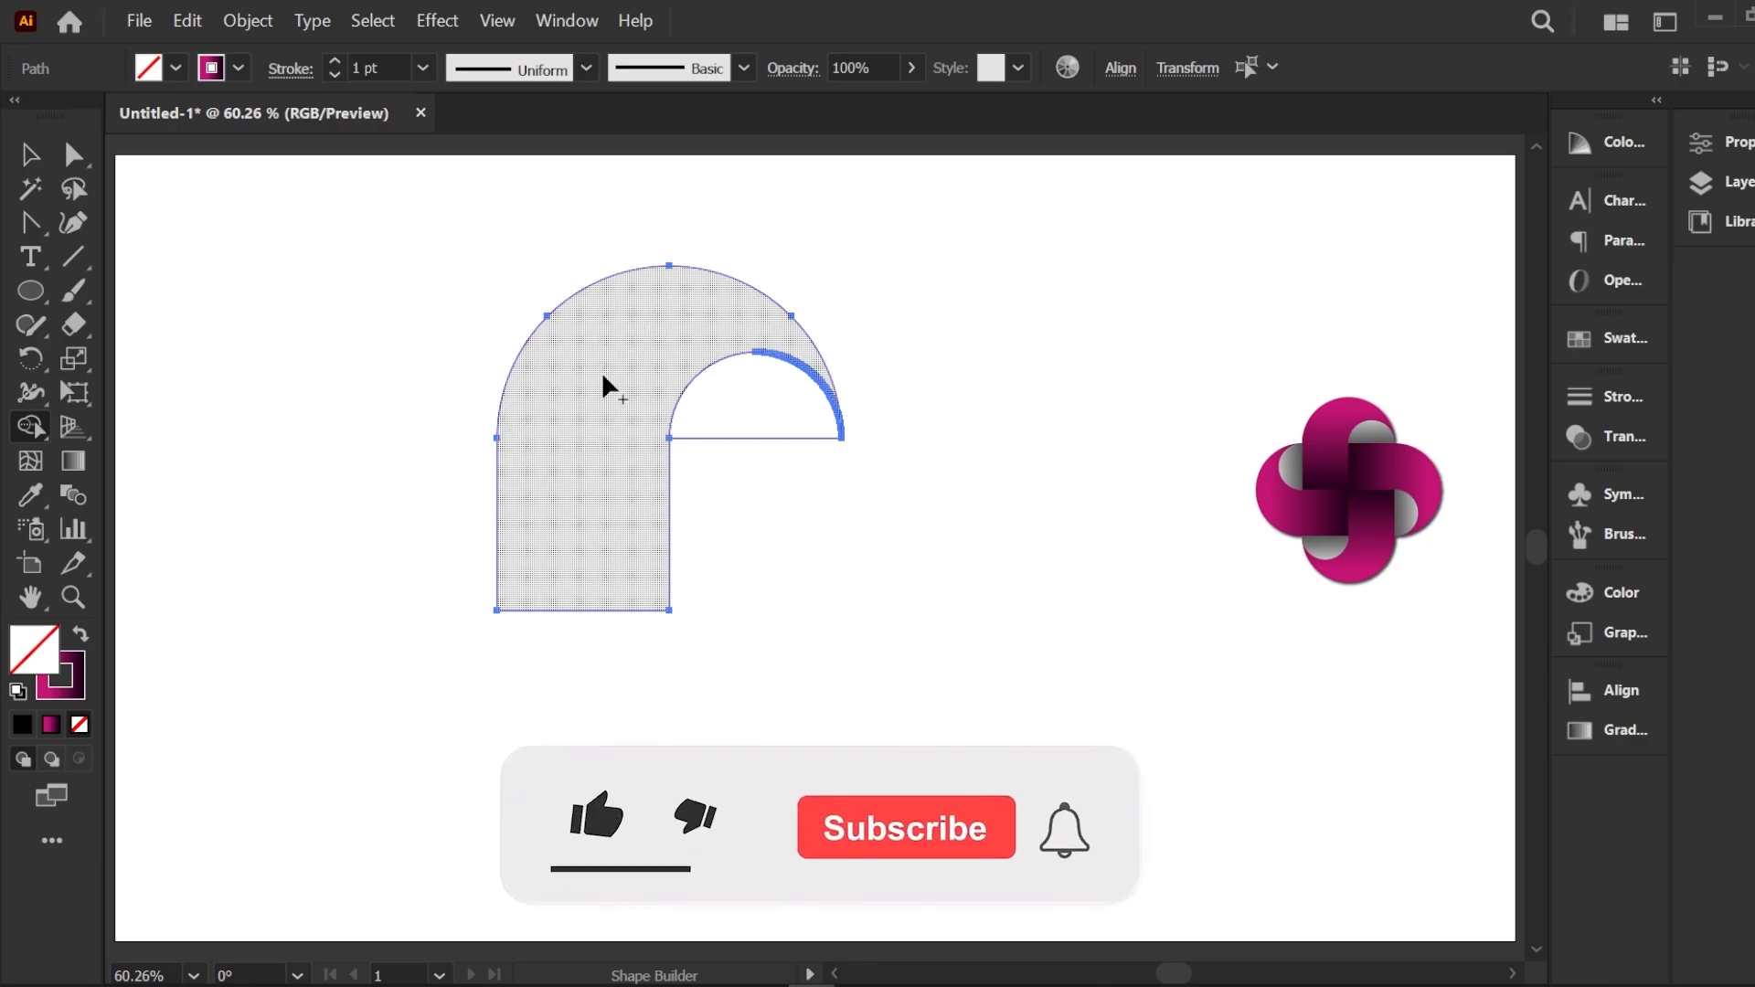
# Step: Swap fill and stroke, then fill the hook shape and the half circle with the magenta-to-black linear gradient
pyautogui.click(81, 638)
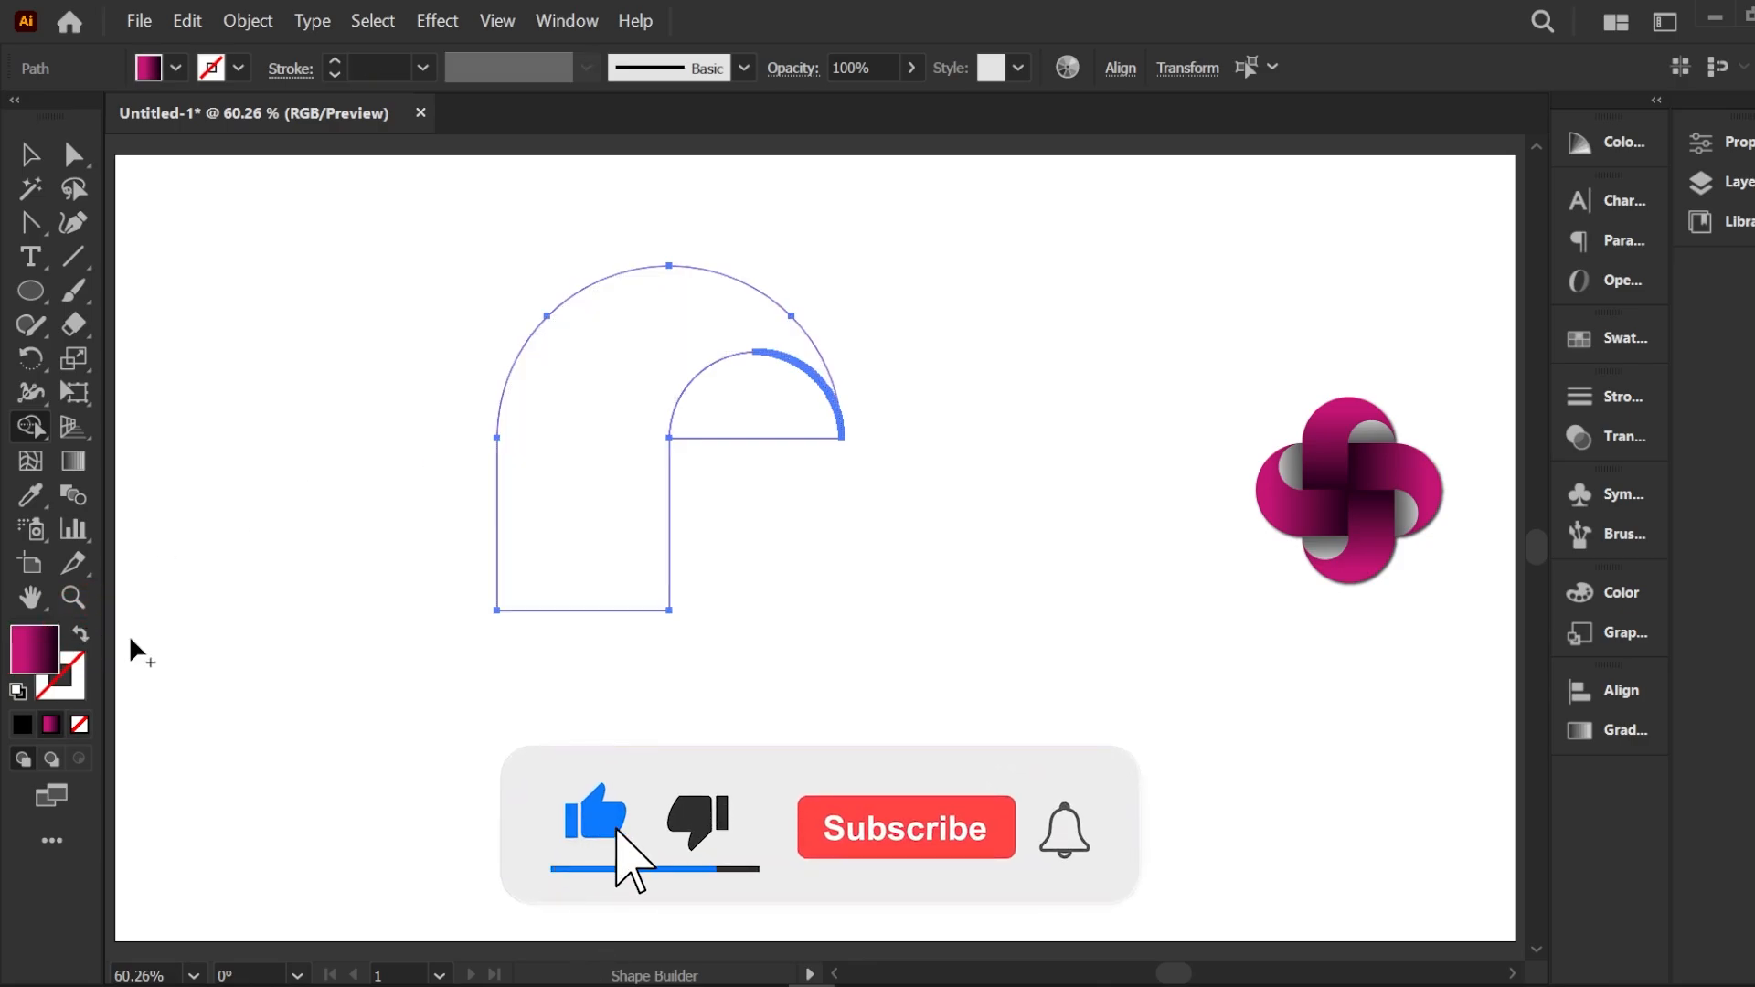
pyautogui.click(568, 351)
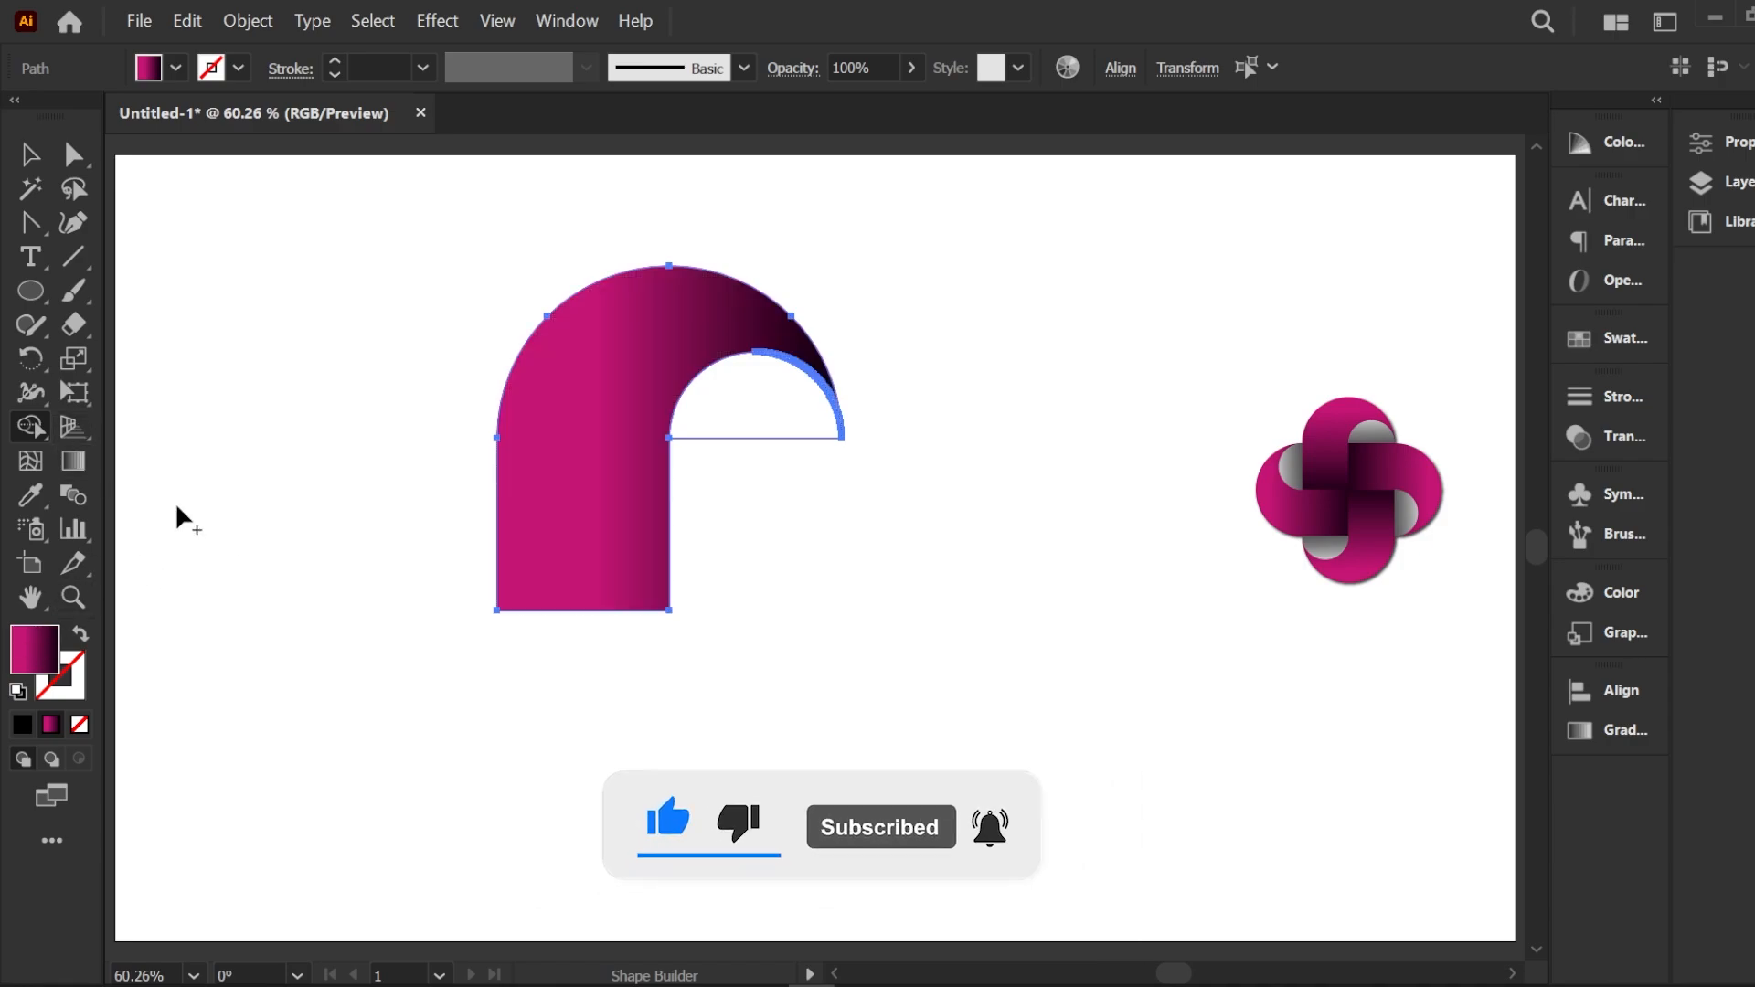
pyautogui.click(77, 468)
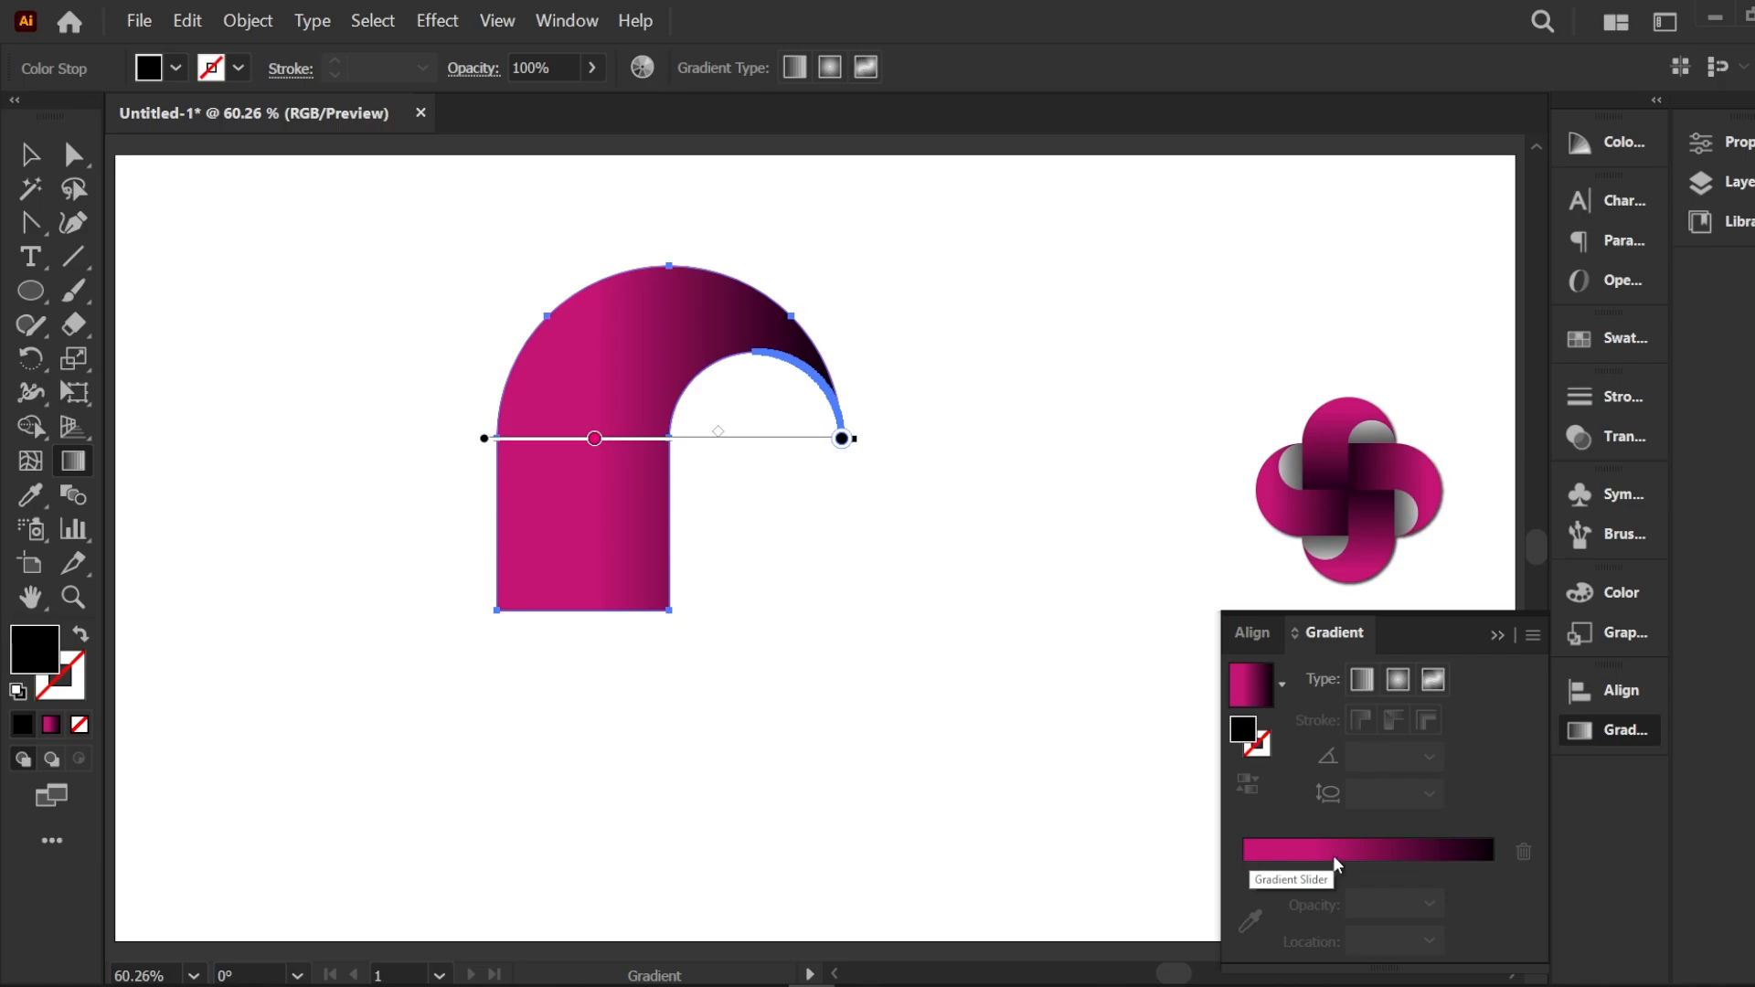
pyautogui.click(1304, 867)
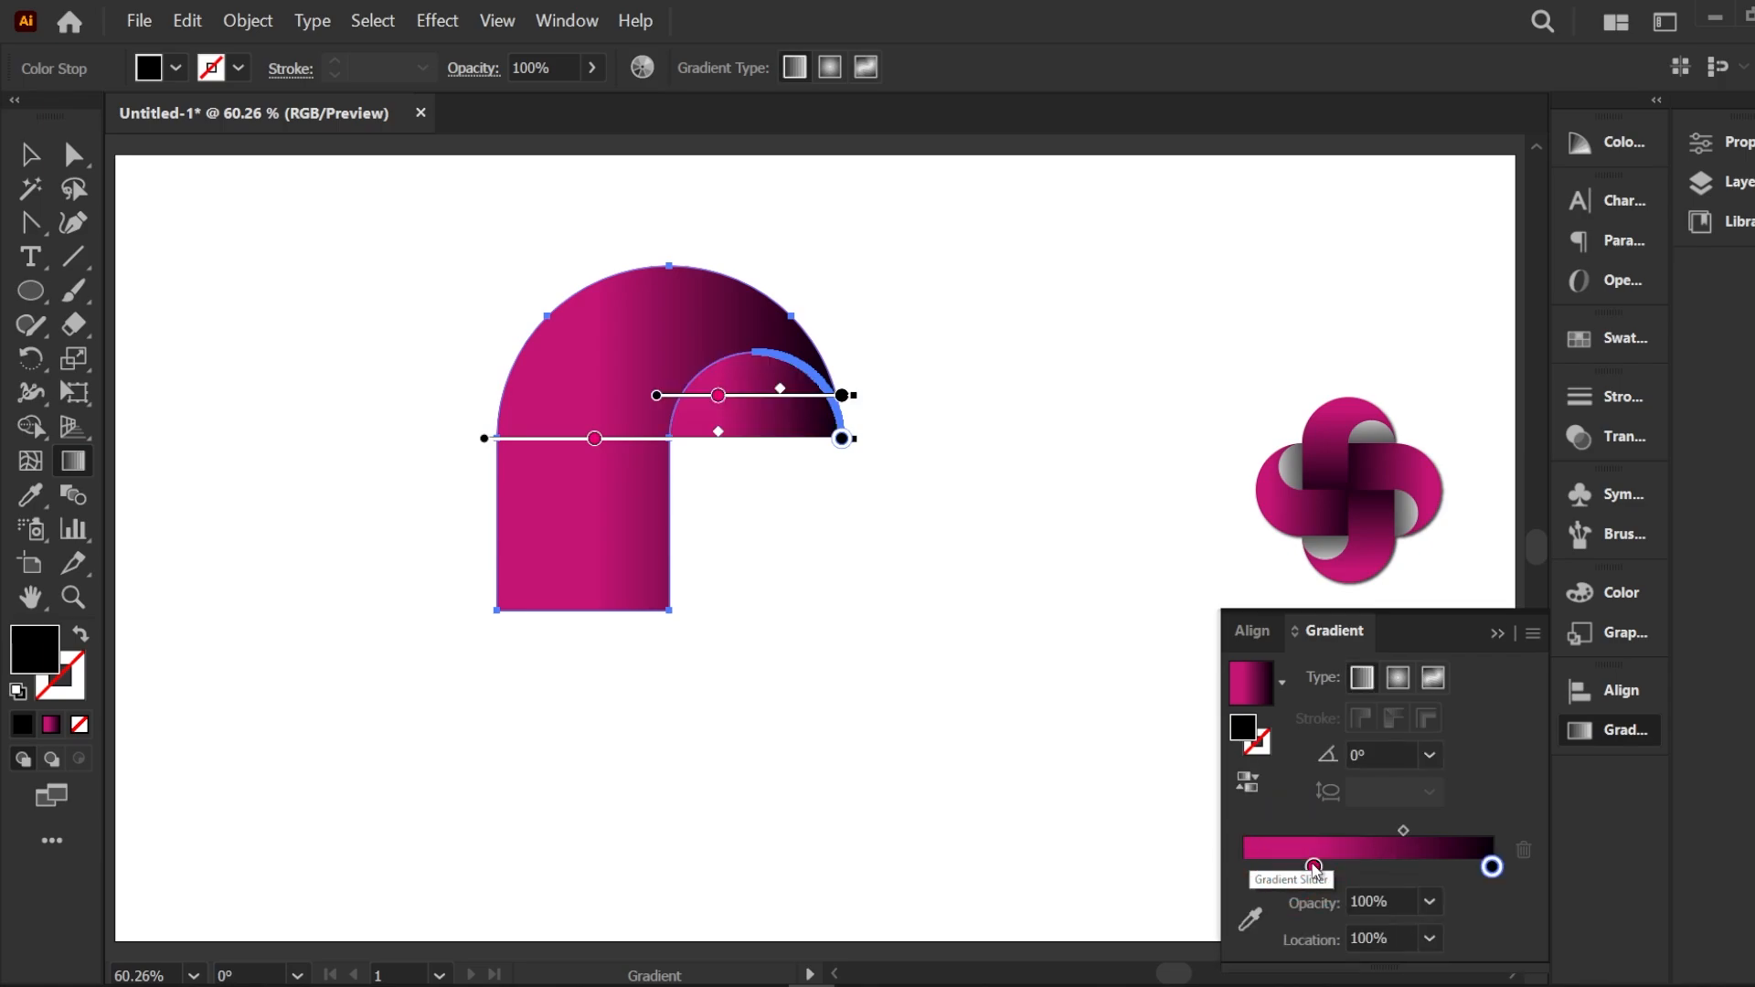
# Step: Move the gradient's magenta color stop to a location of about 2.2% on both shapes
pyautogui.moveTo(1314, 867); pyautogui.dragTo(1249, 867)
pyautogui.doubleClick(1249, 866)
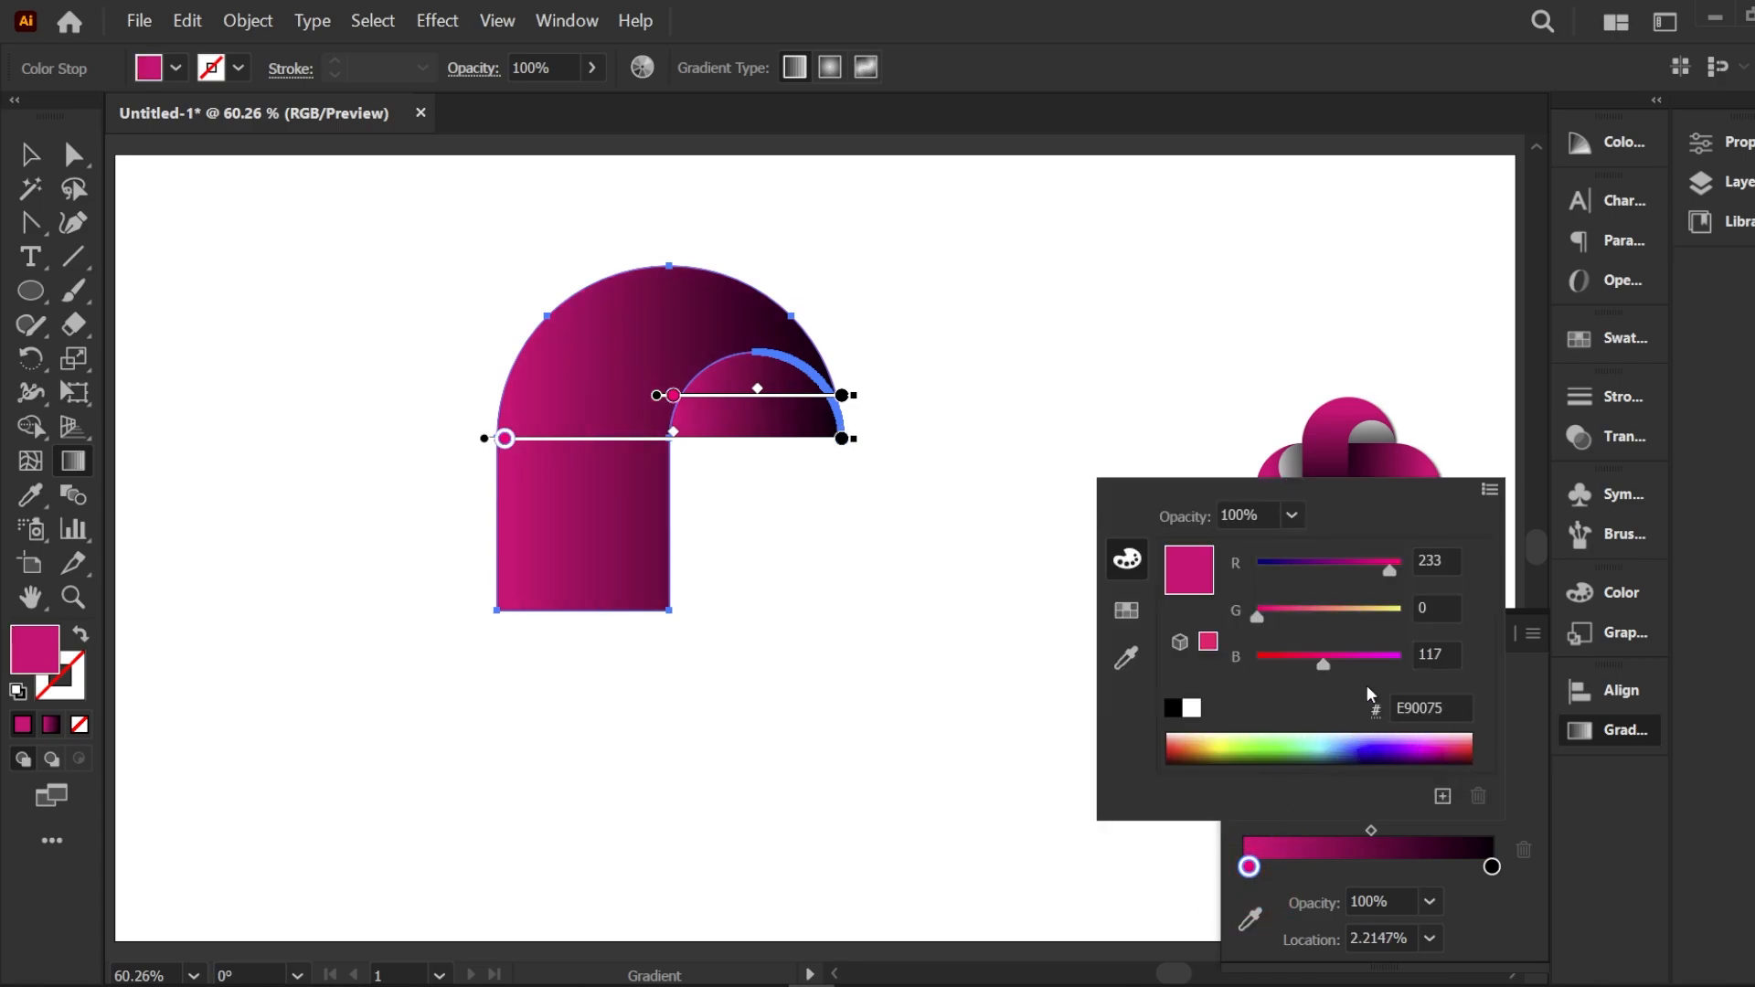
pyautogui.click(1493, 872)
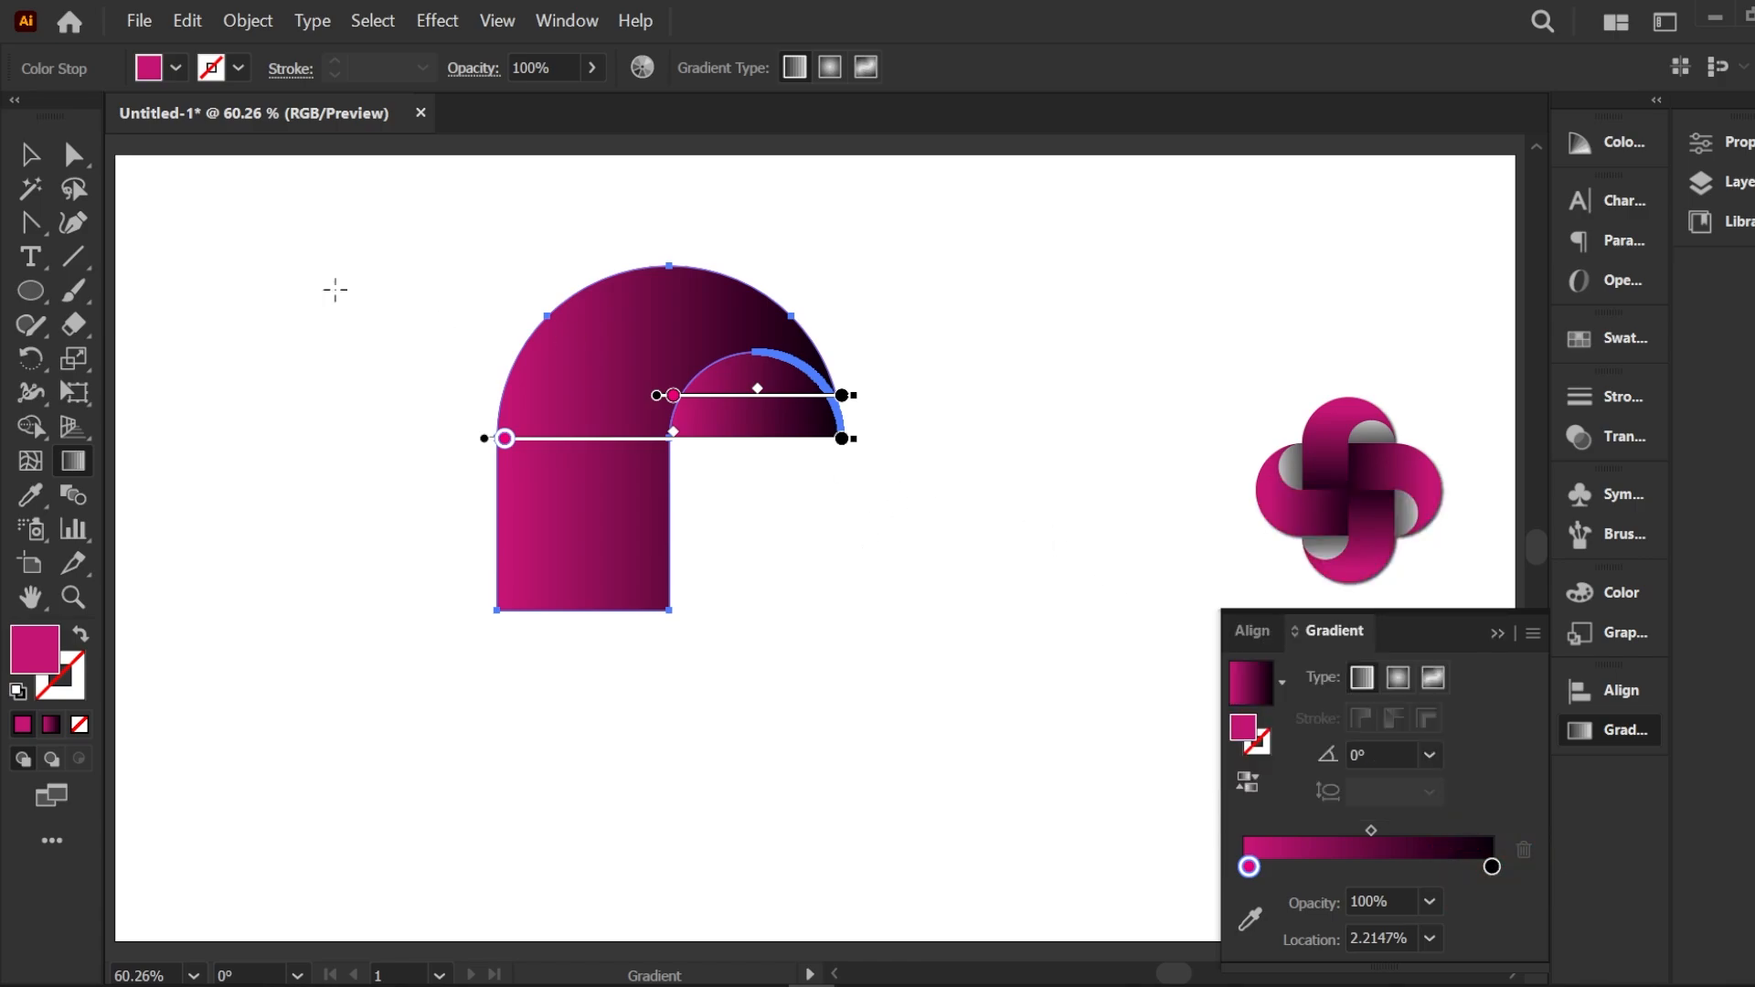
pyautogui.click(30, 155)
pyautogui.click(145, 286)
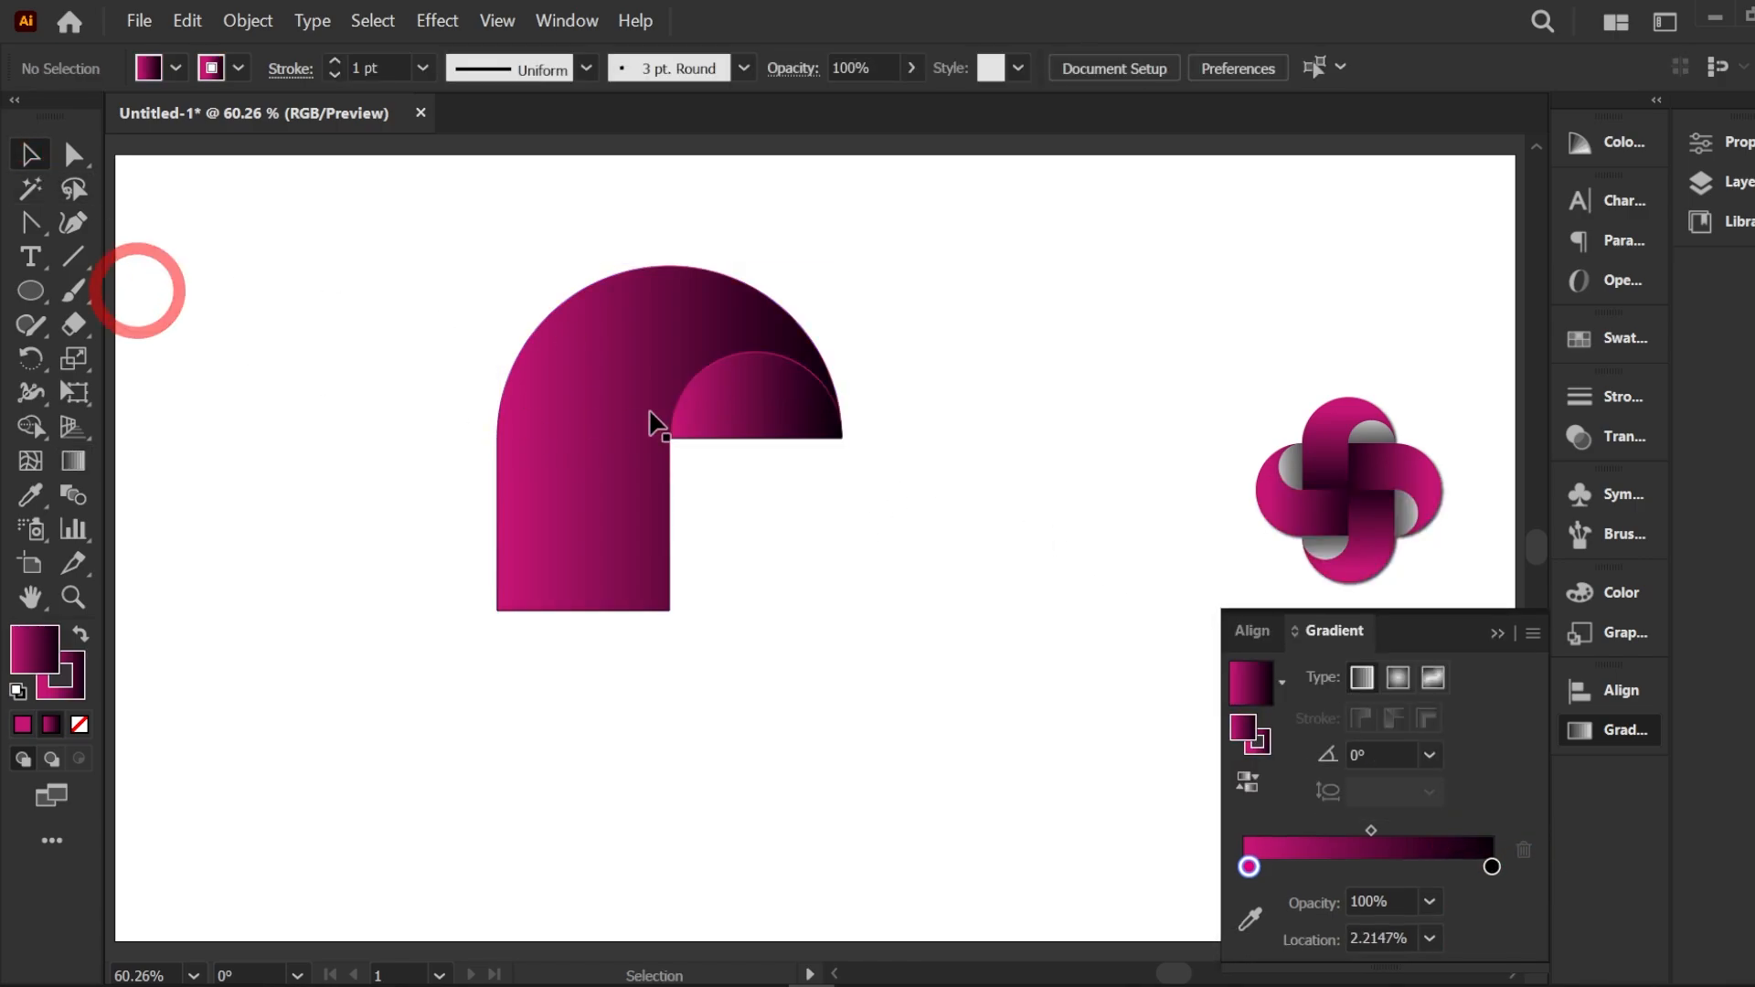
# Step: Recolor the half circle's gradient from white (FFFFFF) to black (000000)
pyautogui.click(764, 405)
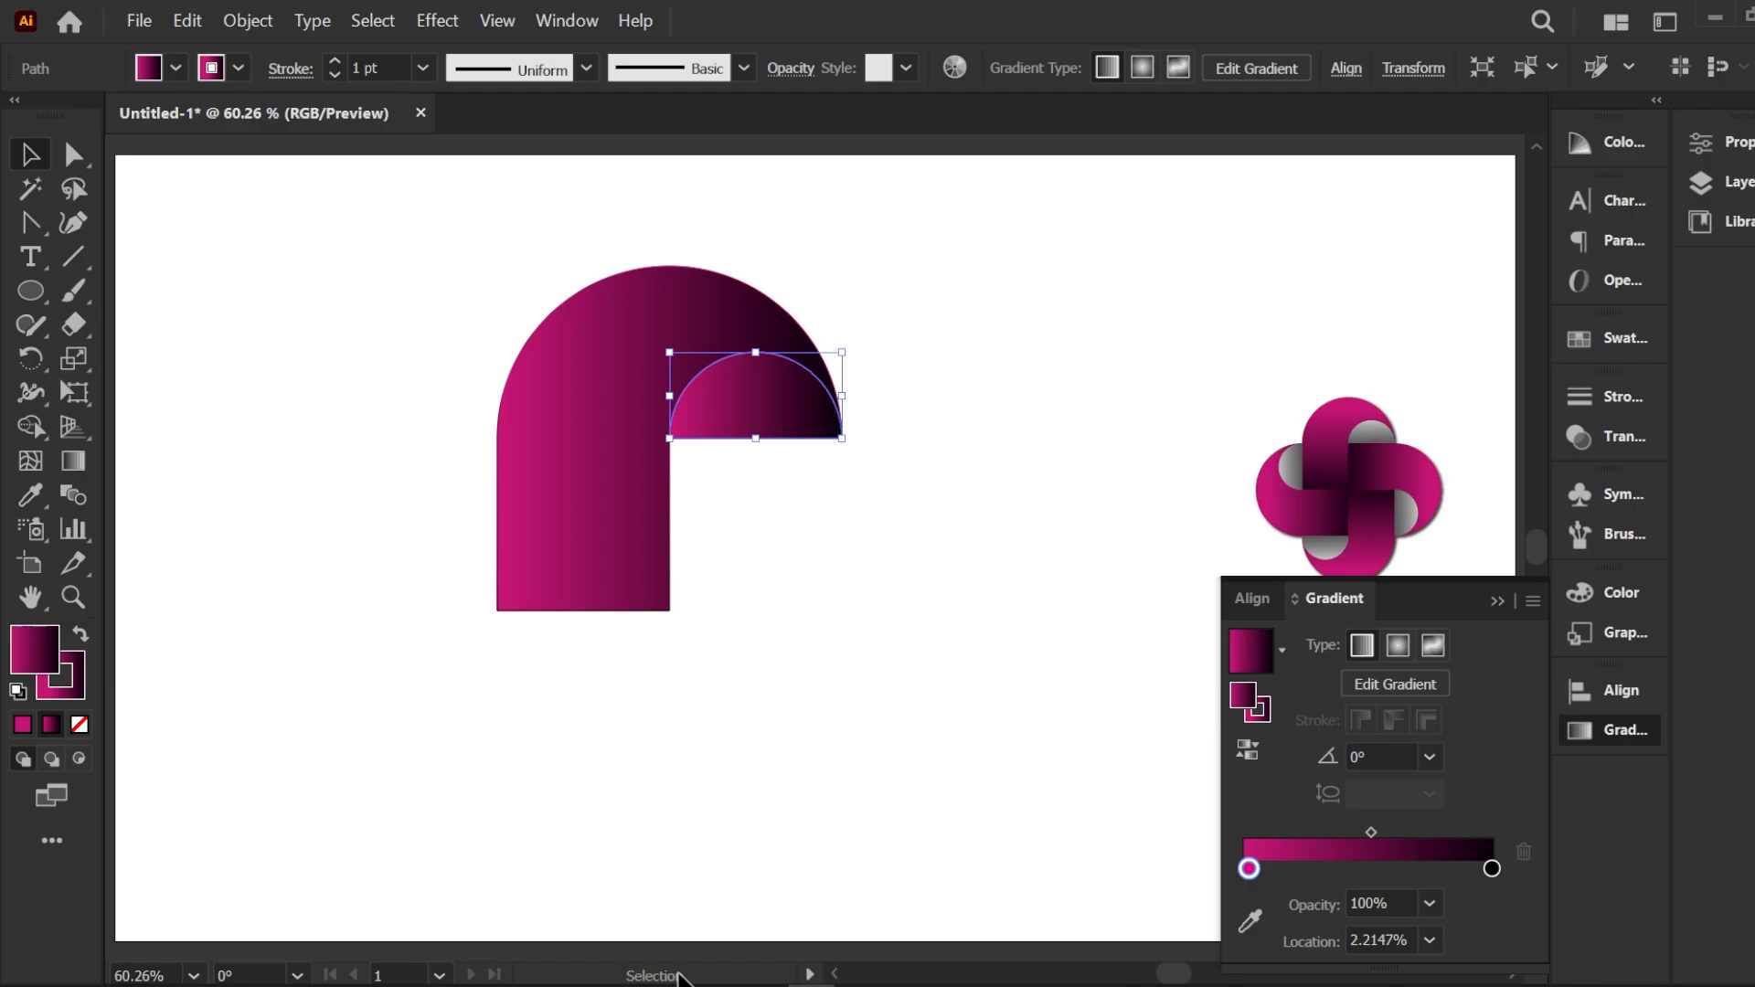
pyautogui.doubleClick(1249, 870)
pyautogui.click(1191, 712)
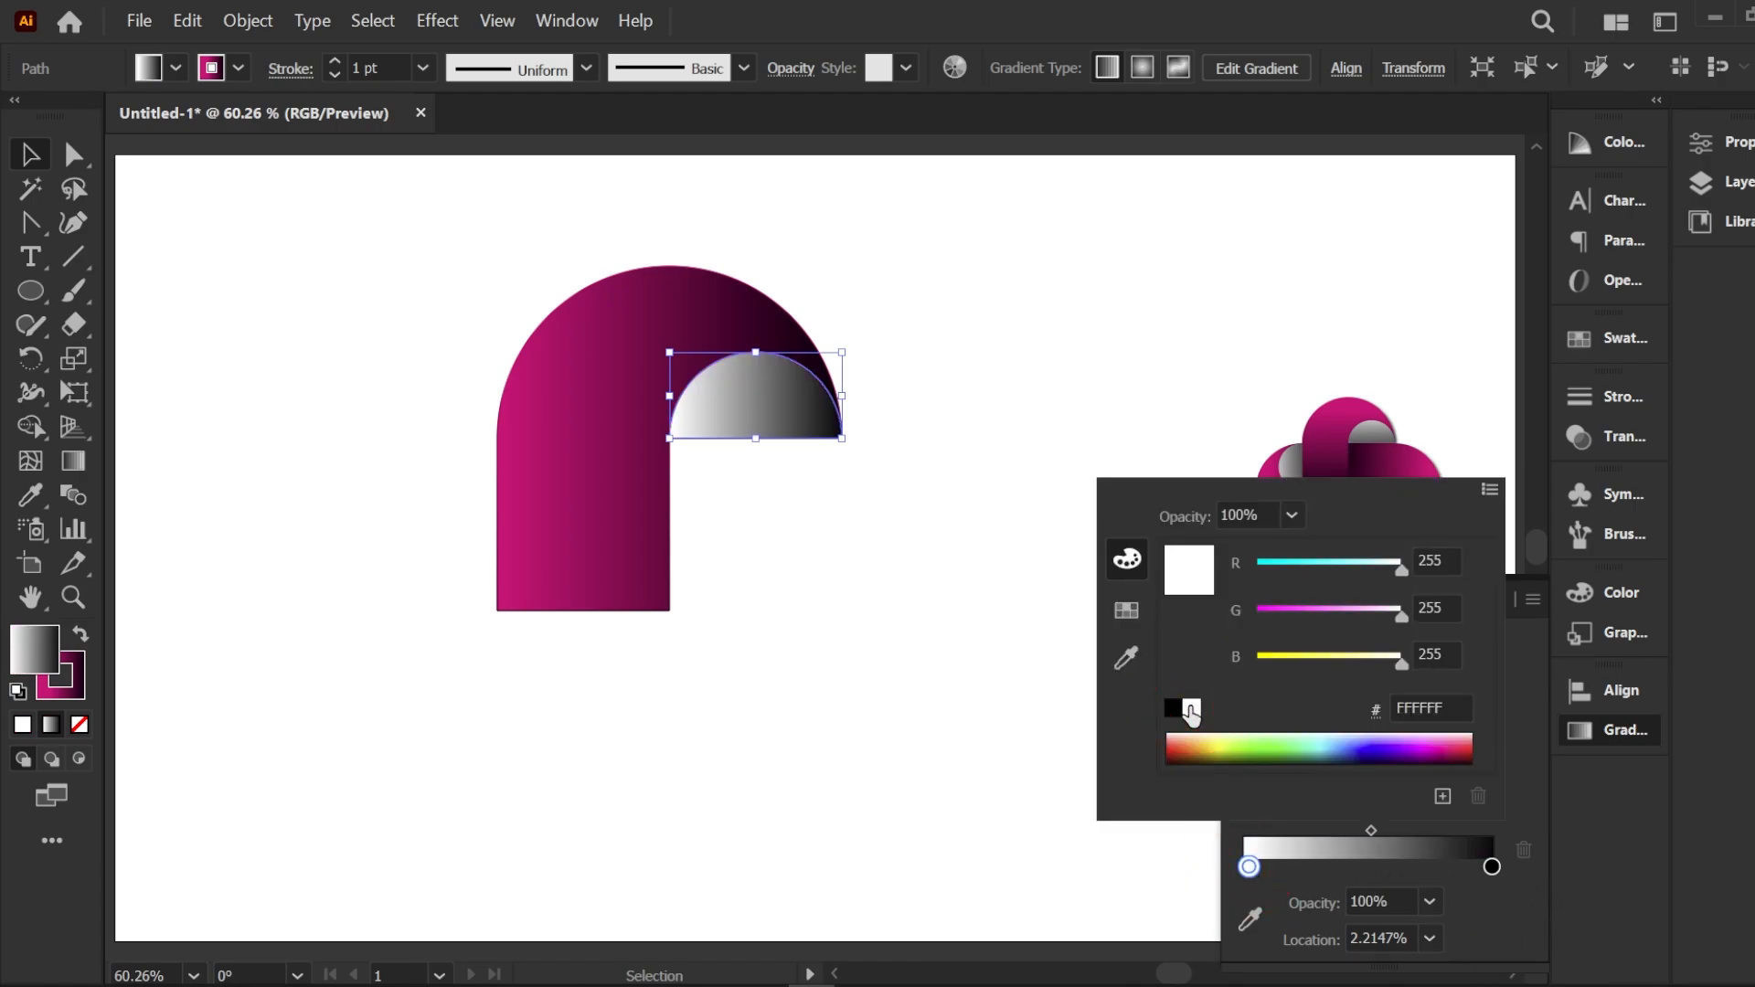
pyautogui.doubleClick(1490, 867)
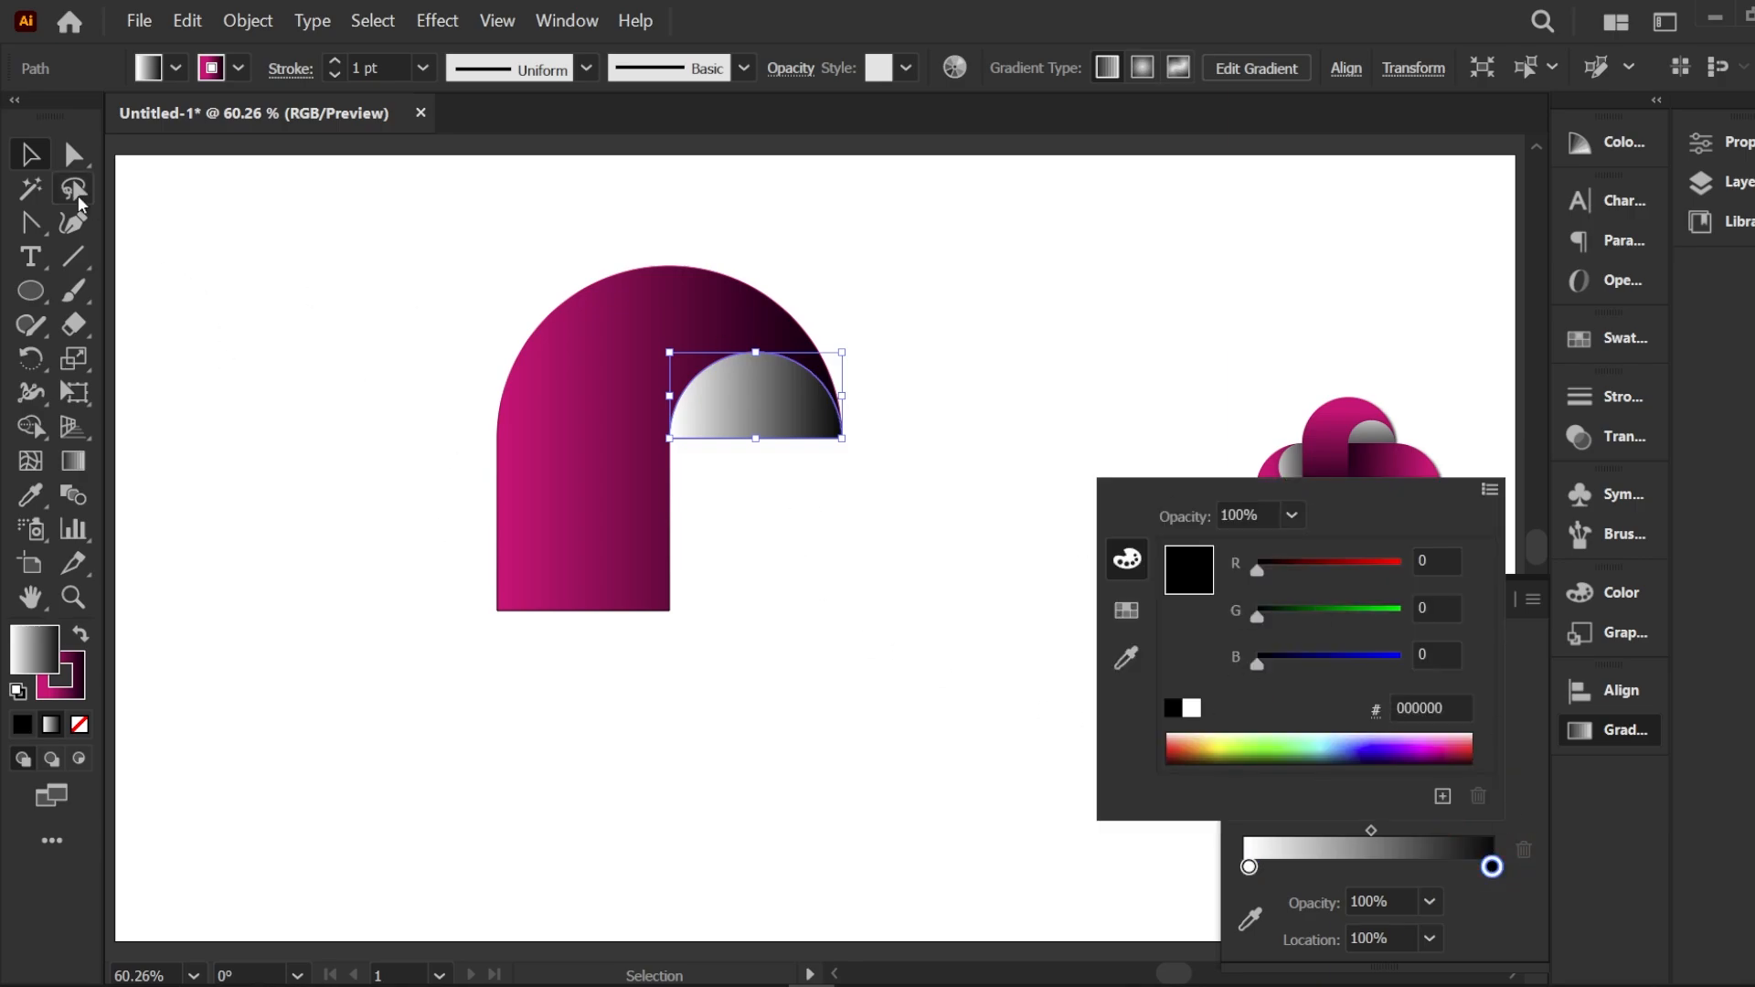
pyautogui.click(32, 162)
pyautogui.click(137, 271)
# Step: Remove the stroke from the half circle and the hook shape
pyautogui.click(749, 424)
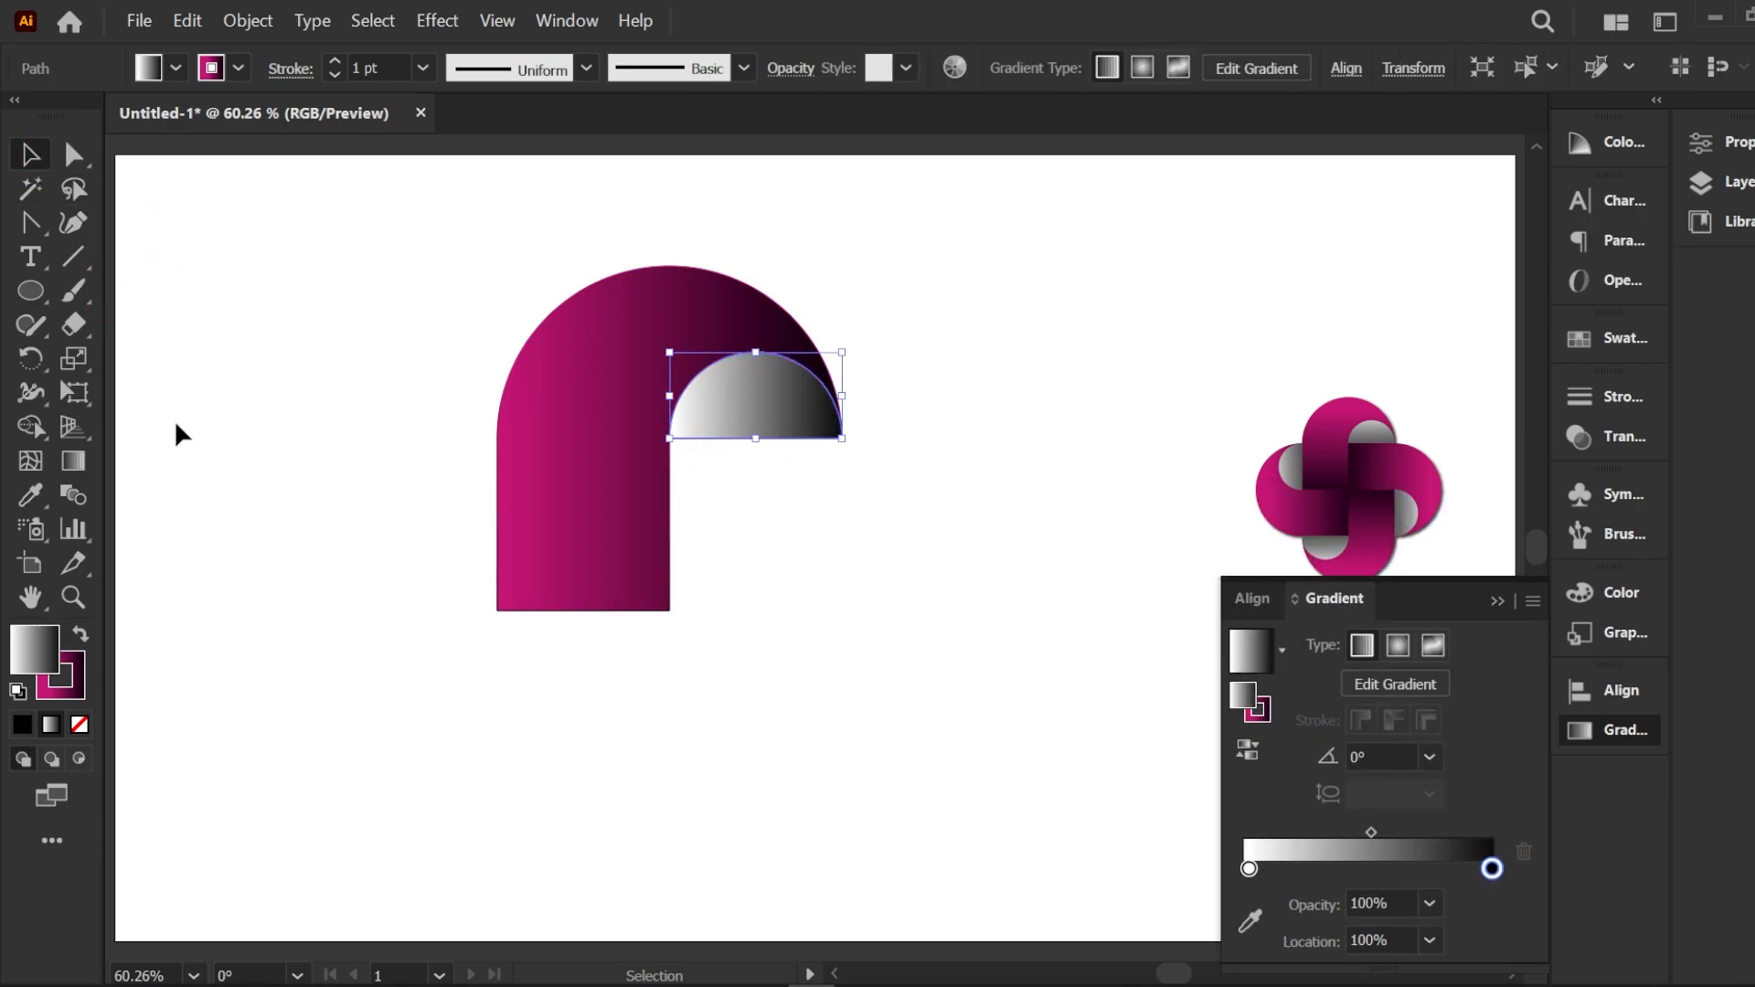
pyautogui.click(80, 669)
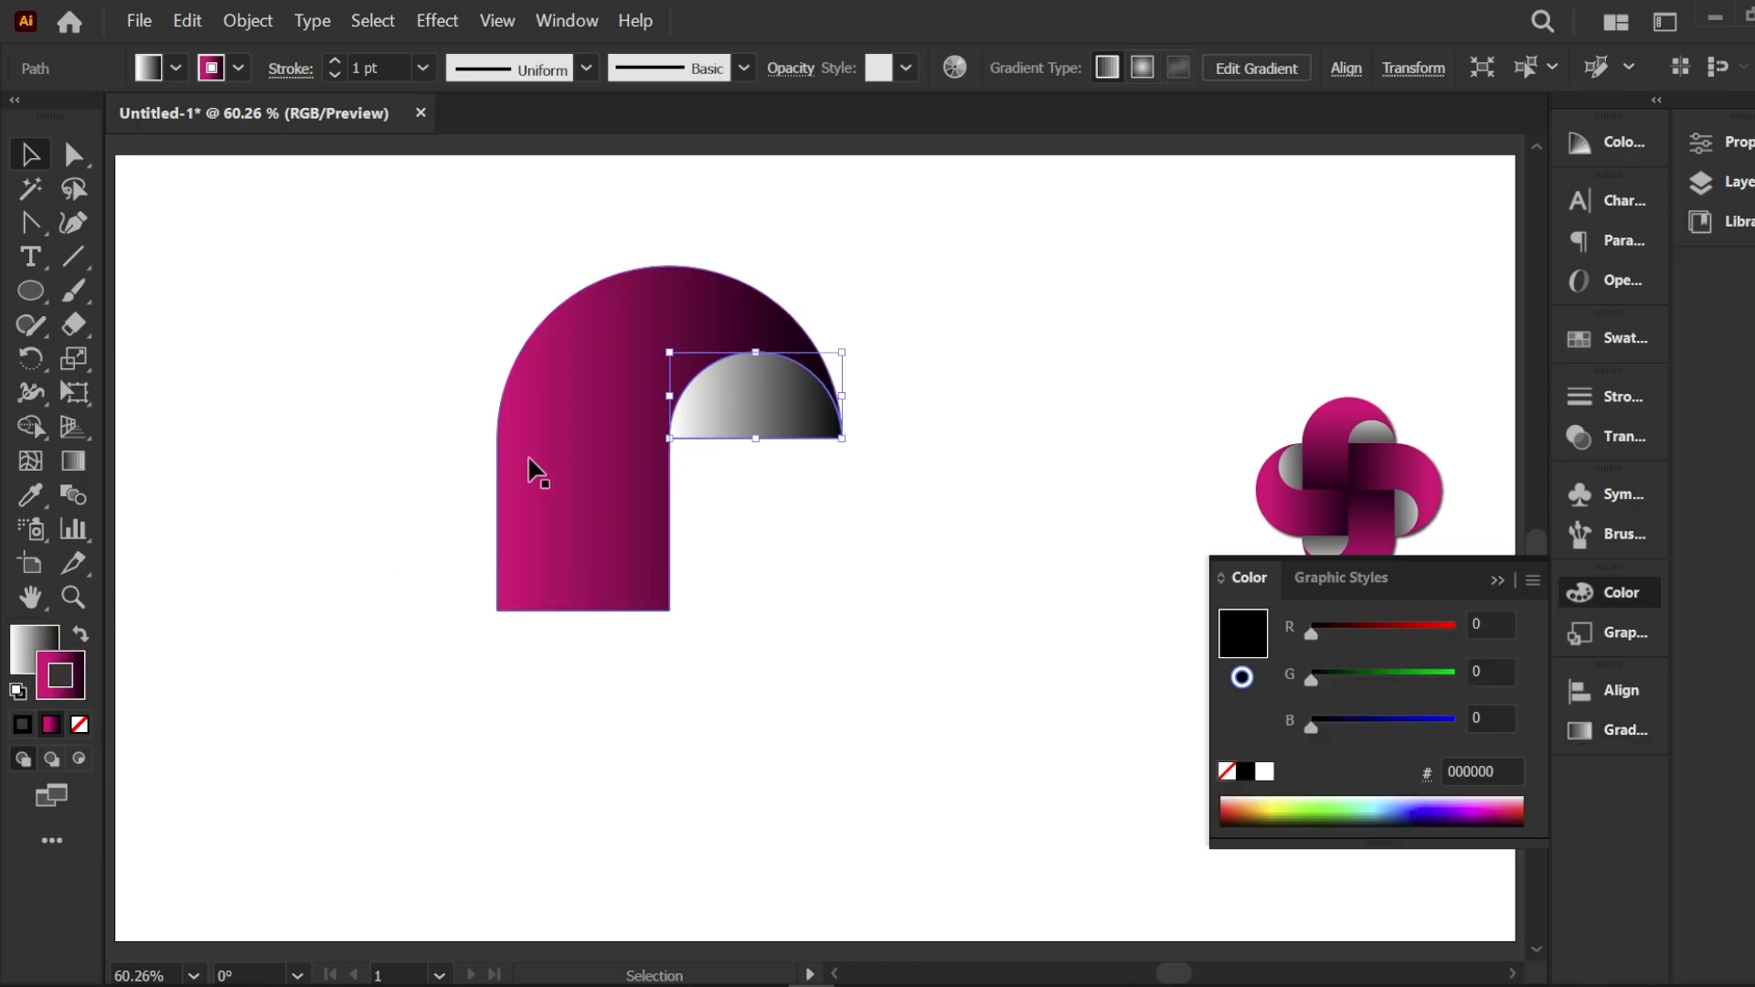
pyautogui.click(81, 725)
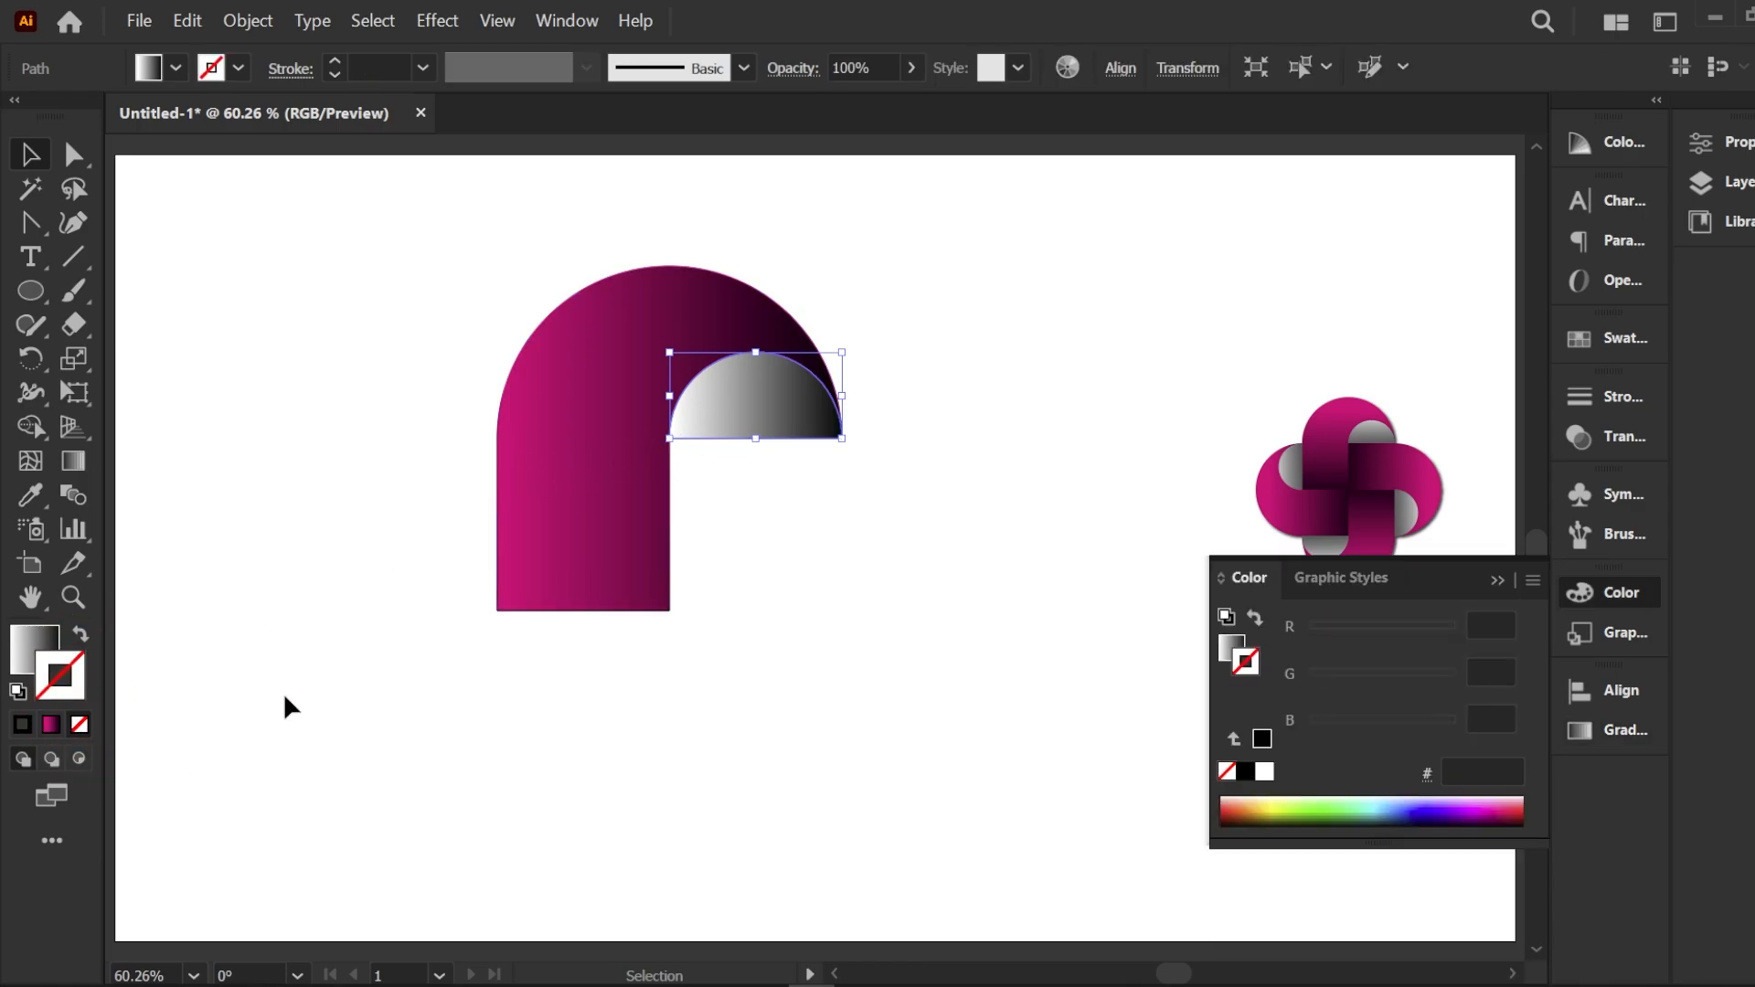
pyautogui.click(620, 523)
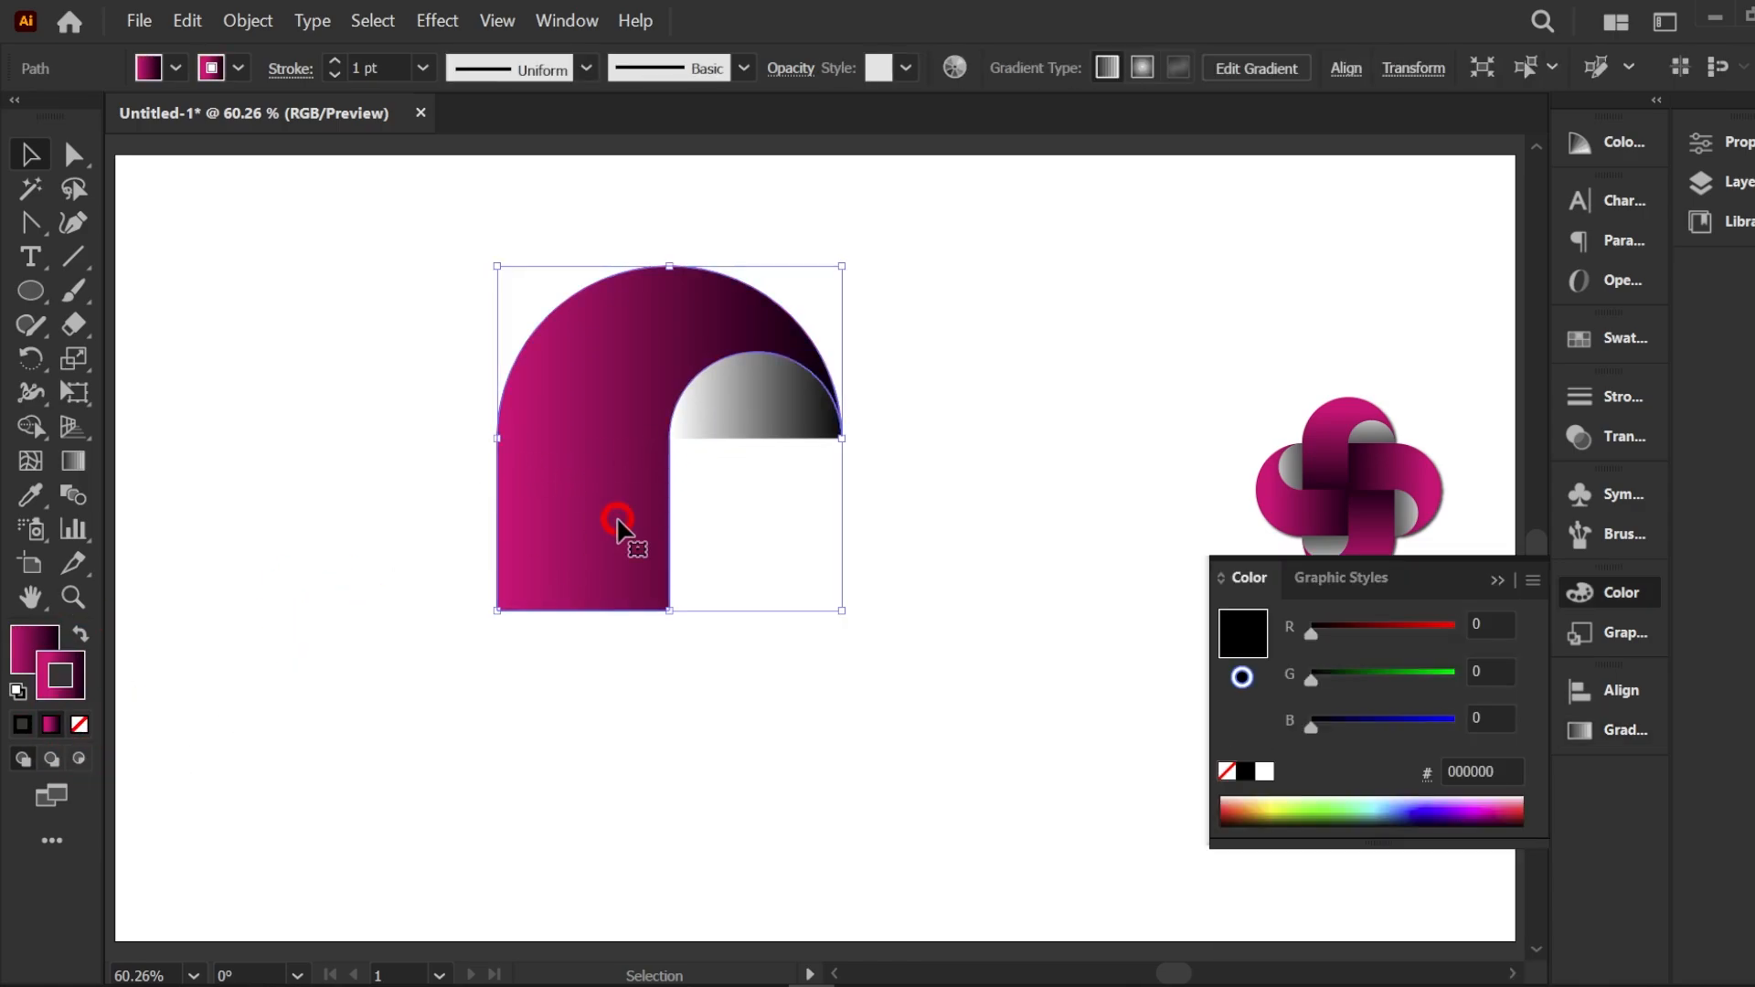
pyautogui.click(80, 725)
pyautogui.click(302, 647)
# Step: Redirect the half circle's gradient vertically beyond its edges, with the dark end above and the white end below
pyautogui.click(793, 409)
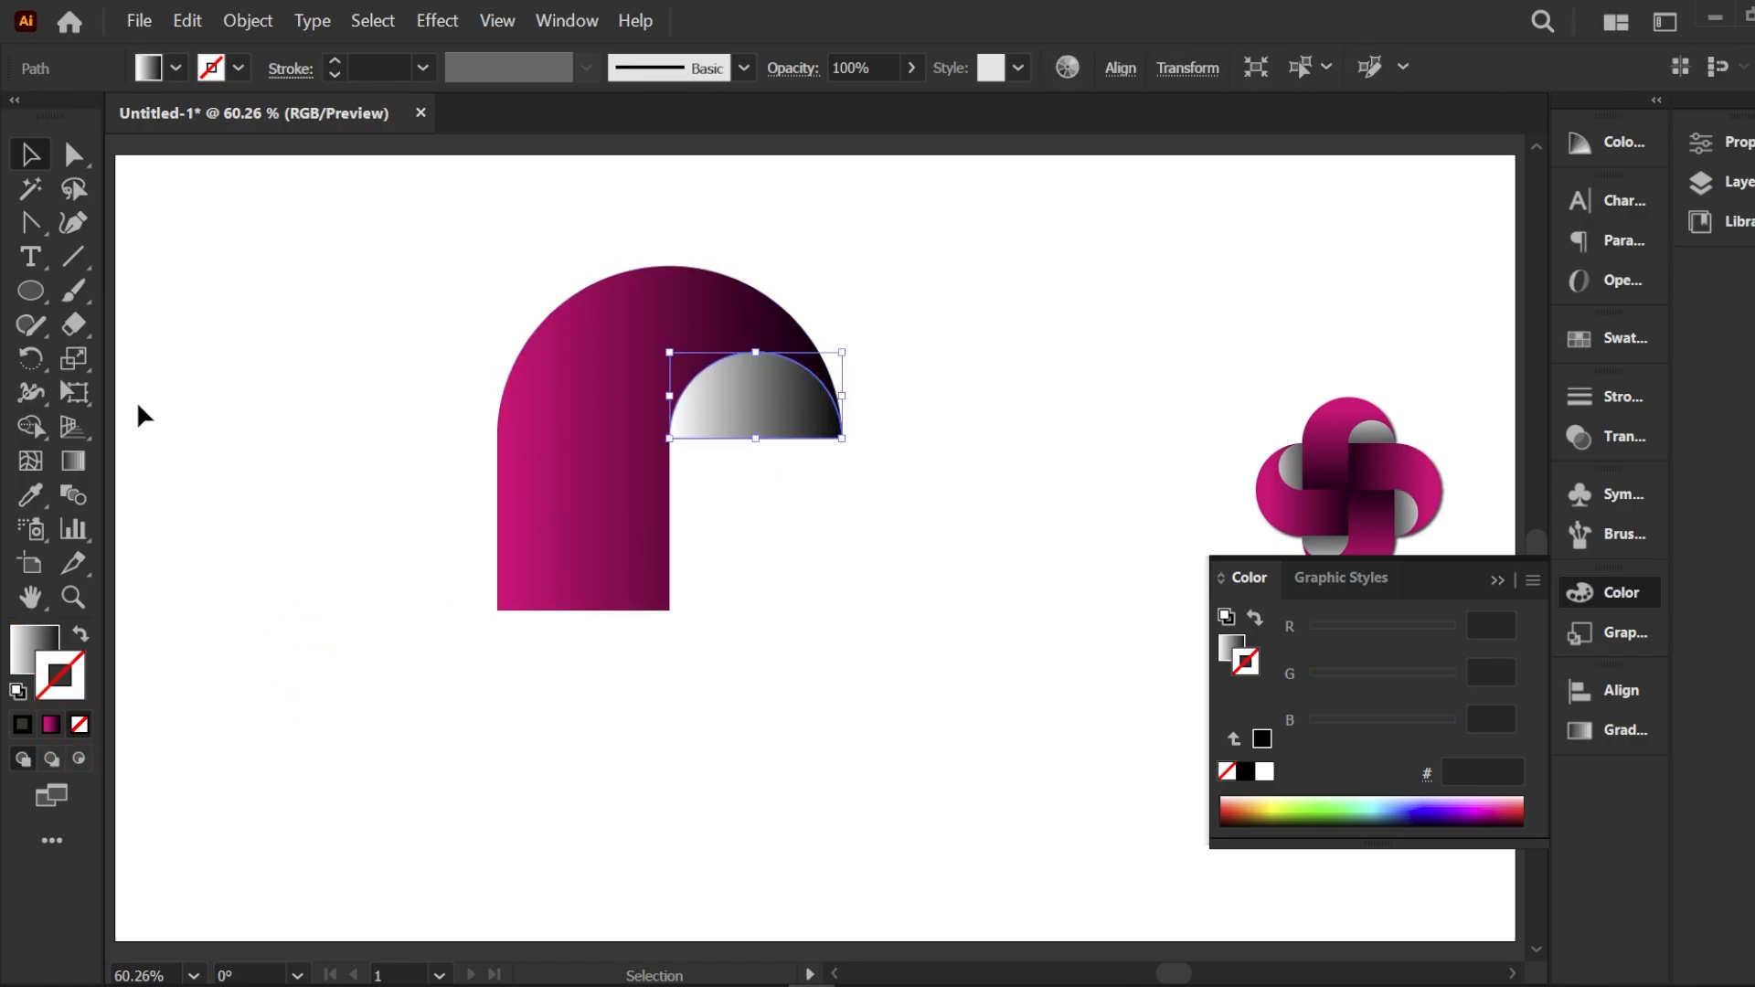
pyautogui.click(74, 462)
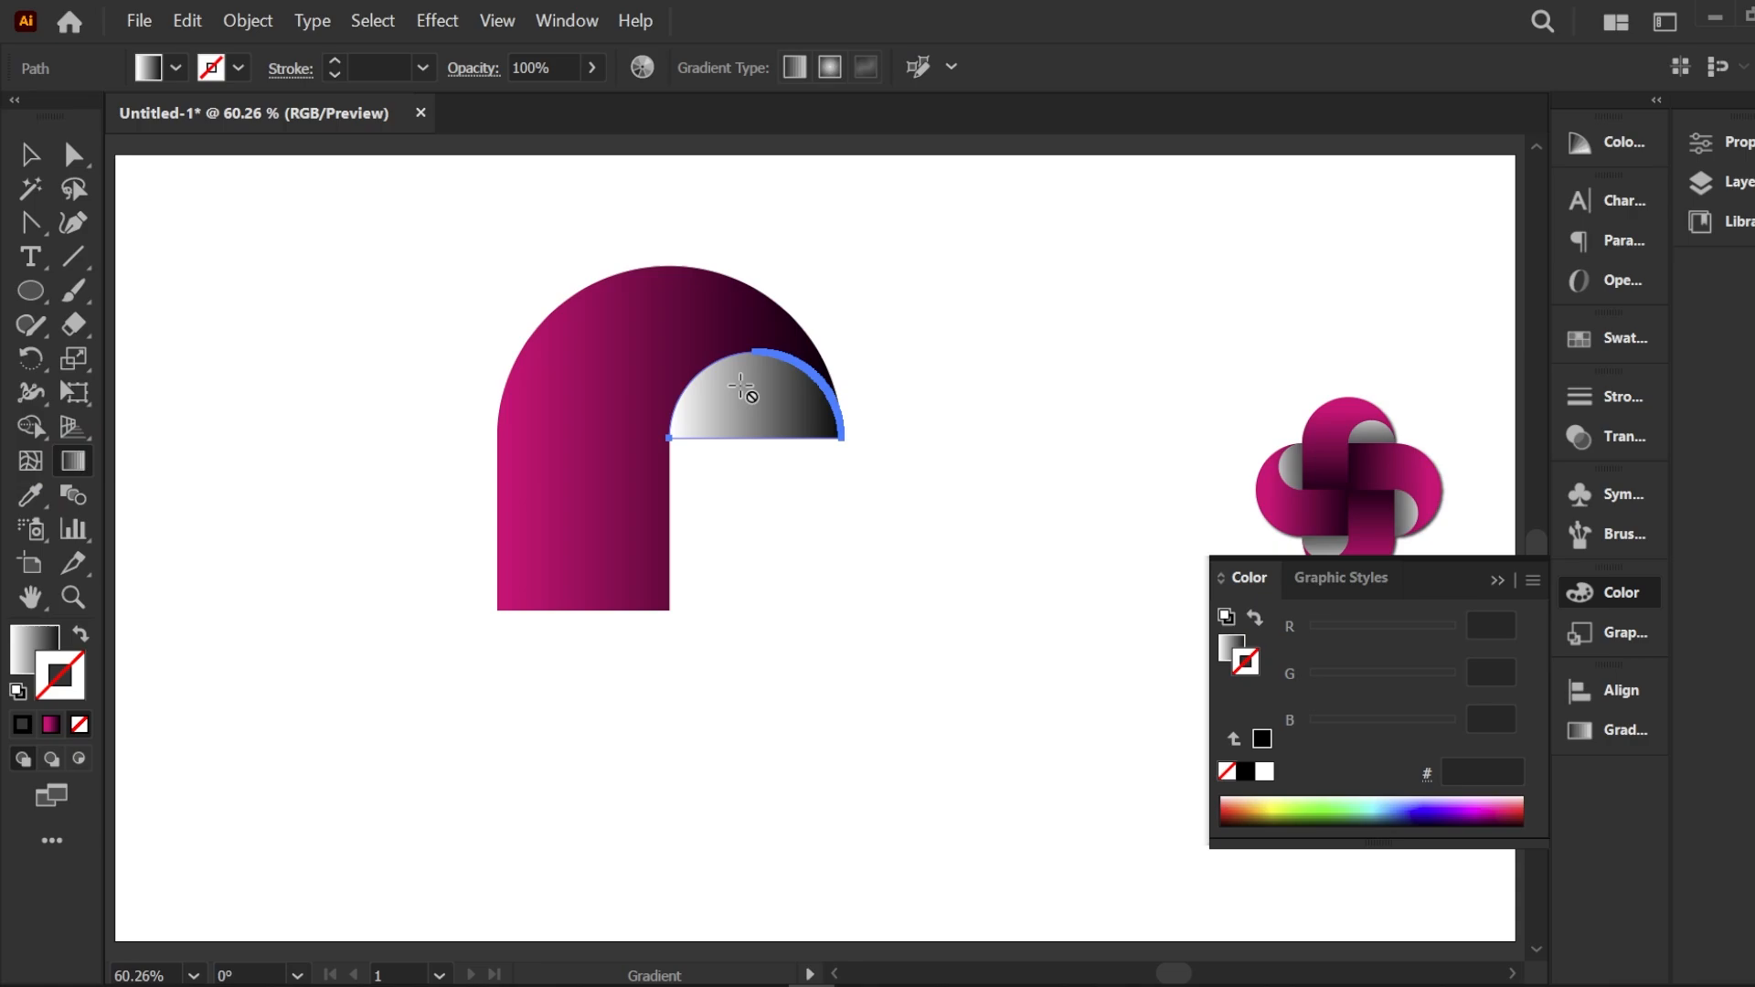
pyautogui.press('v')
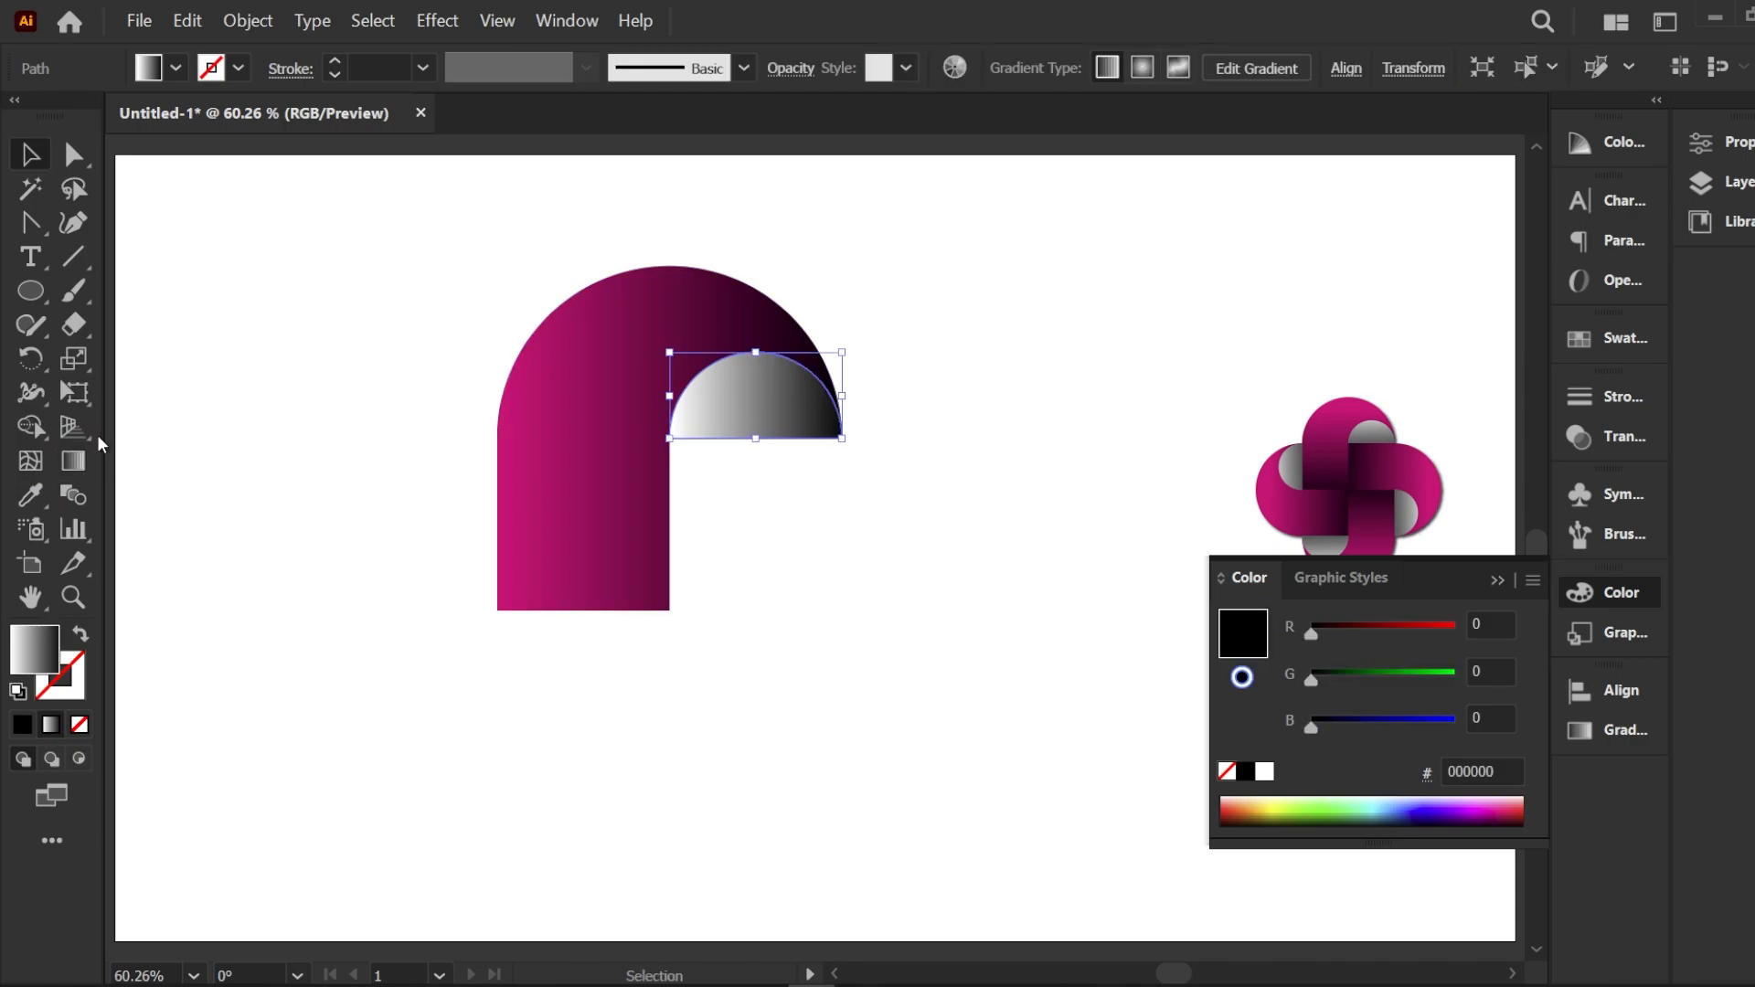
pyautogui.click(74, 461)
pyautogui.moveTo(760, 369); pyautogui.dragTo(754, 449)
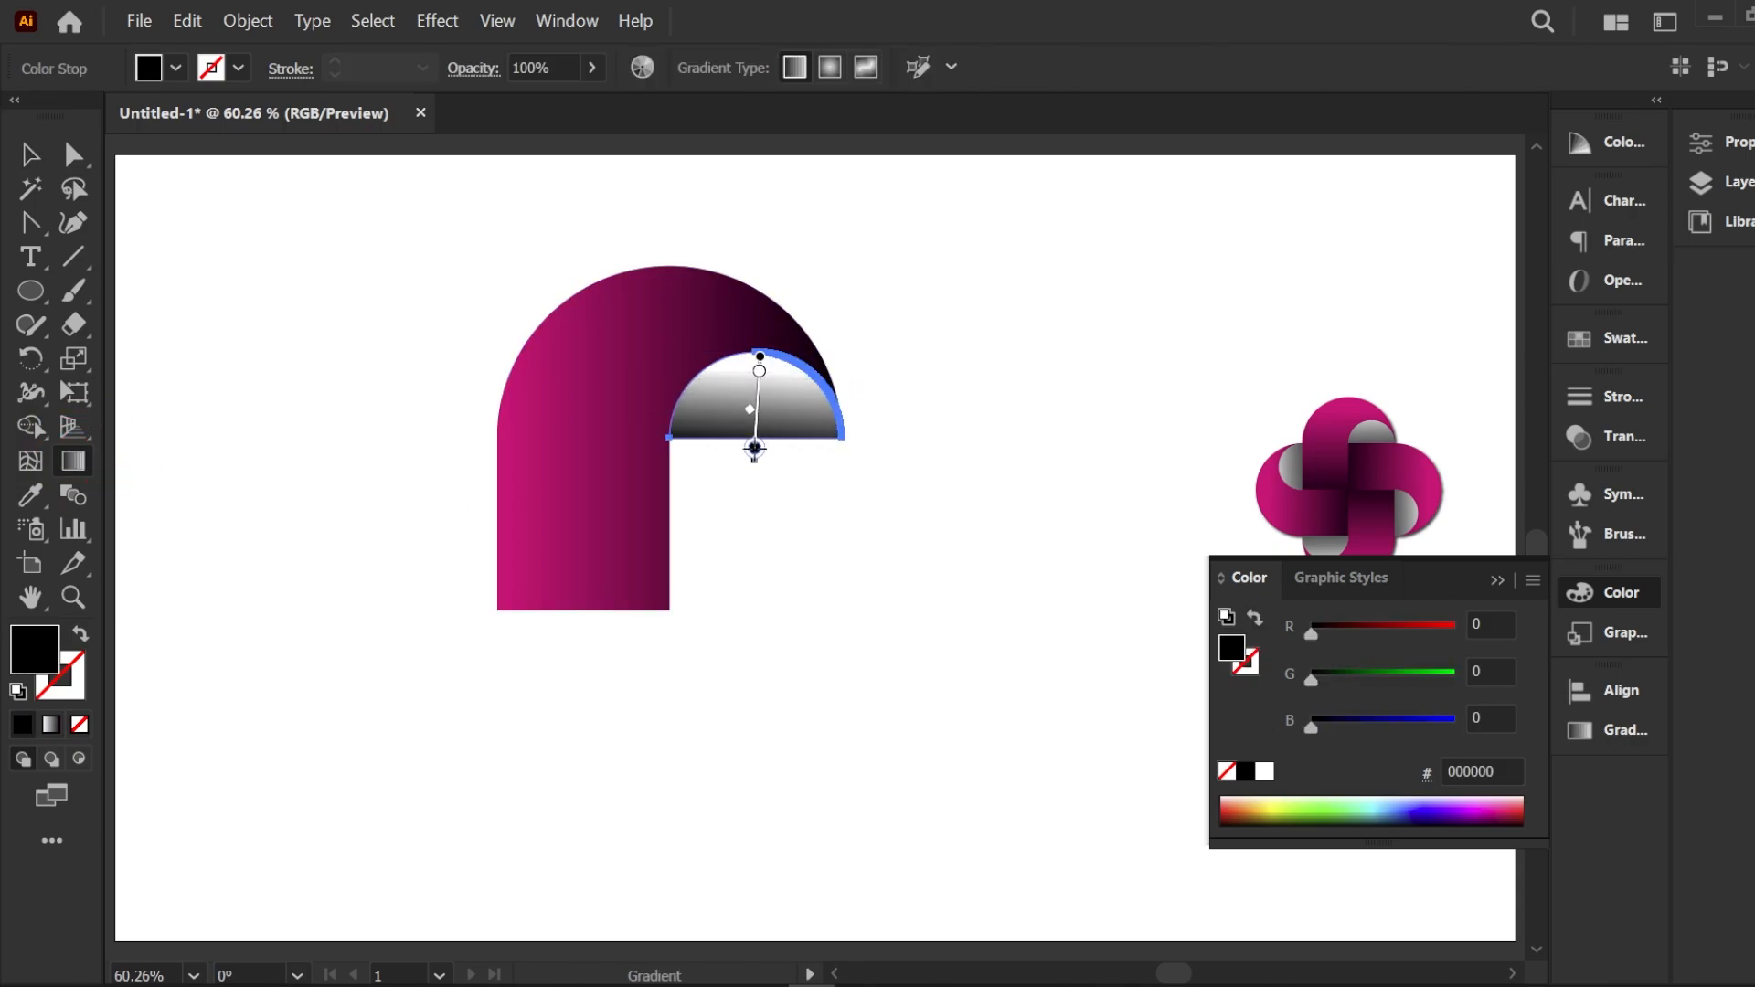
pyautogui.moveTo(753, 372)
pyautogui.mouseDown()
pyautogui.moveTo(758, 485)
pyautogui.moveTo(862, 422)
pyautogui.moveTo(811, 265)
pyautogui.moveTo(750, 290)
pyautogui.moveTo(757, 439)
pyautogui.moveTo(777, 266)
pyautogui.moveTo(749, 219)
pyautogui.mouseUp()
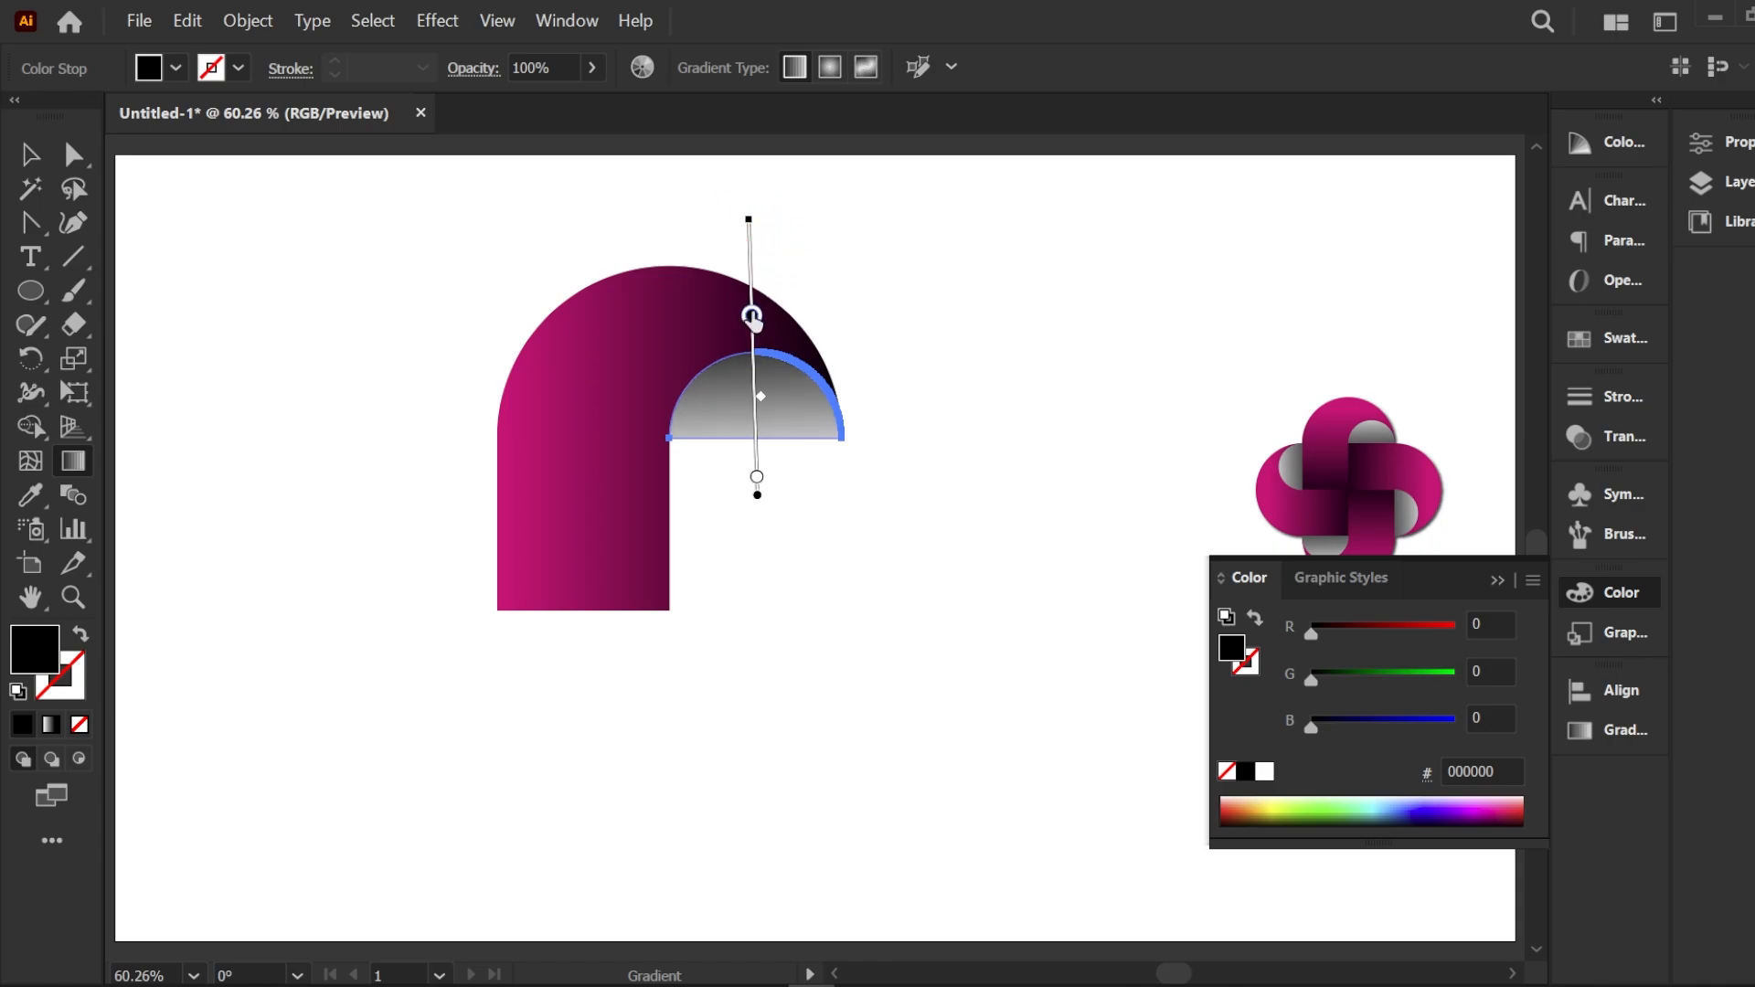
pyautogui.press('v')
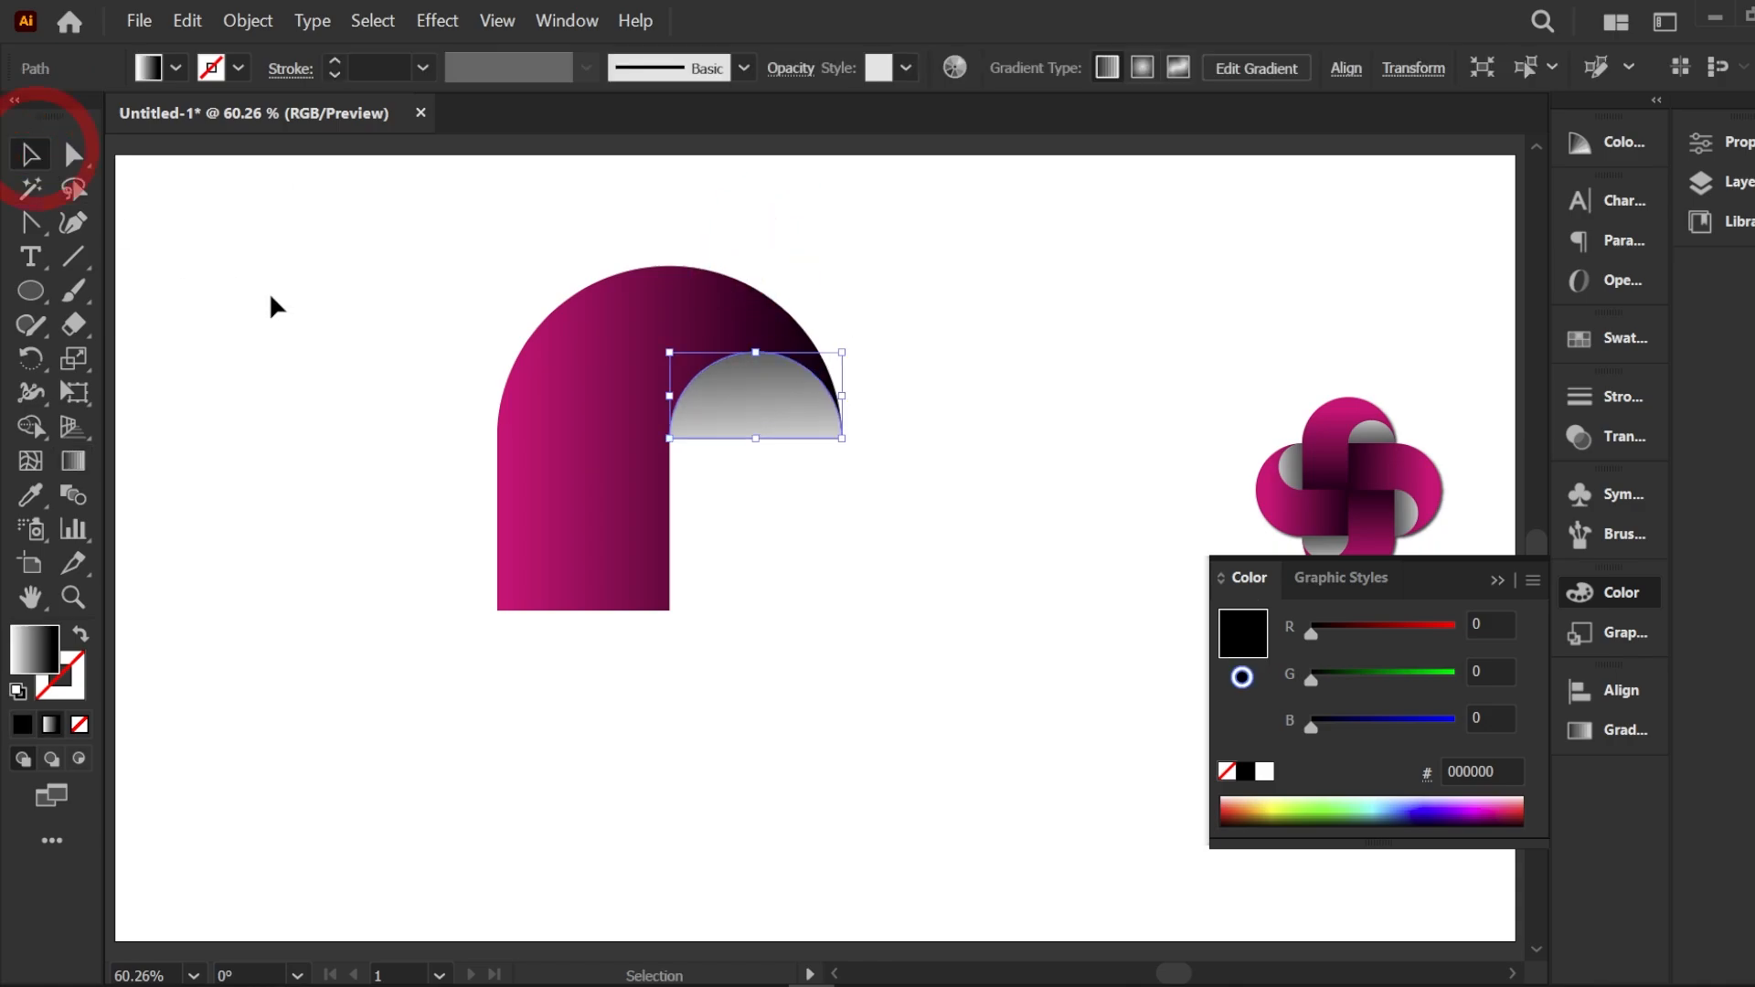
pyautogui.click(271, 299)
# Step: Redirect the hook shape's gradient vertically from above the arch to below the stem, placing the magenta stop near the arch's base and black at the lower end
pyautogui.click(677, 356)
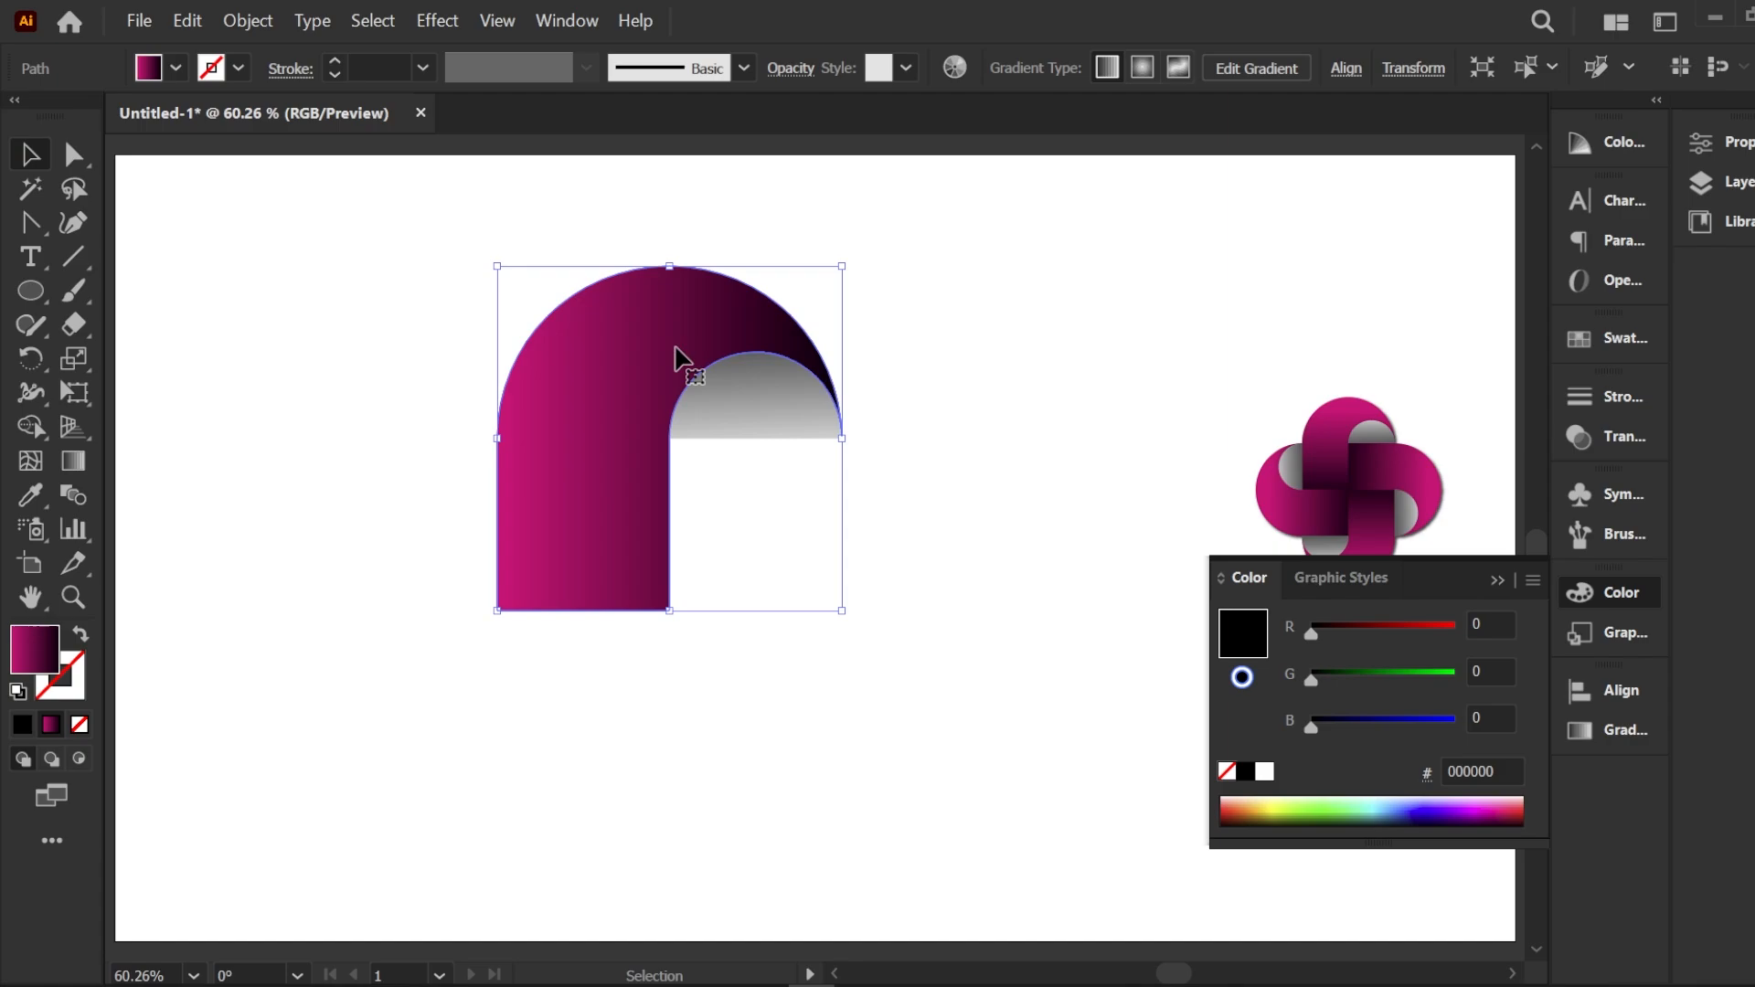
pyautogui.click(73, 463)
pyautogui.moveTo(593, 347); pyautogui.dragTo(589, 542)
pyautogui.moveTo(671, 349); pyautogui.dragTo(632, 182)
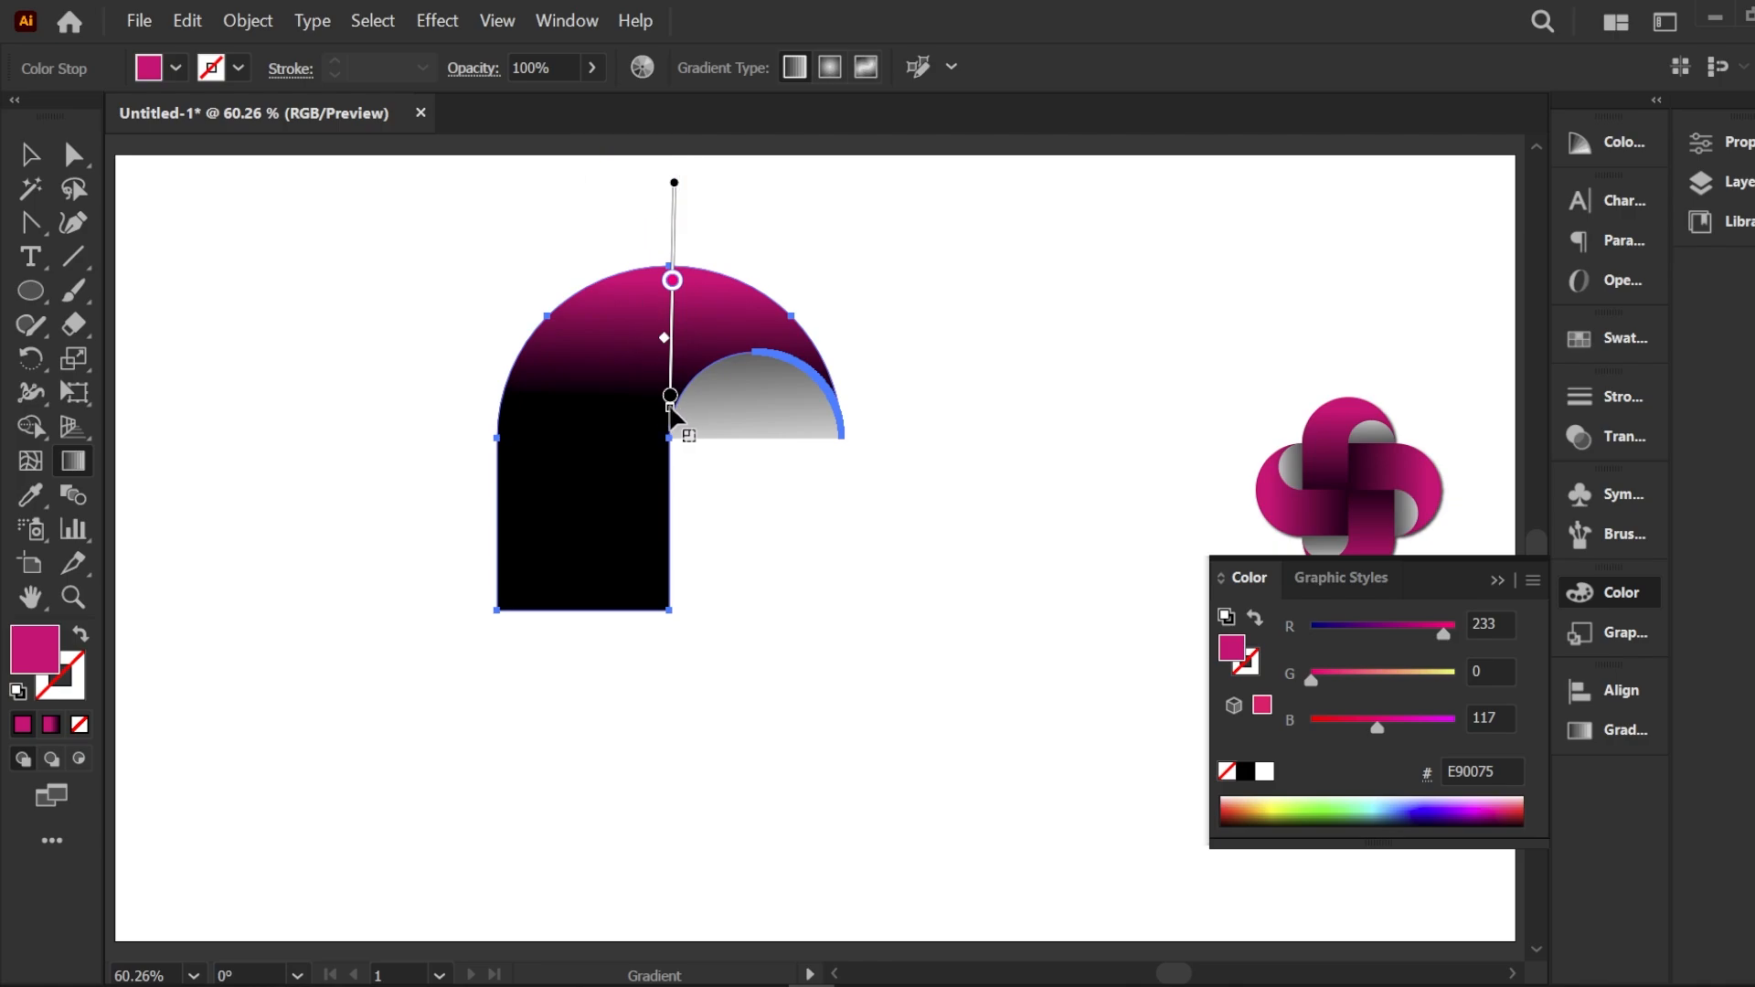
pyautogui.moveTo(672, 403); pyautogui.dragTo(647, 697)
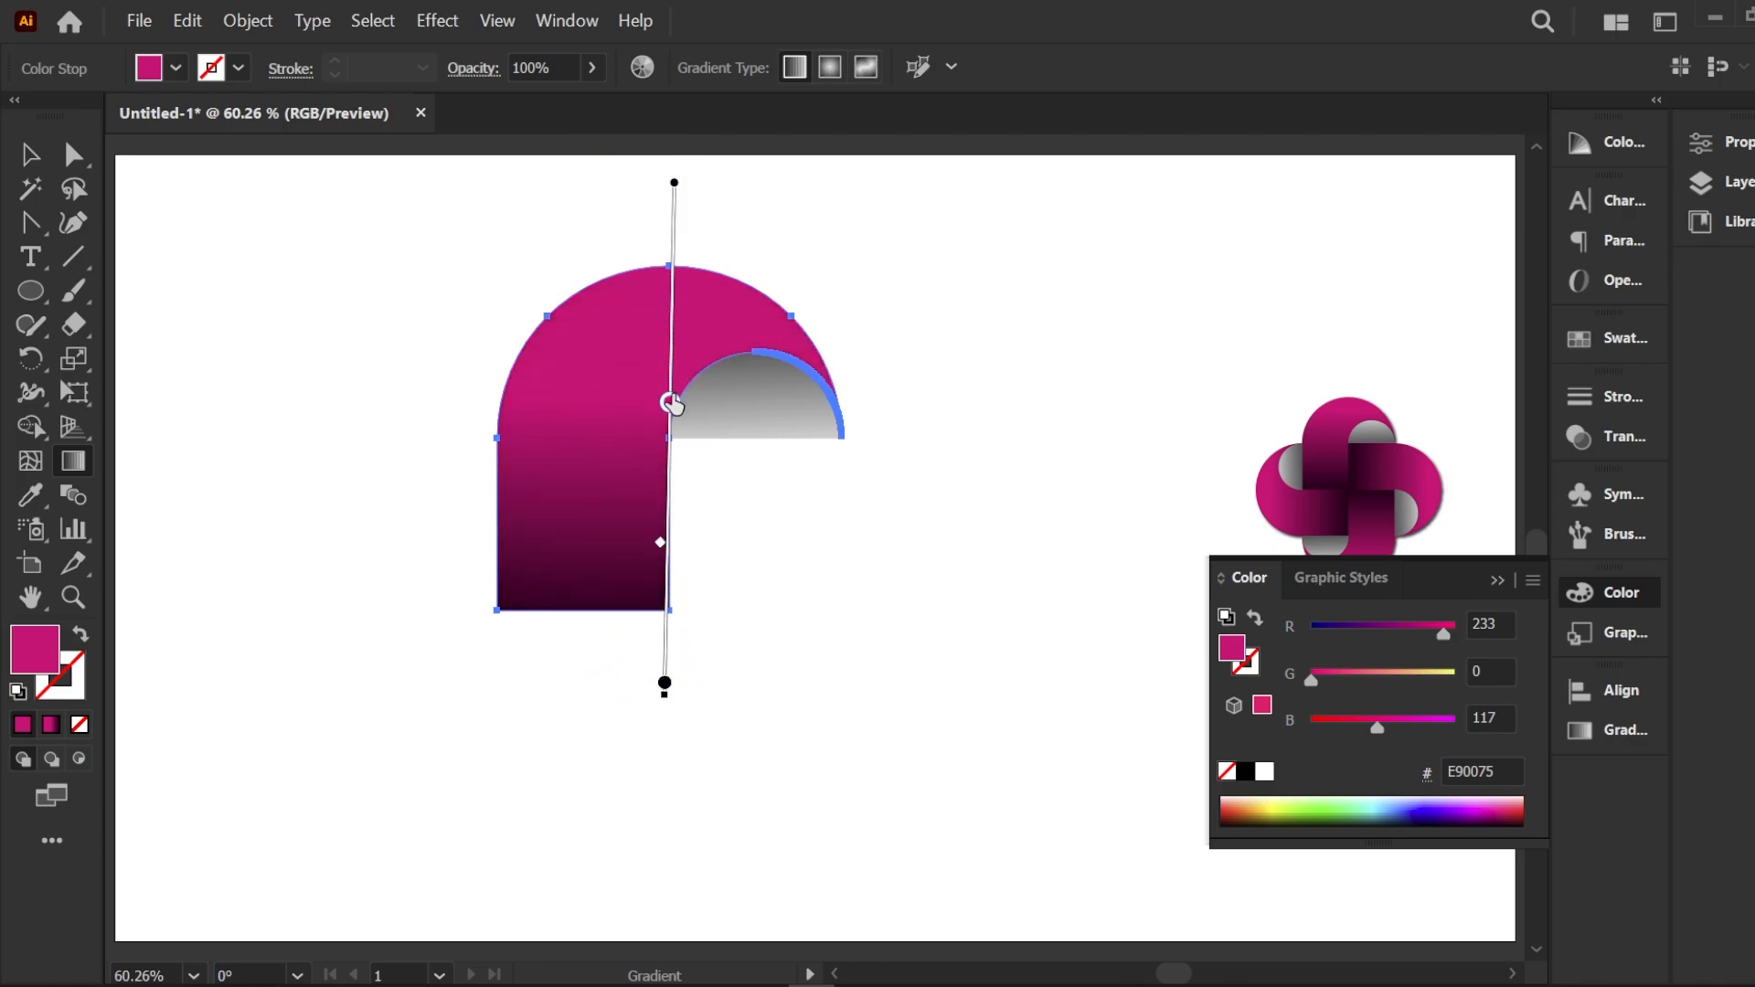
pyautogui.moveTo(670, 396)
pyautogui.mouseDown()
pyautogui.moveTo(671, 354)
pyautogui.moveTo(671, 395)
pyautogui.mouseUp()
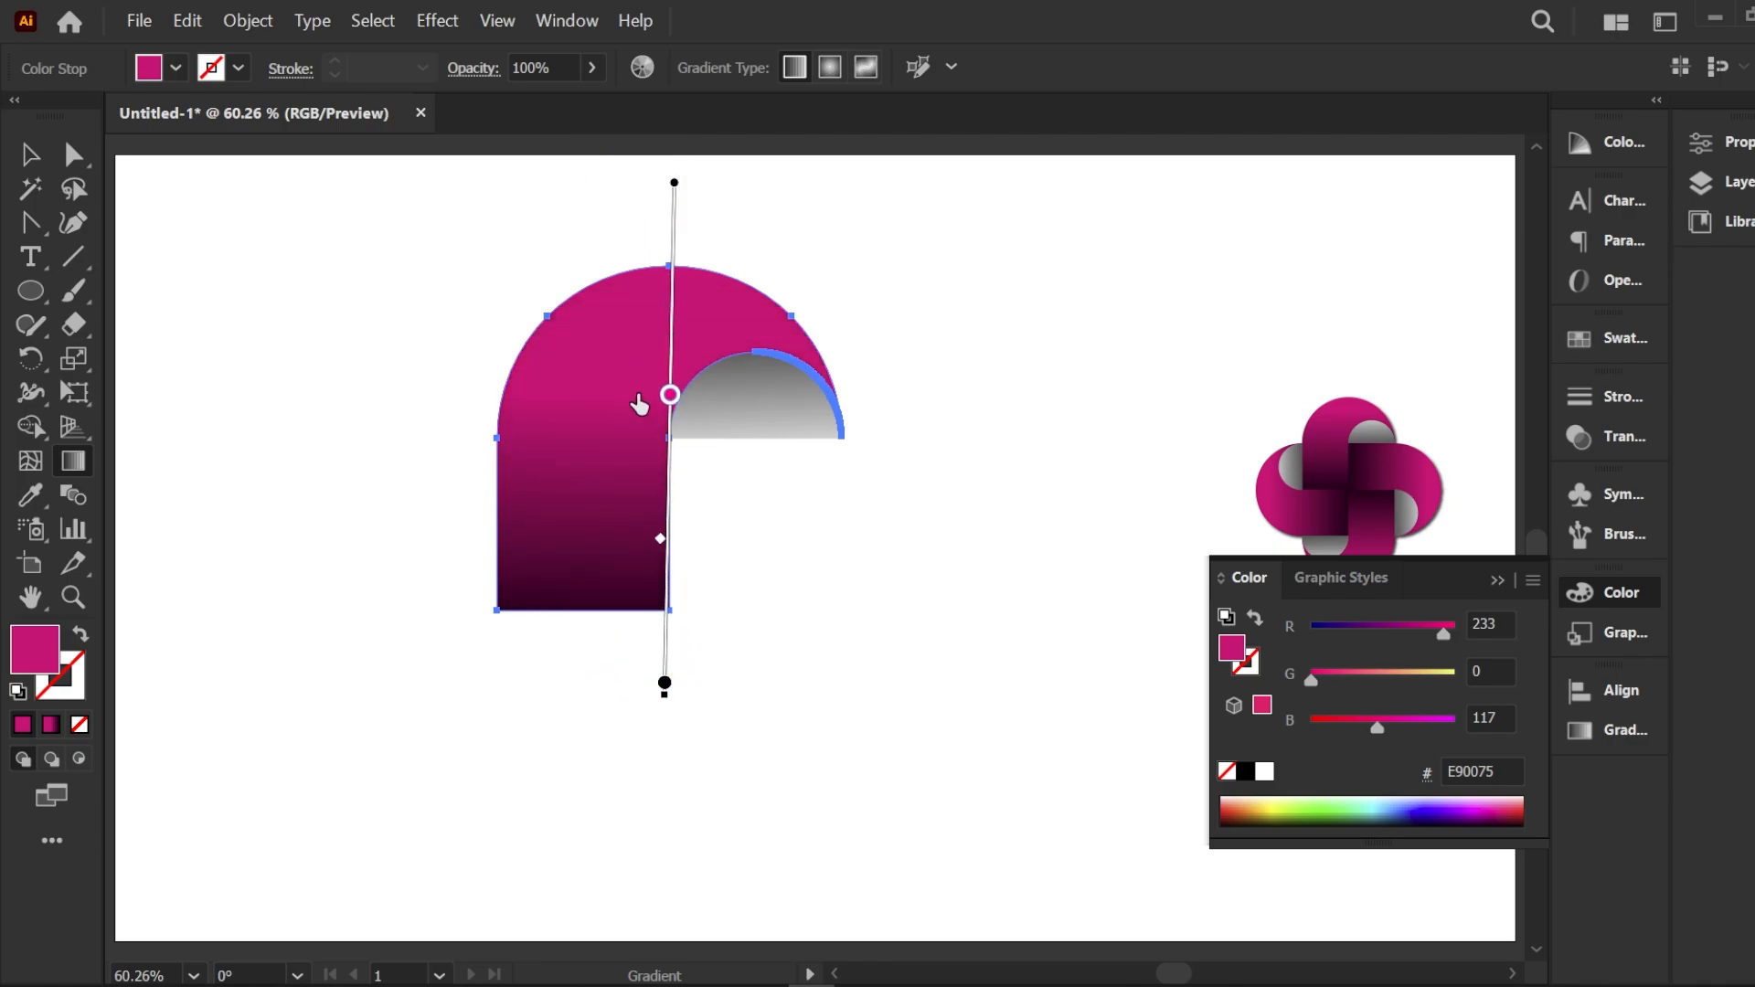
pyautogui.click(665, 686)
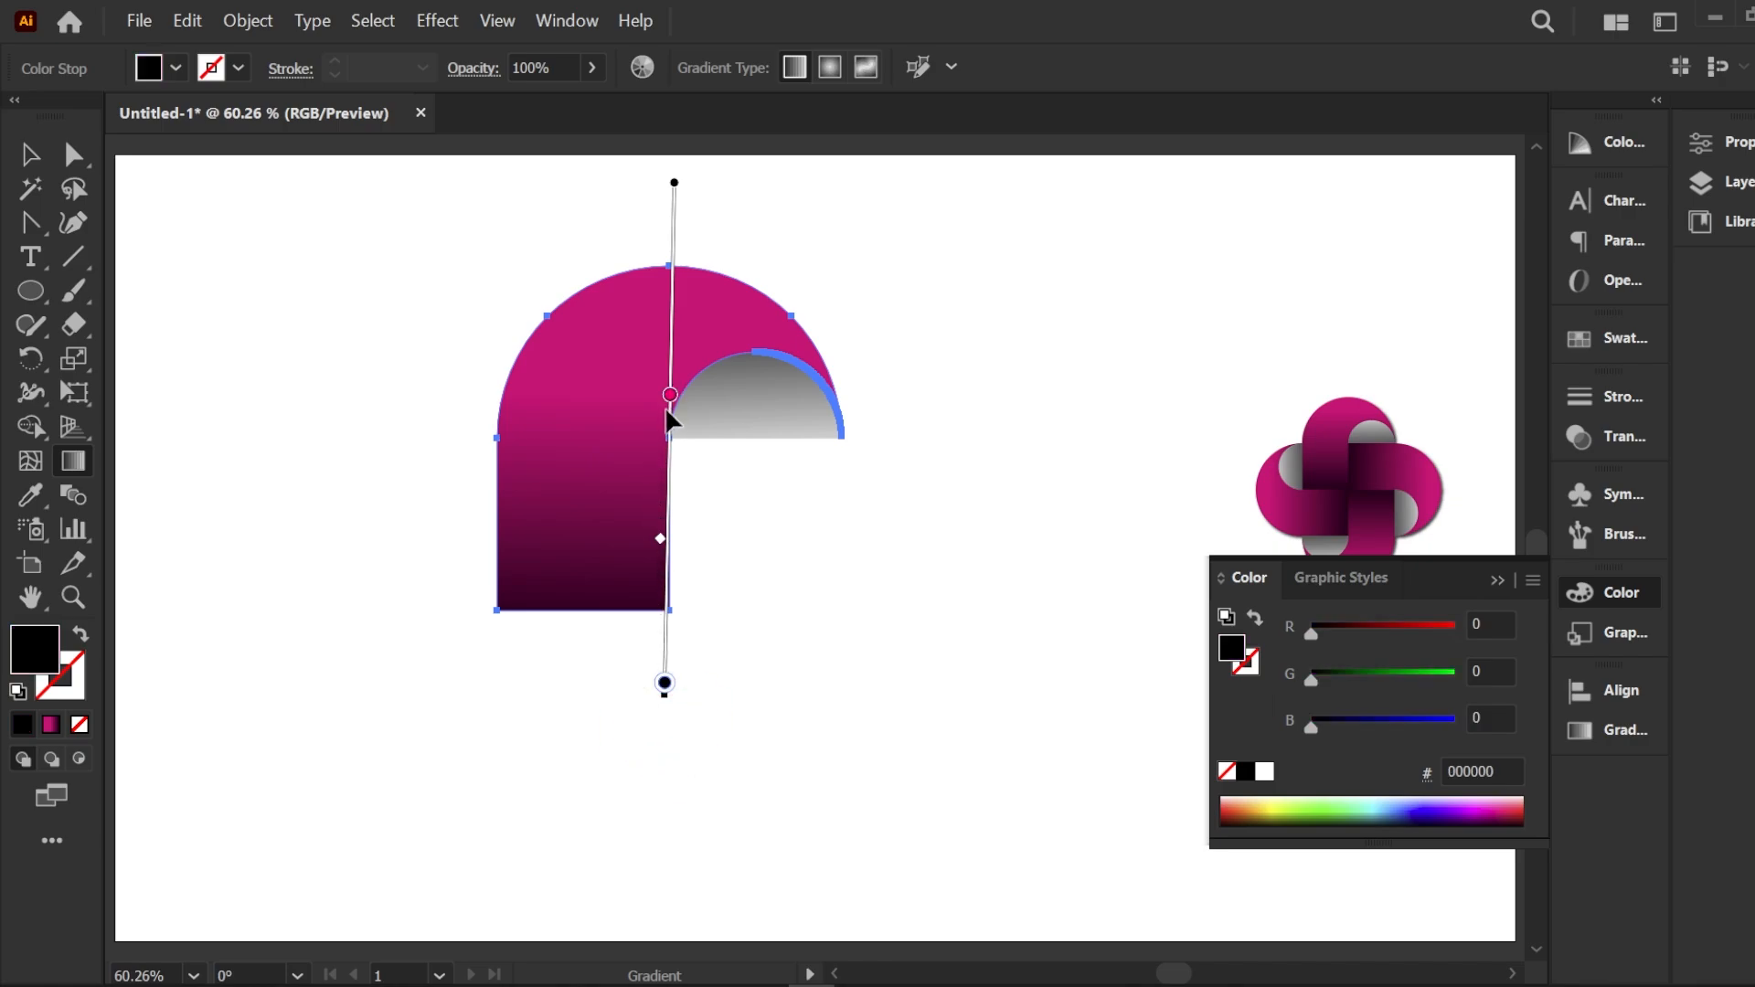
pyautogui.moveTo(667, 412); pyautogui.dragTo(666, 409)
pyautogui.press('v')
pyautogui.click(156, 215)
# Step: Group the hook shape and the grey half circle into one petal
pyautogui.moveTo(370, 240); pyautogui.dragTo(878, 645)
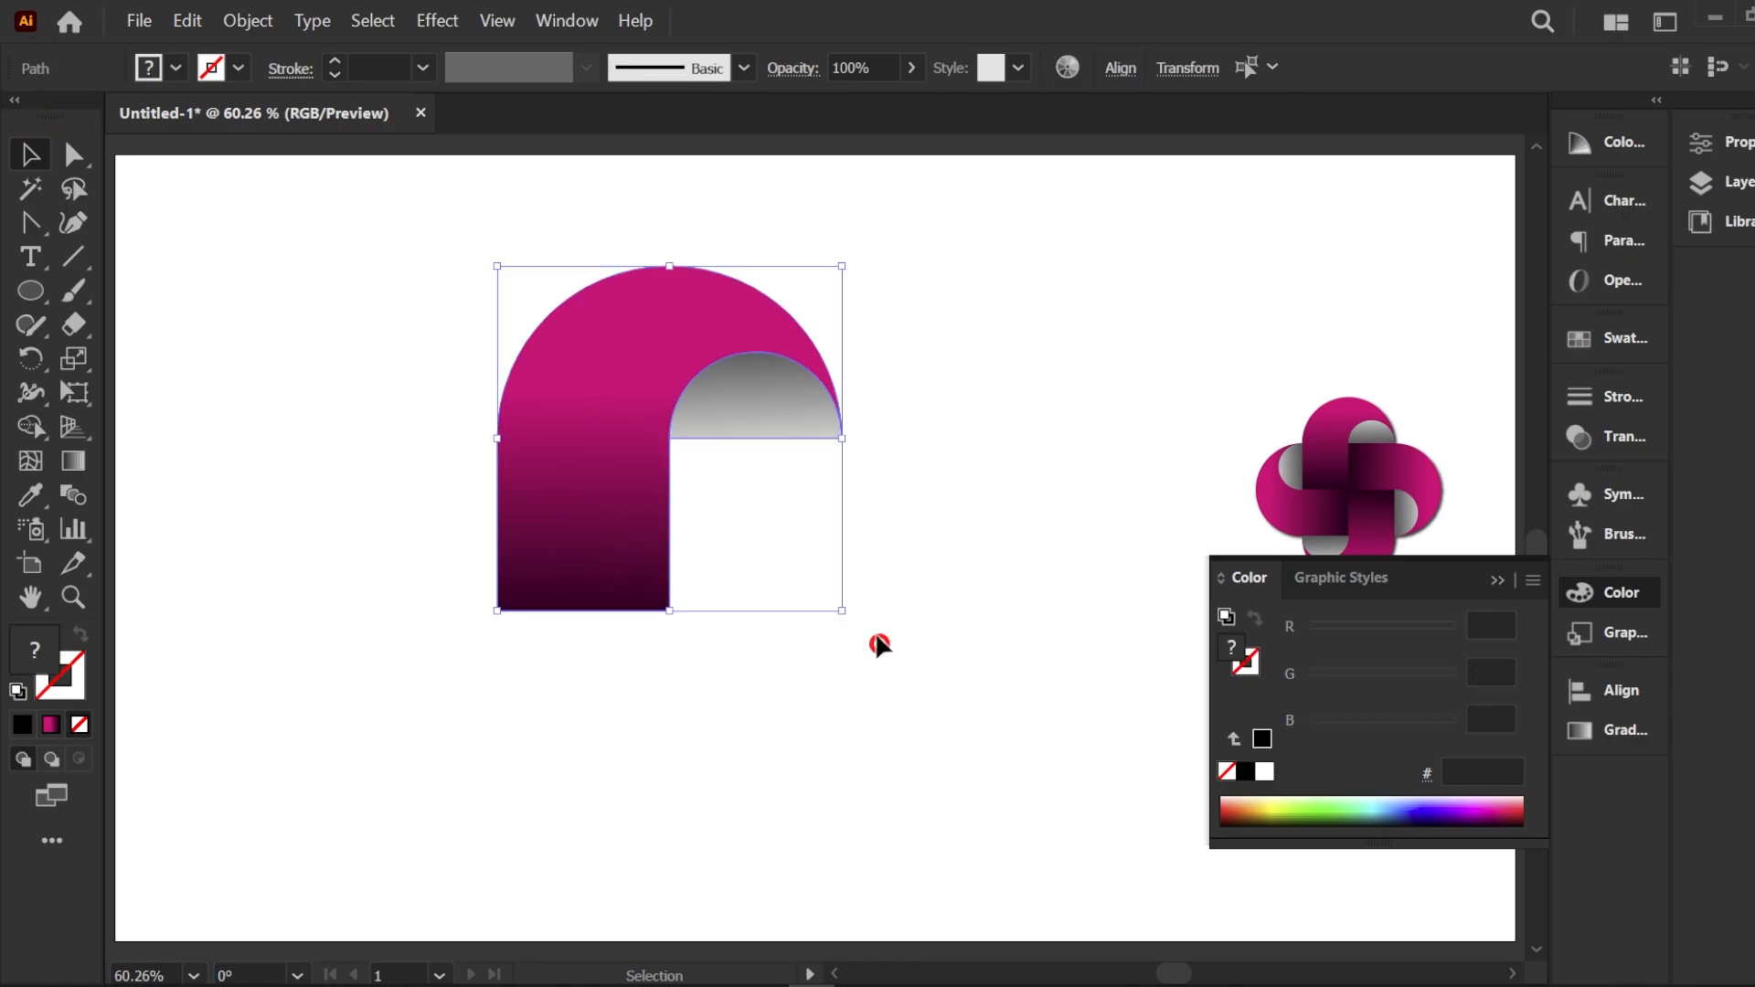
pyautogui.rightClick(610, 345)
pyautogui.click(662, 538)
pyautogui.click(874, 623)
pyautogui.click(635, 353)
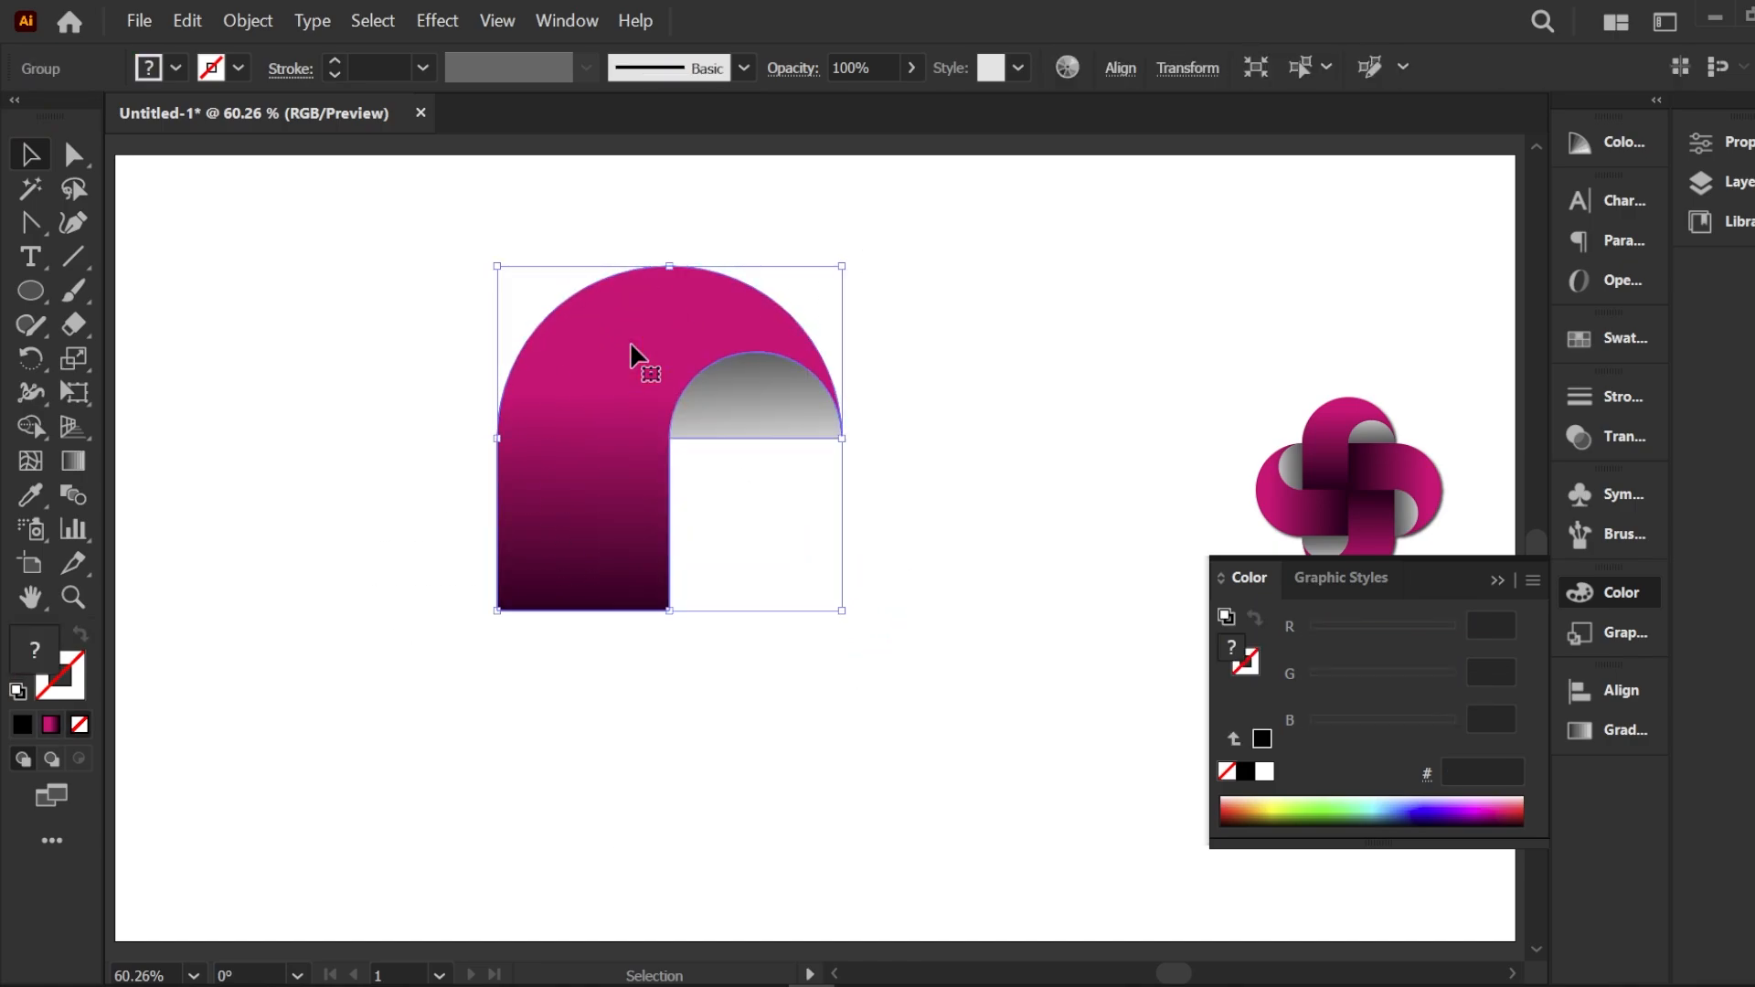
# Step: Make a copy of the petal rotated 90° about the lower-right corner of its stem
pyautogui.click(30, 362)
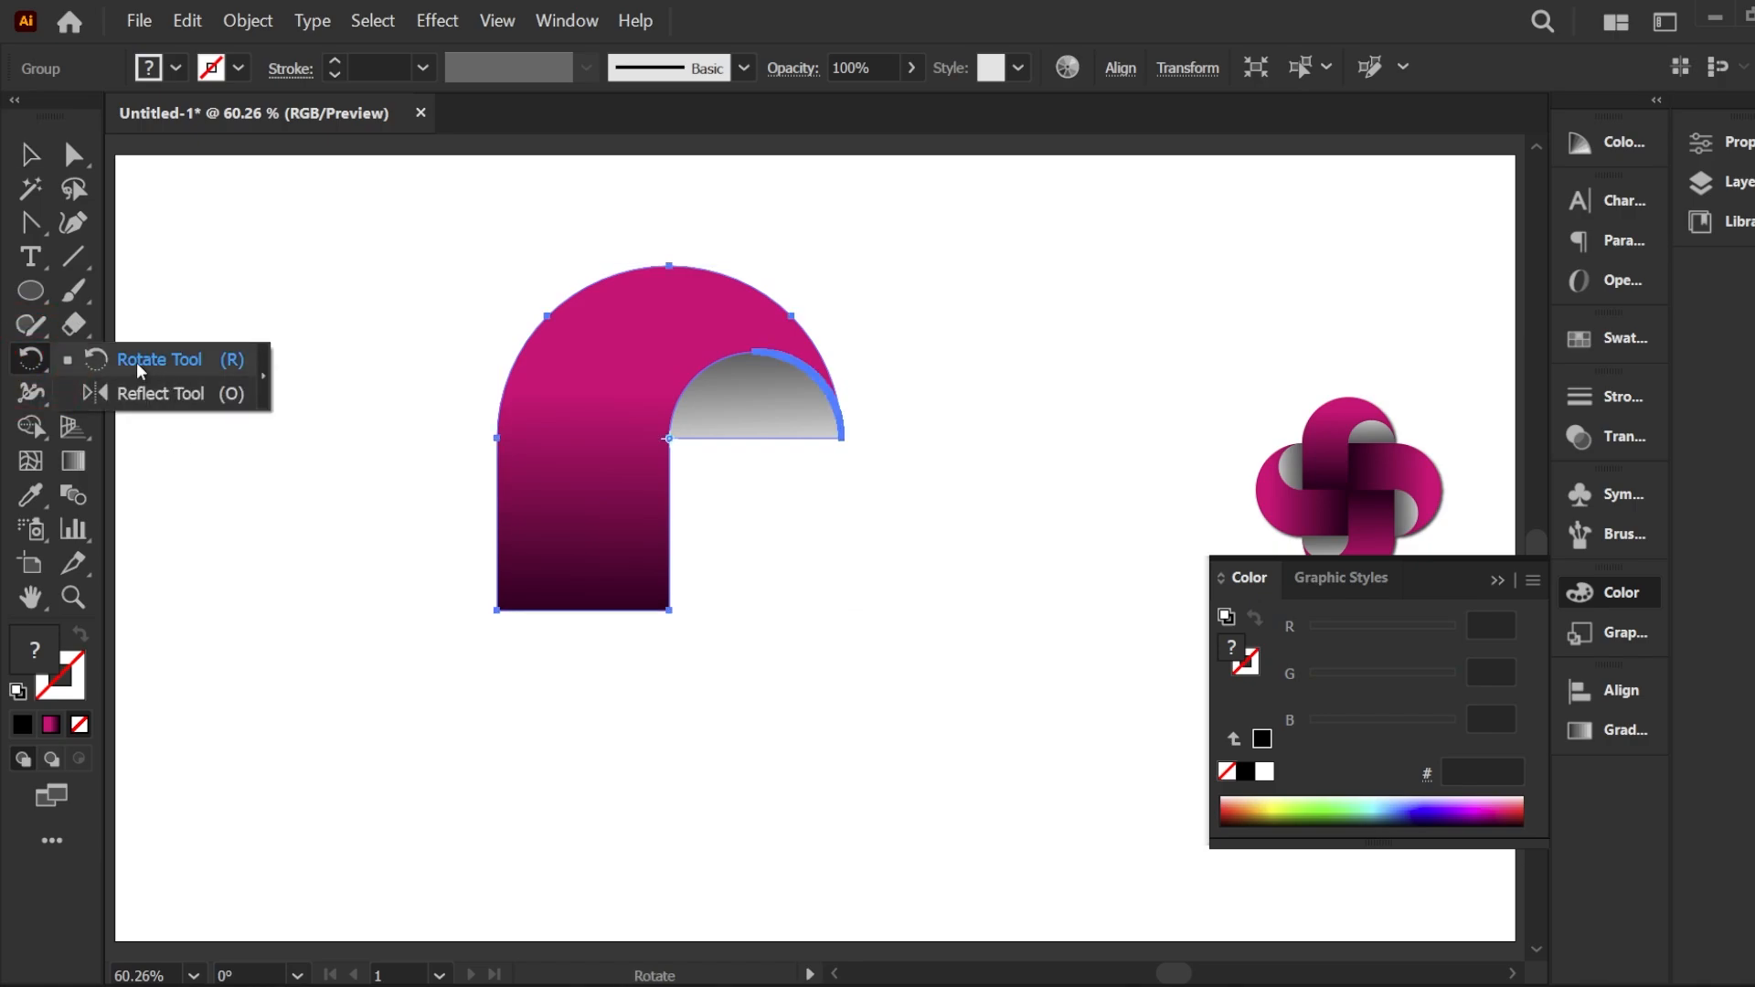
pyautogui.click(137, 360)
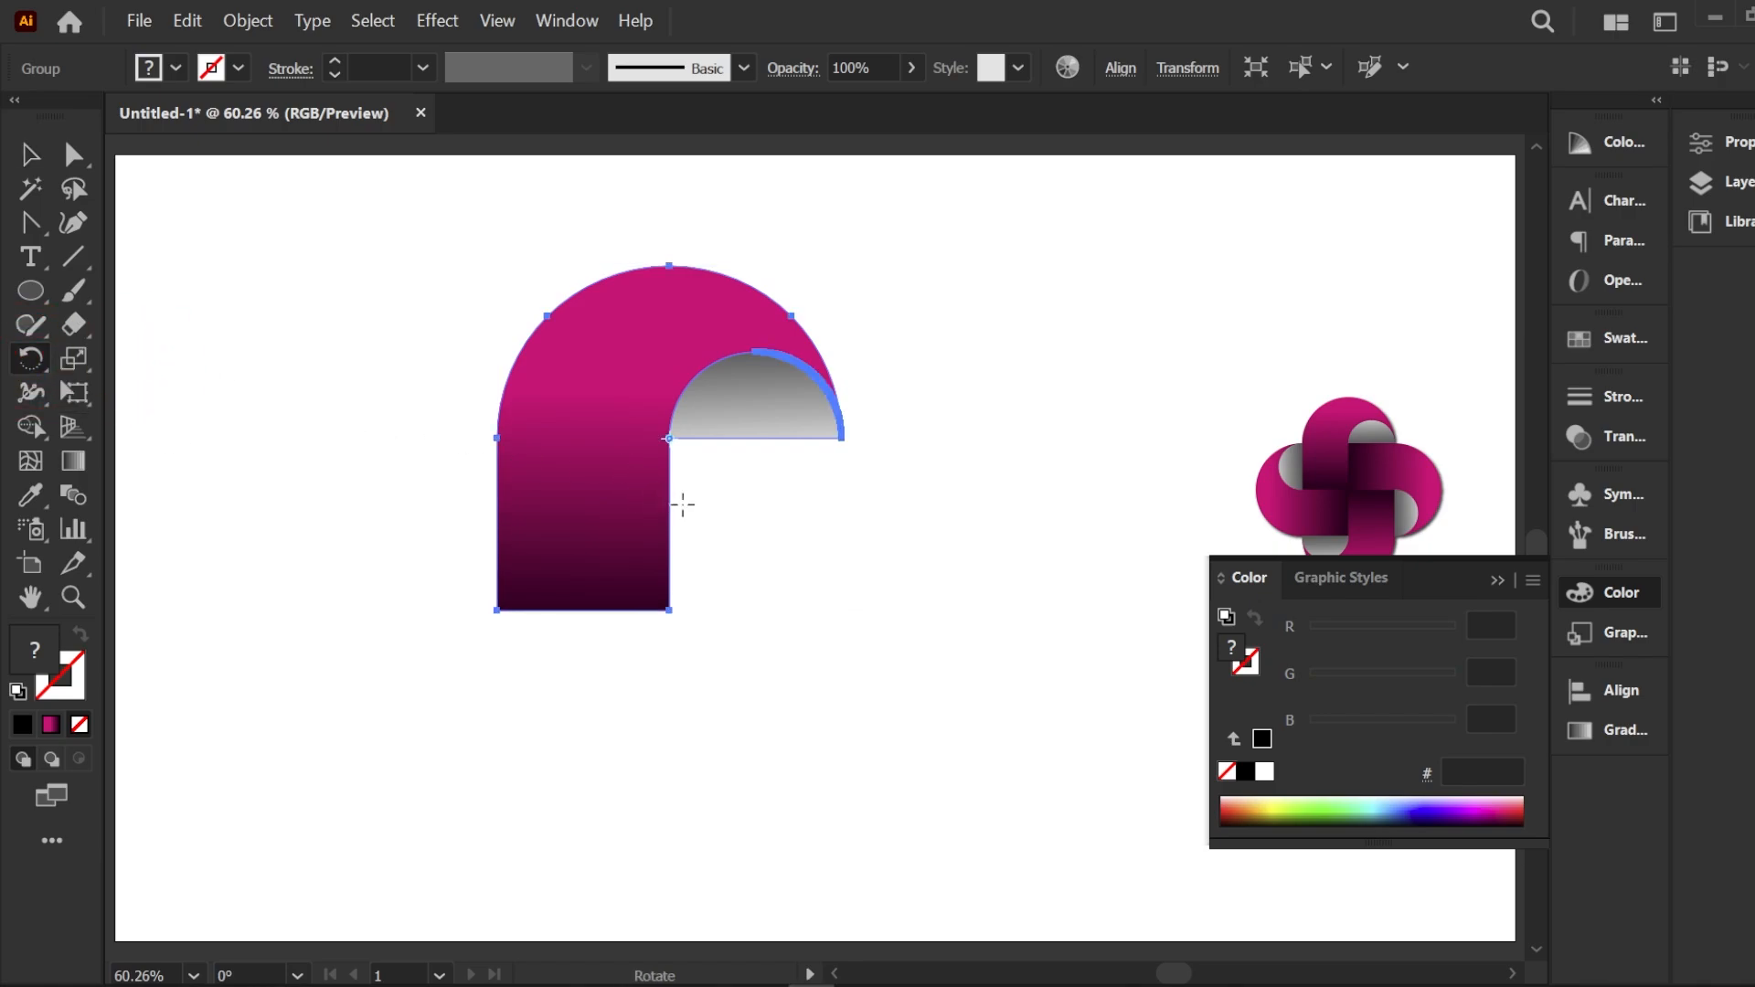
pyautogui.press('alt')
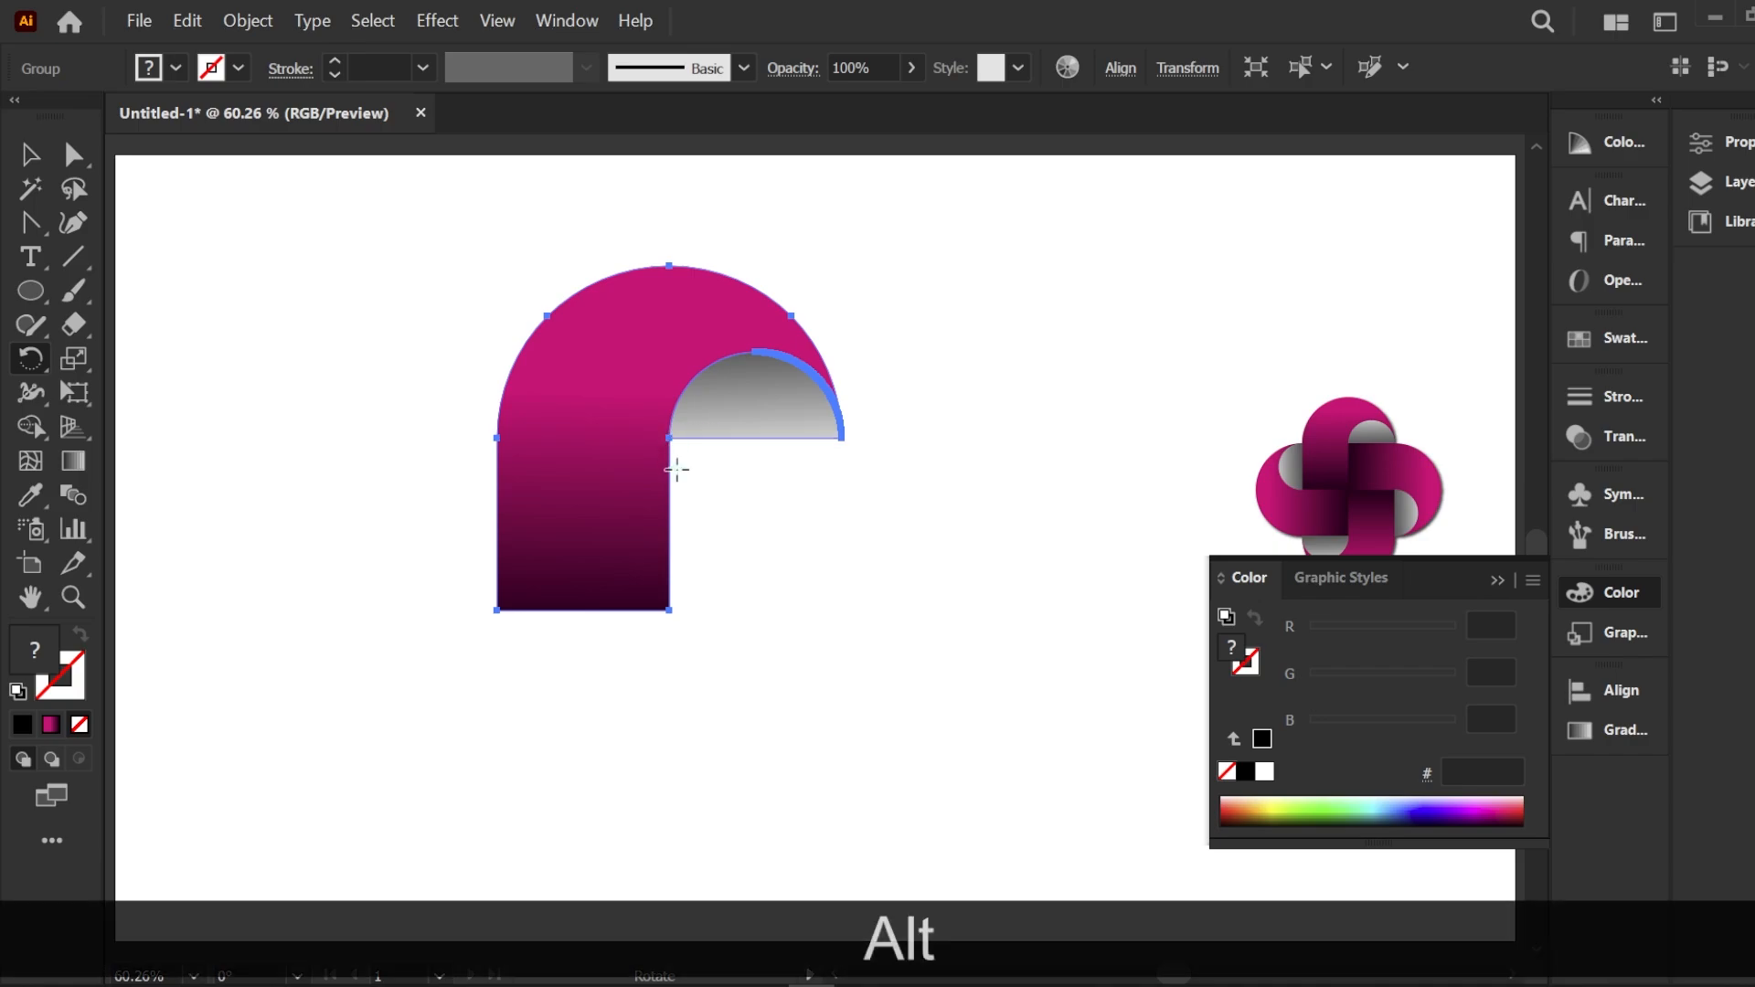
pyautogui.keyDown('alt'); pyautogui.click(670, 611); pyautogui.keyUp('alt')
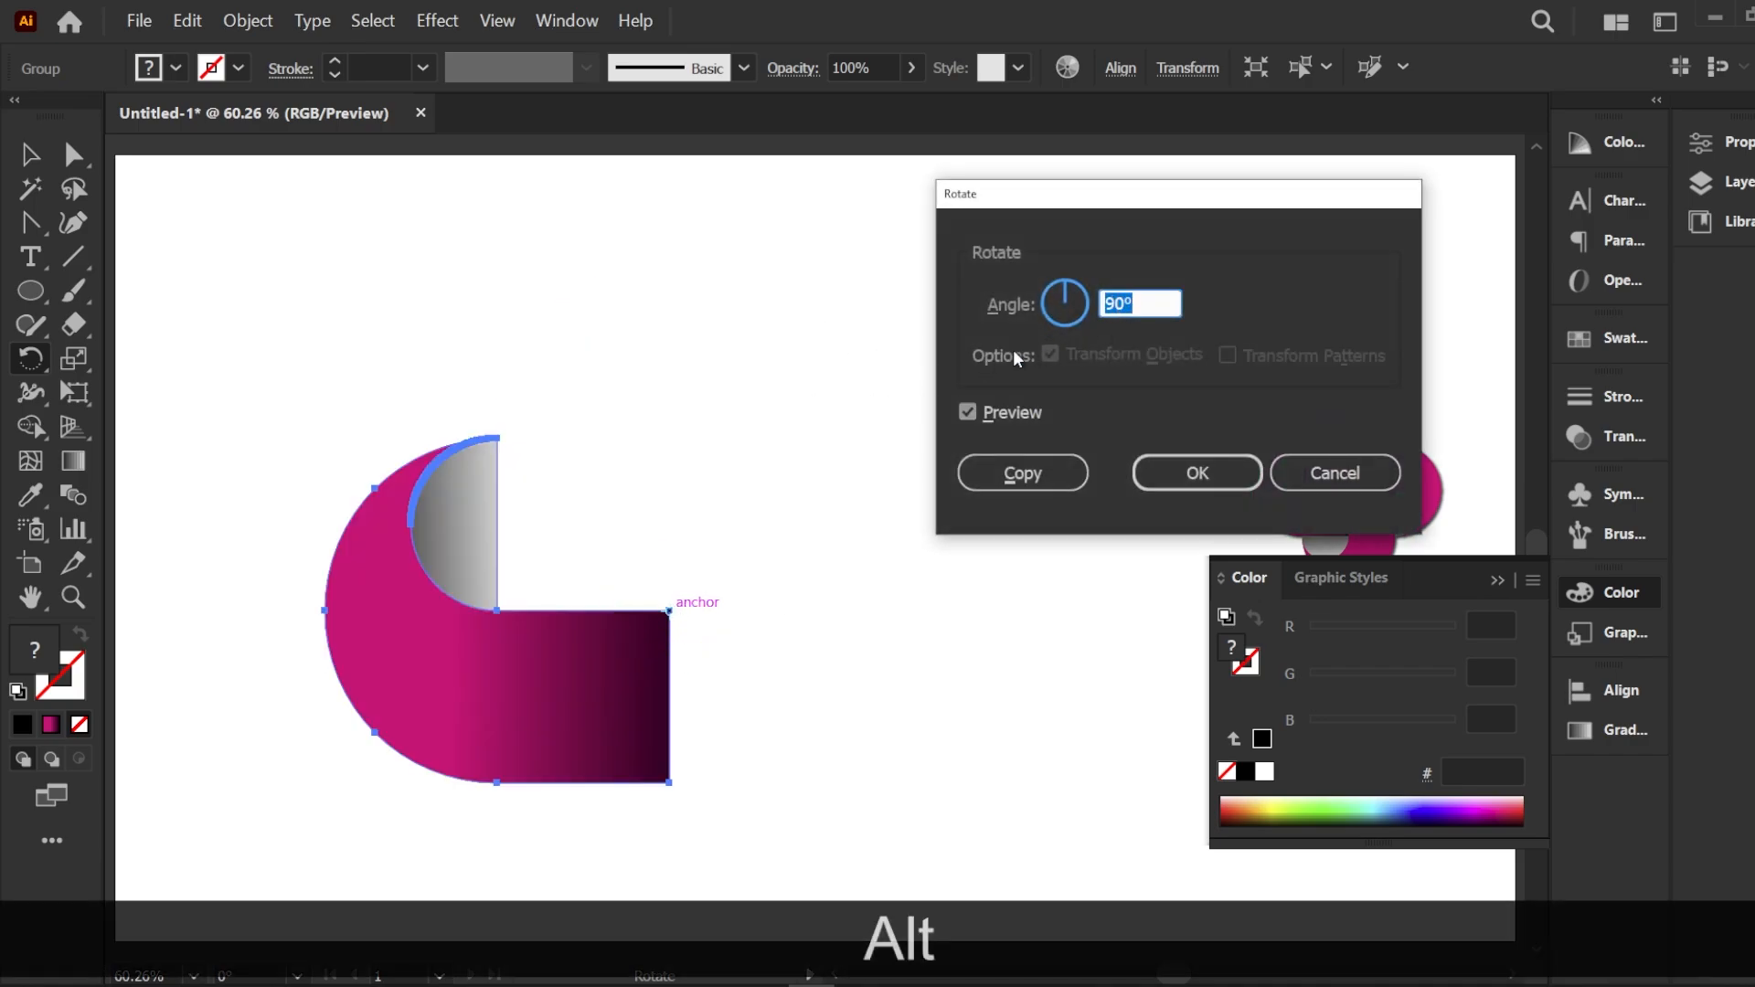
pyautogui.click(1036, 474)
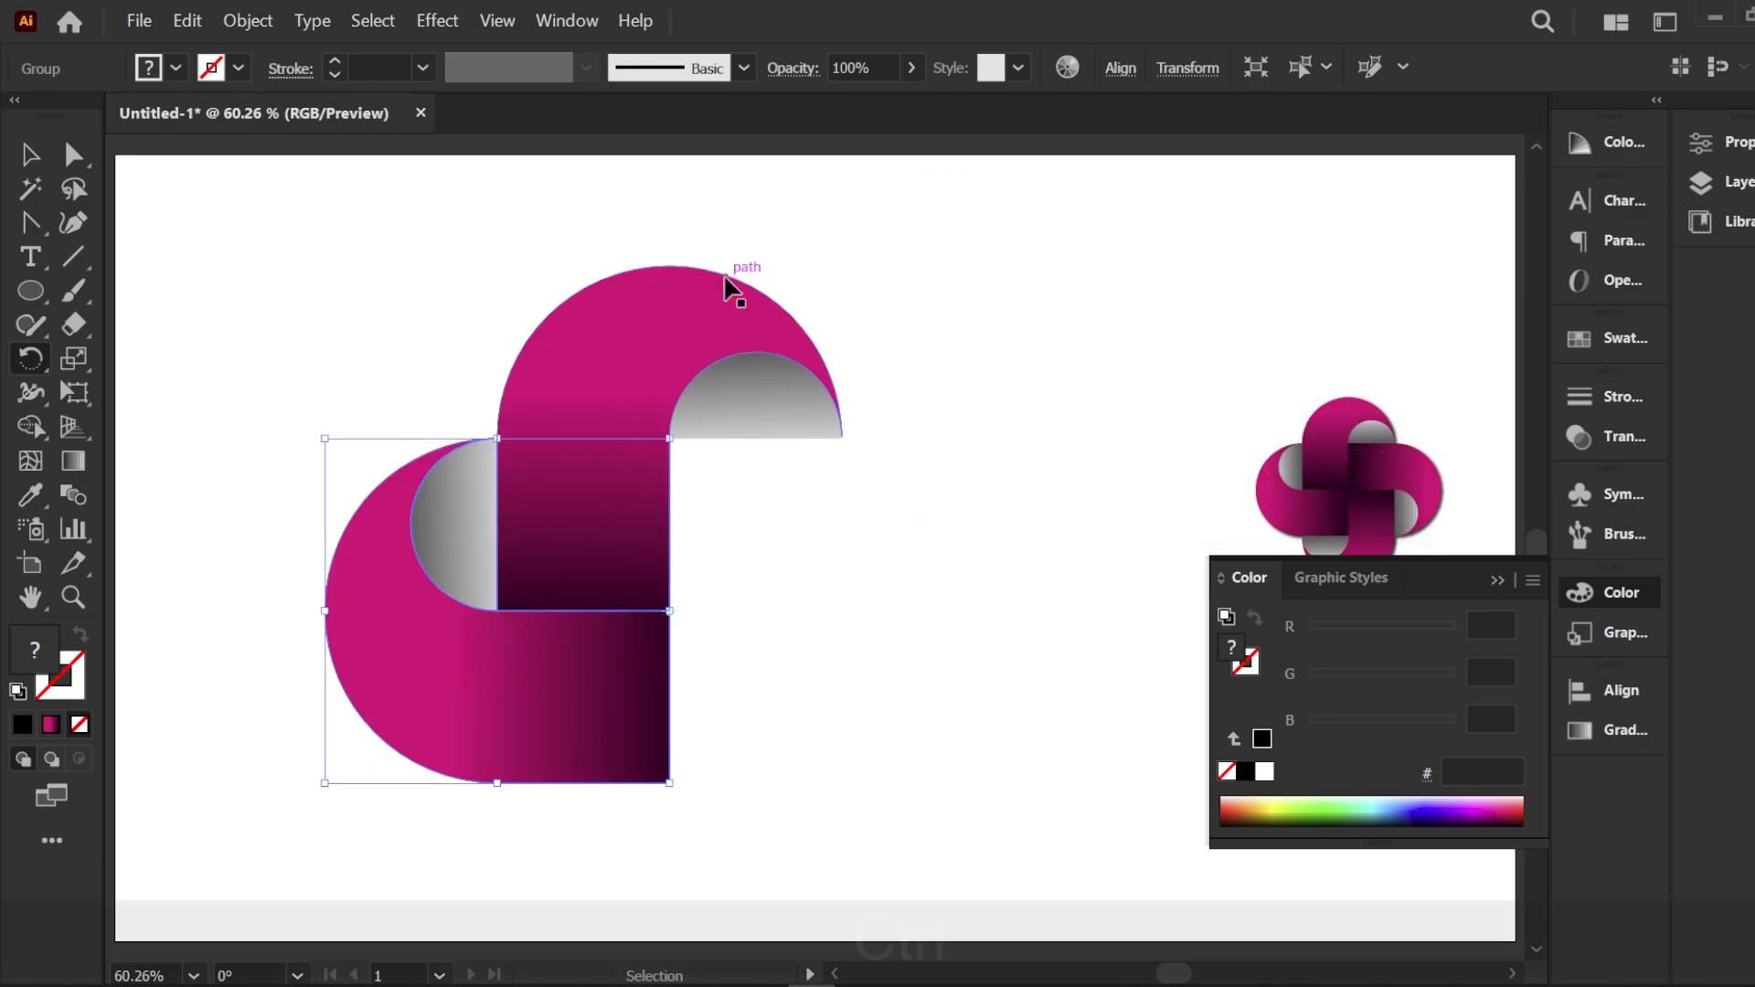
# Step: Repeat the rotated copy twice to complete the four-petal knot
pyautogui.hotkey('ctrl', 'd')
pyautogui.hotkey('ctrl', 'd')
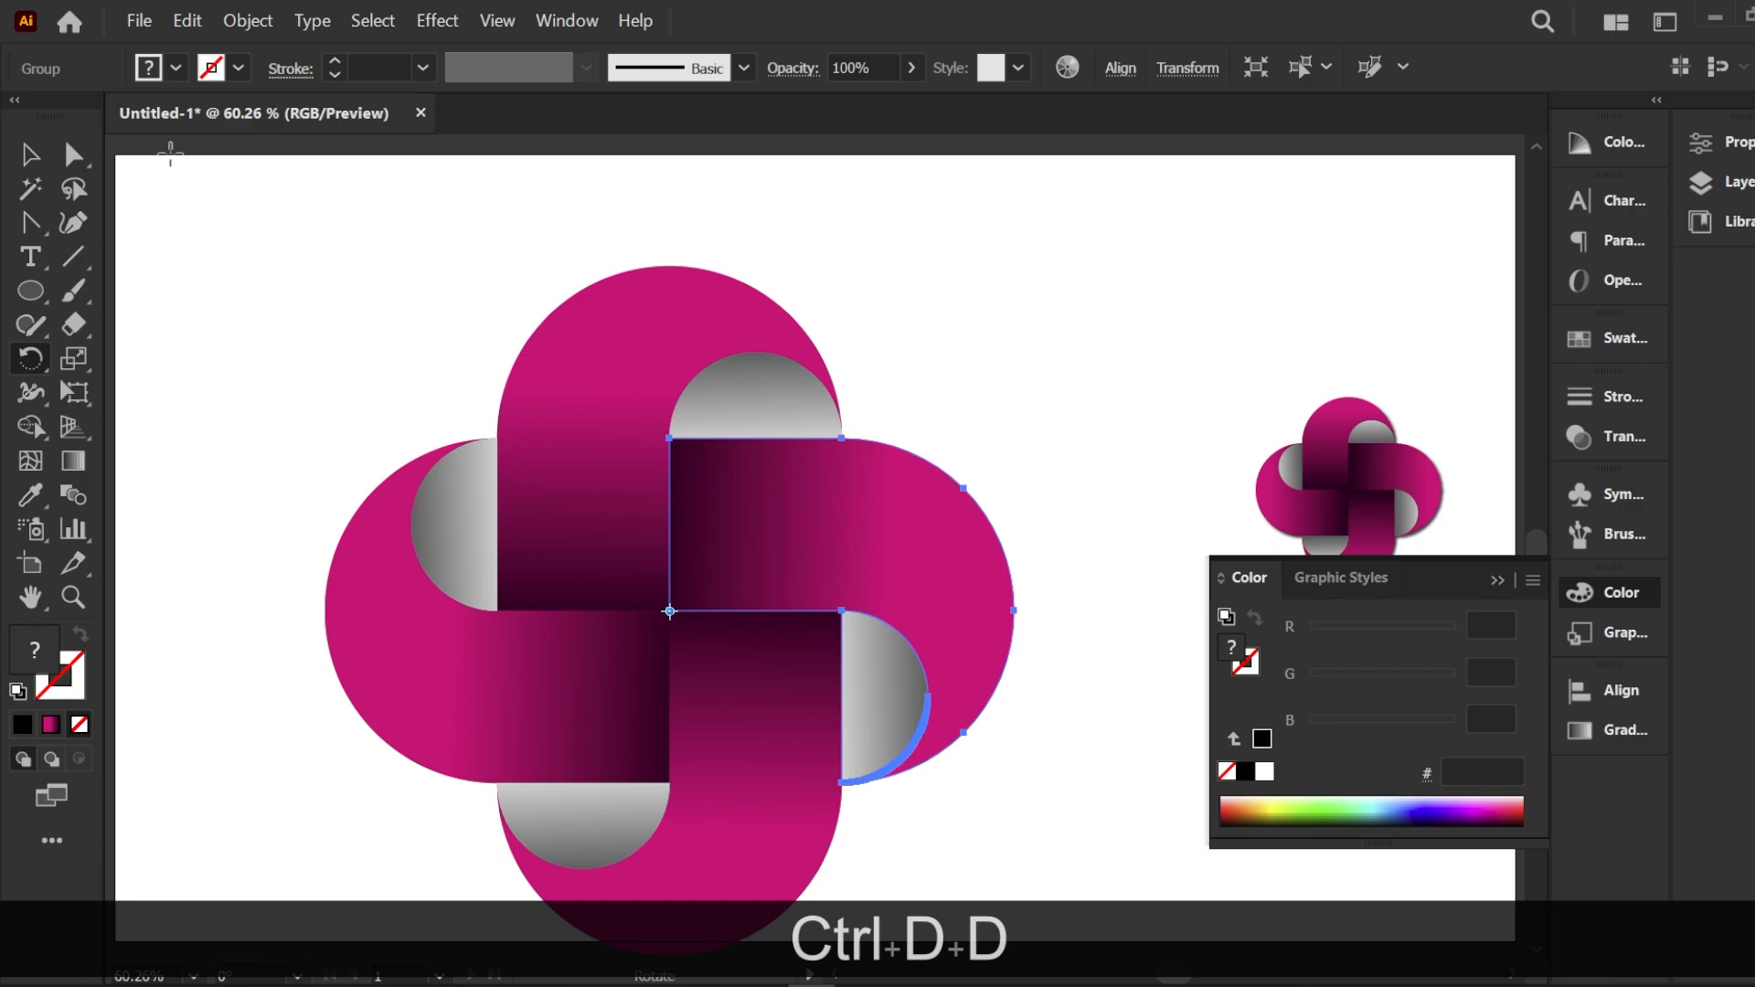
pyautogui.click(32, 156)
pyautogui.click(282, 327)
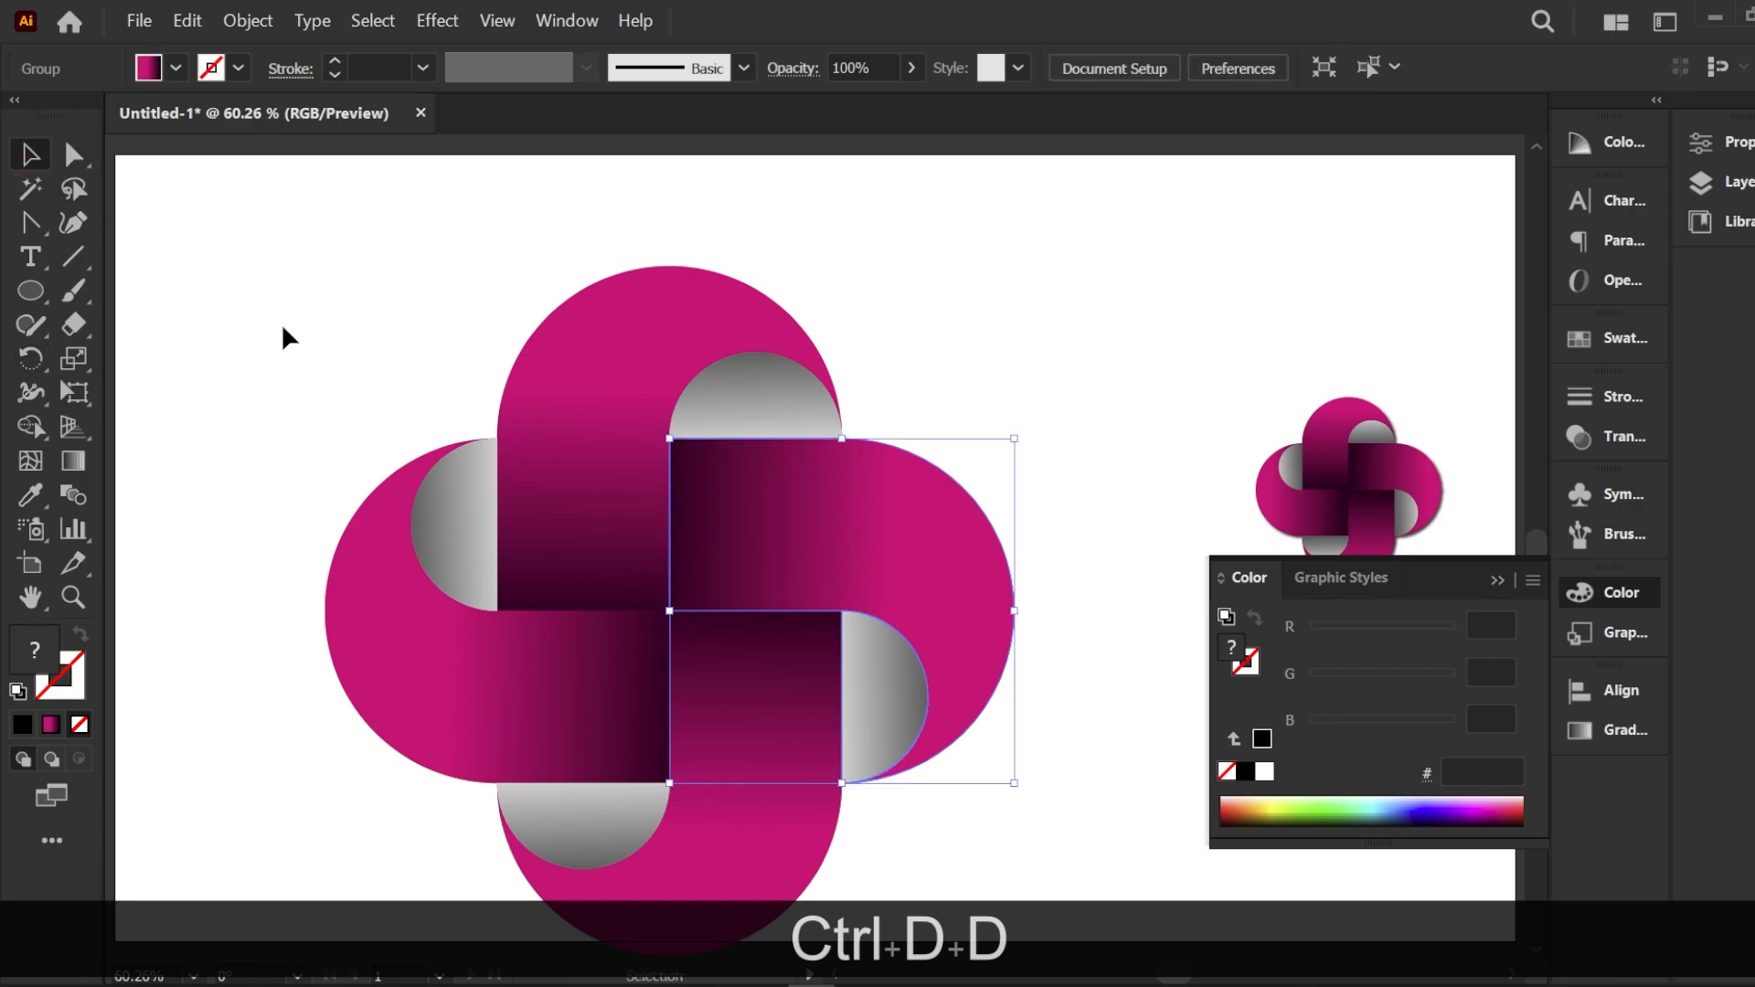
pyautogui.click(1500, 583)
# Step: Move all four petals together up and slightly right so the knot lies fully inside the artboard
pyautogui.keyDown('alt'); pyautogui.scroll(-1, 878, 402); pyautogui.keyUp('alt')
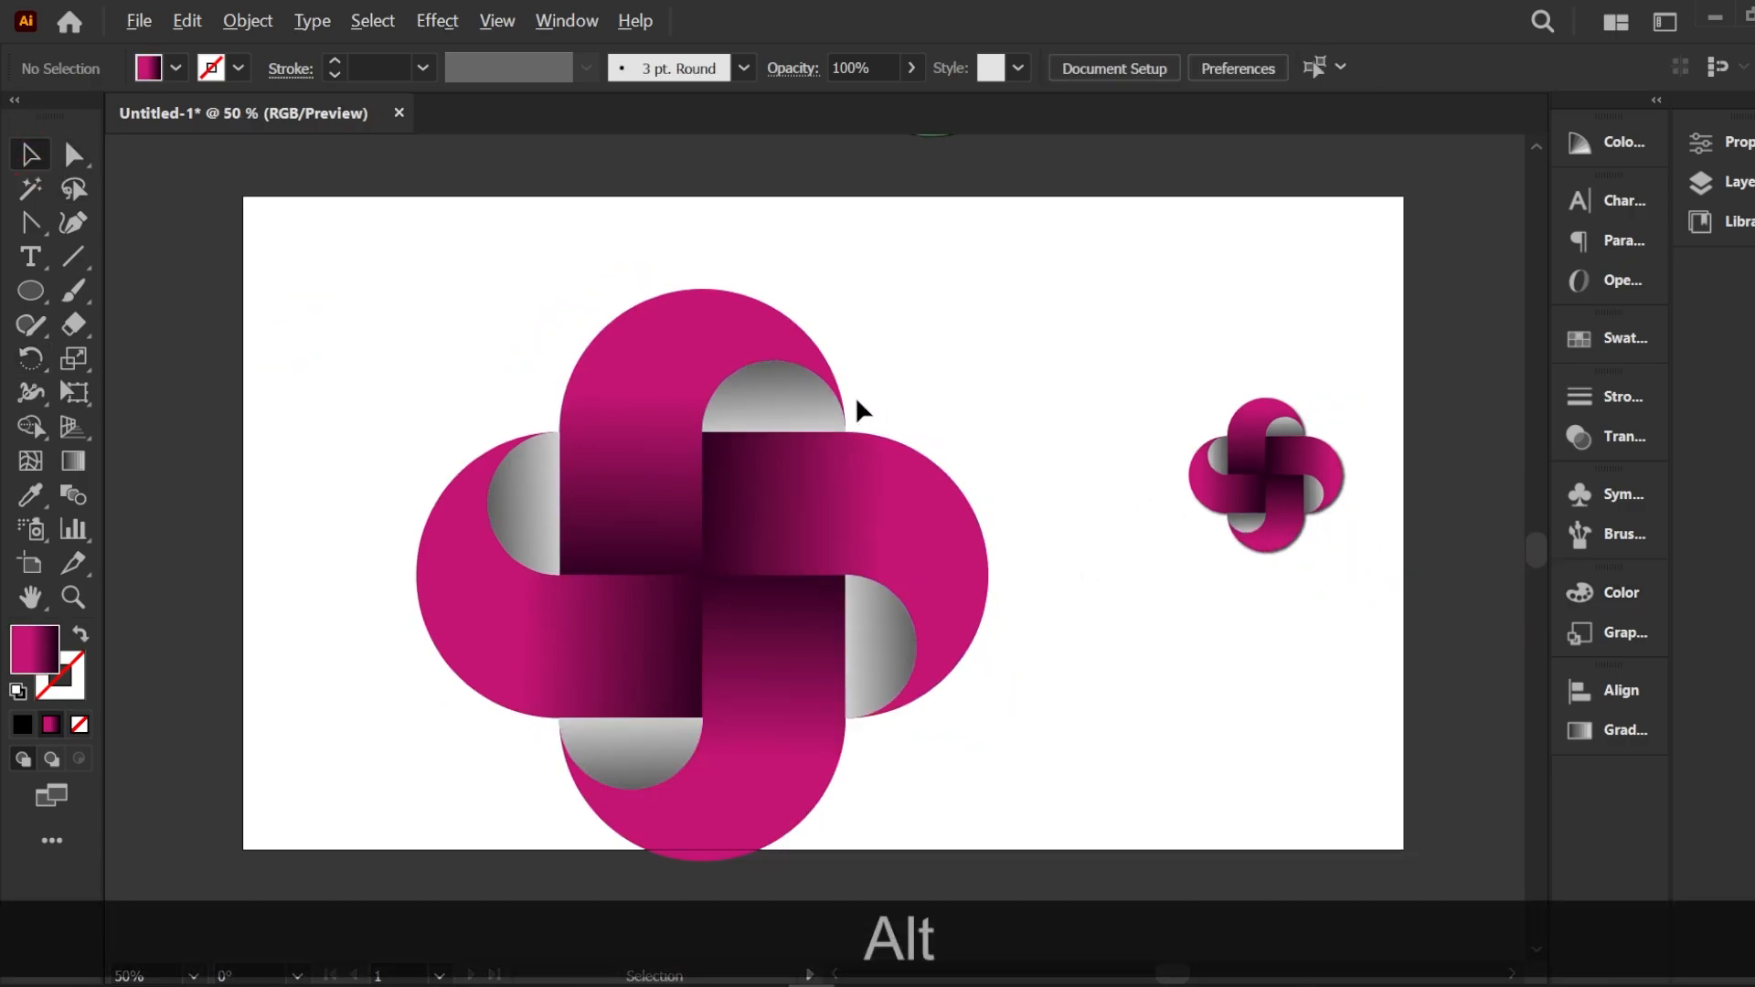
pyautogui.moveTo(376, 288); pyautogui.dragTo(975, 795)
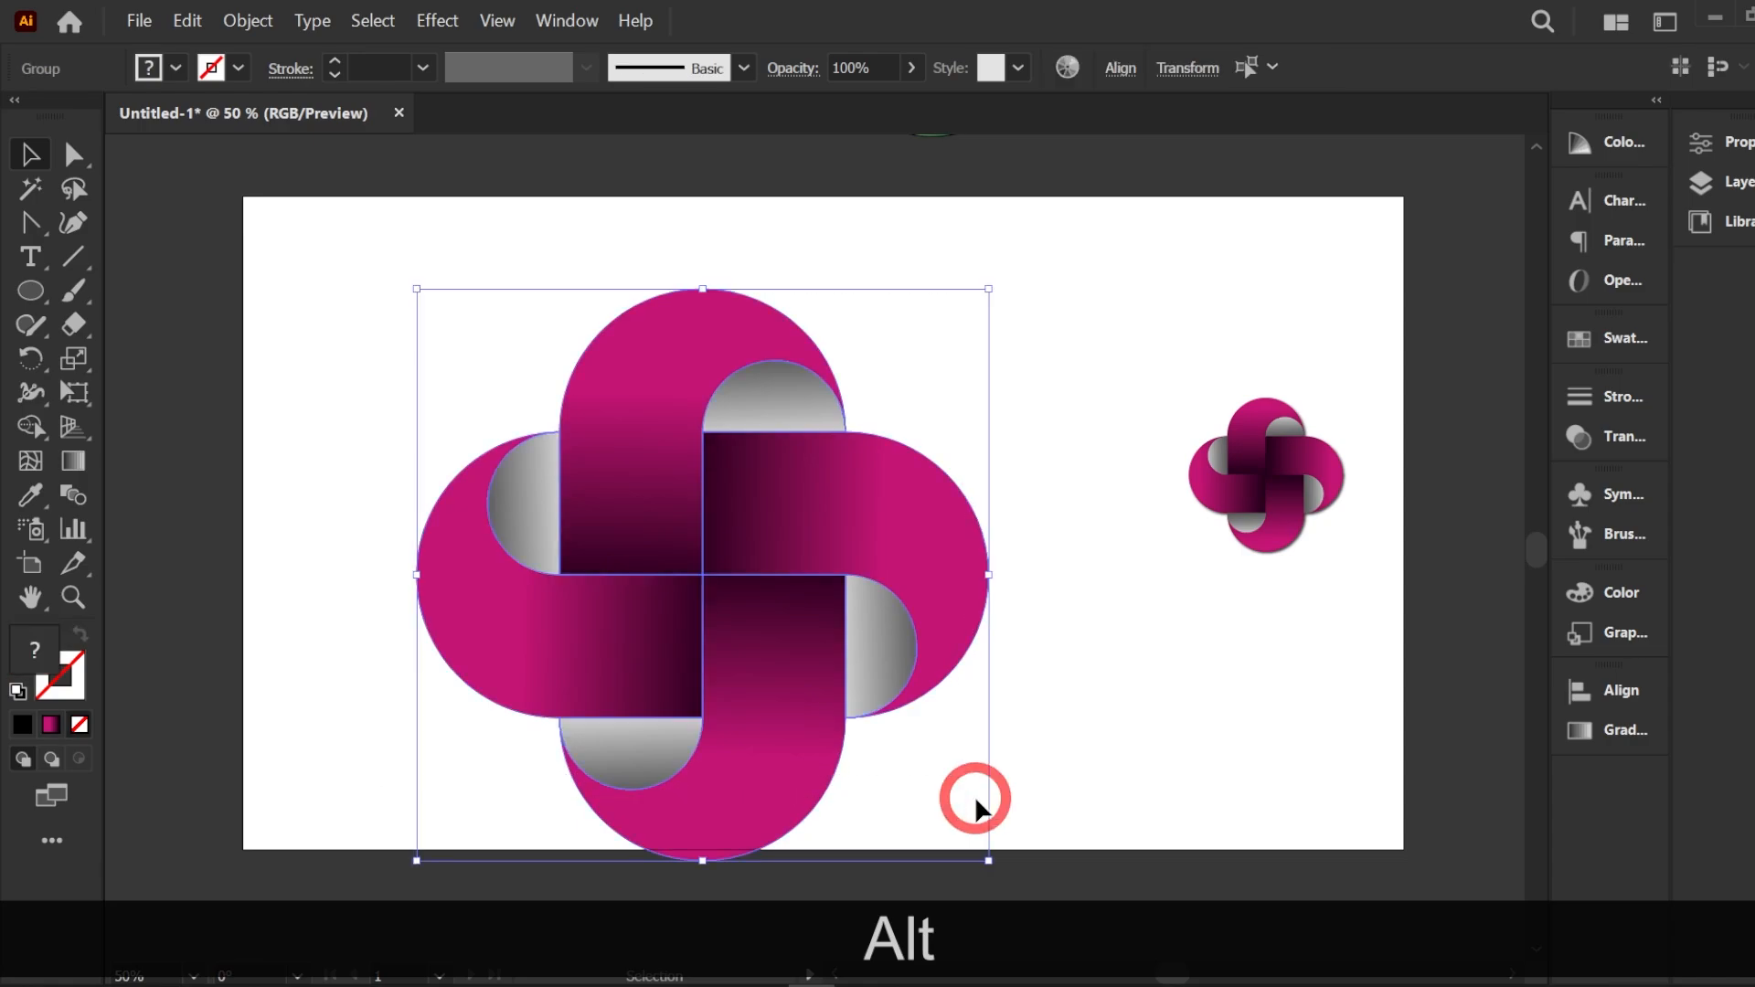
pyautogui.moveTo(868, 574); pyautogui.dragTo(897, 514)
pyautogui.click(1107, 371)
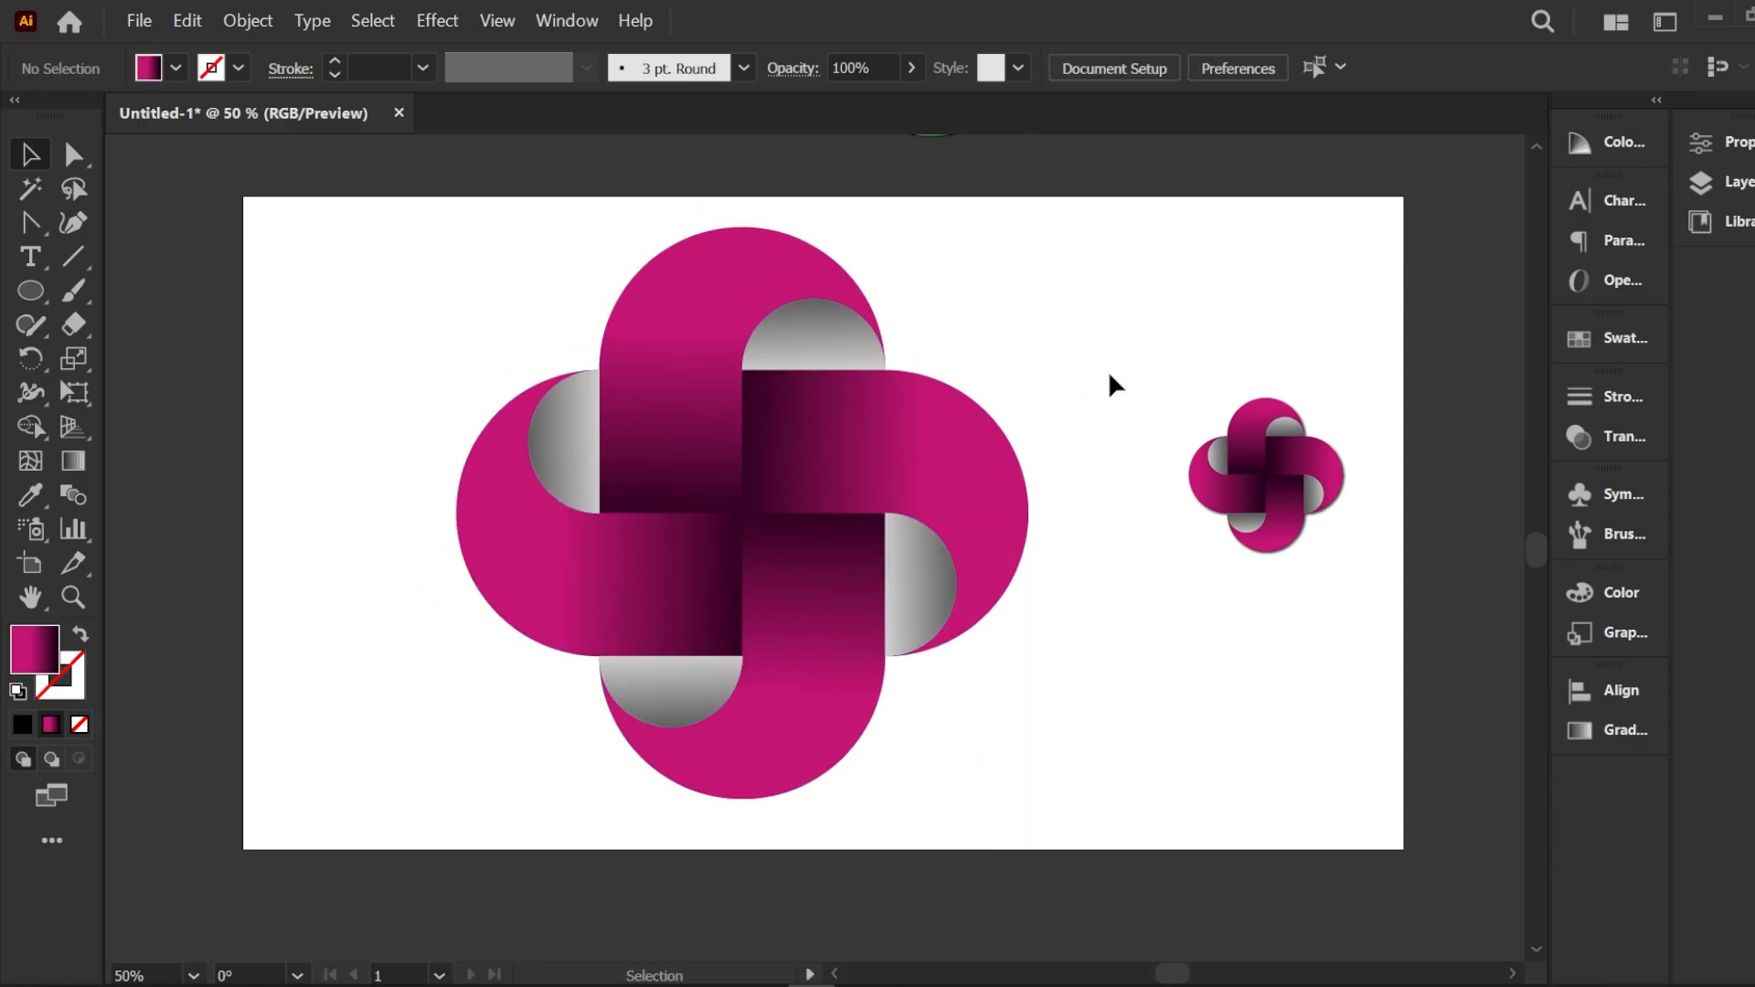
pyautogui.press('ctrl+KP_0')
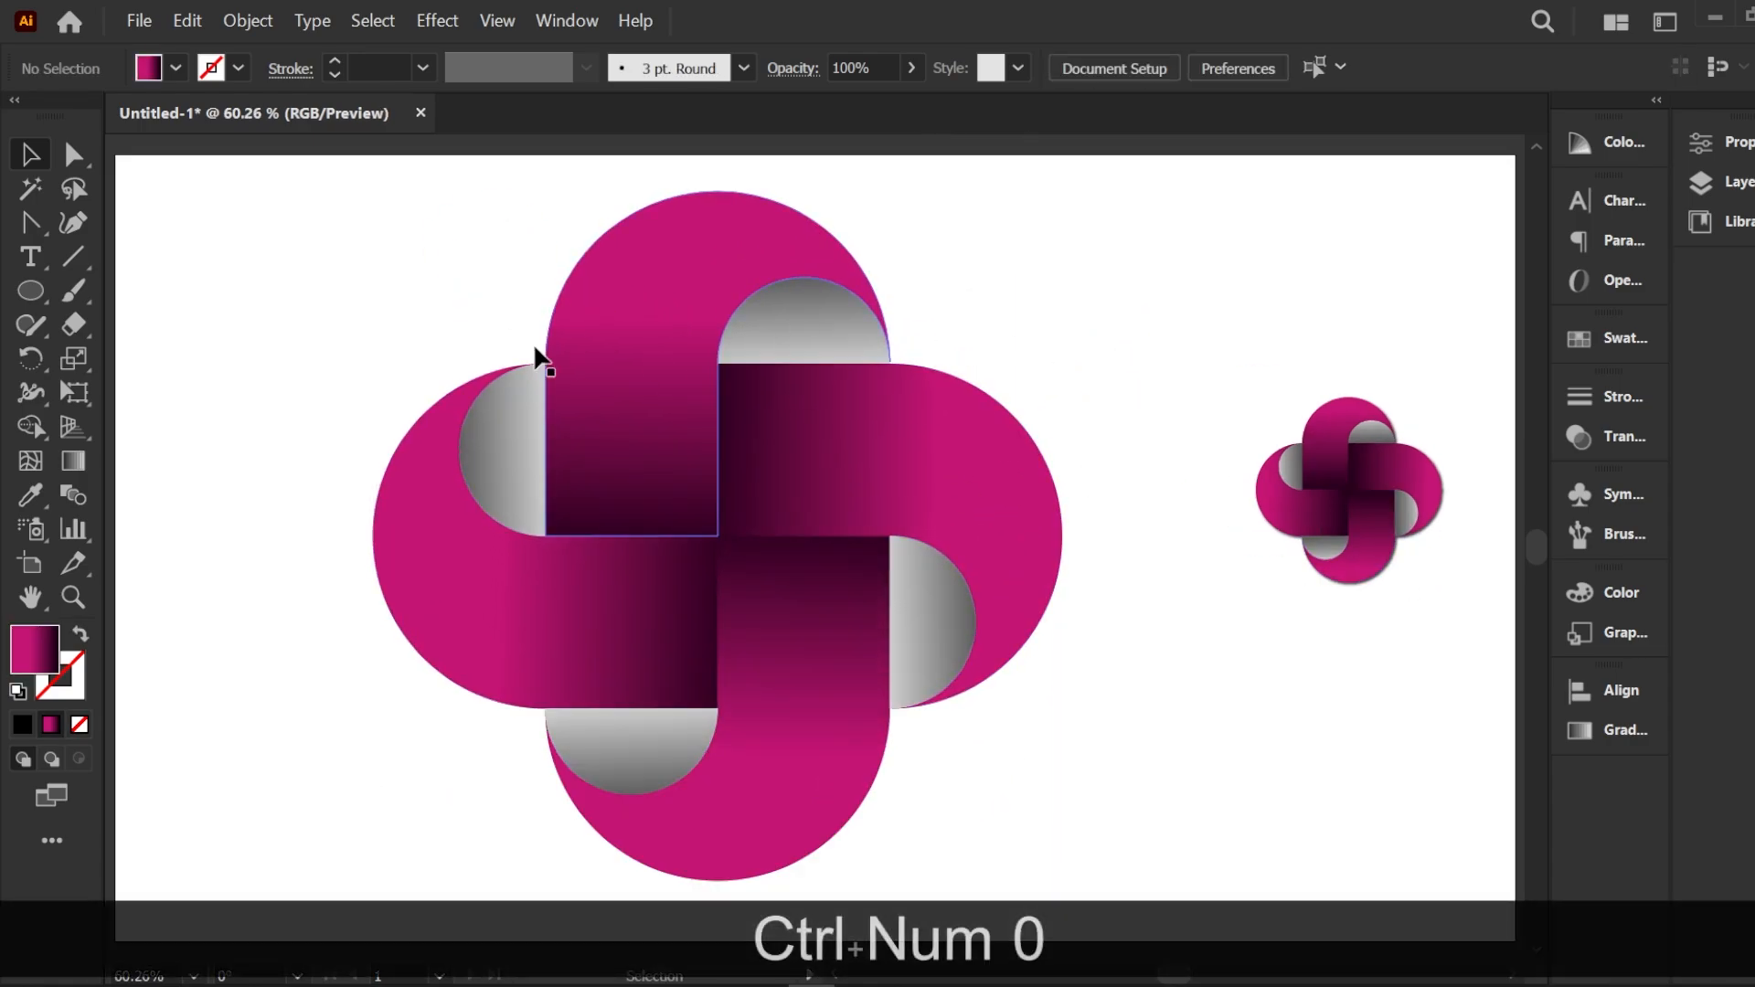
# Step: Group the four petals of the large knot into a single object
pyautogui.moveTo(299, 266); pyautogui.dragTo(1061, 823)
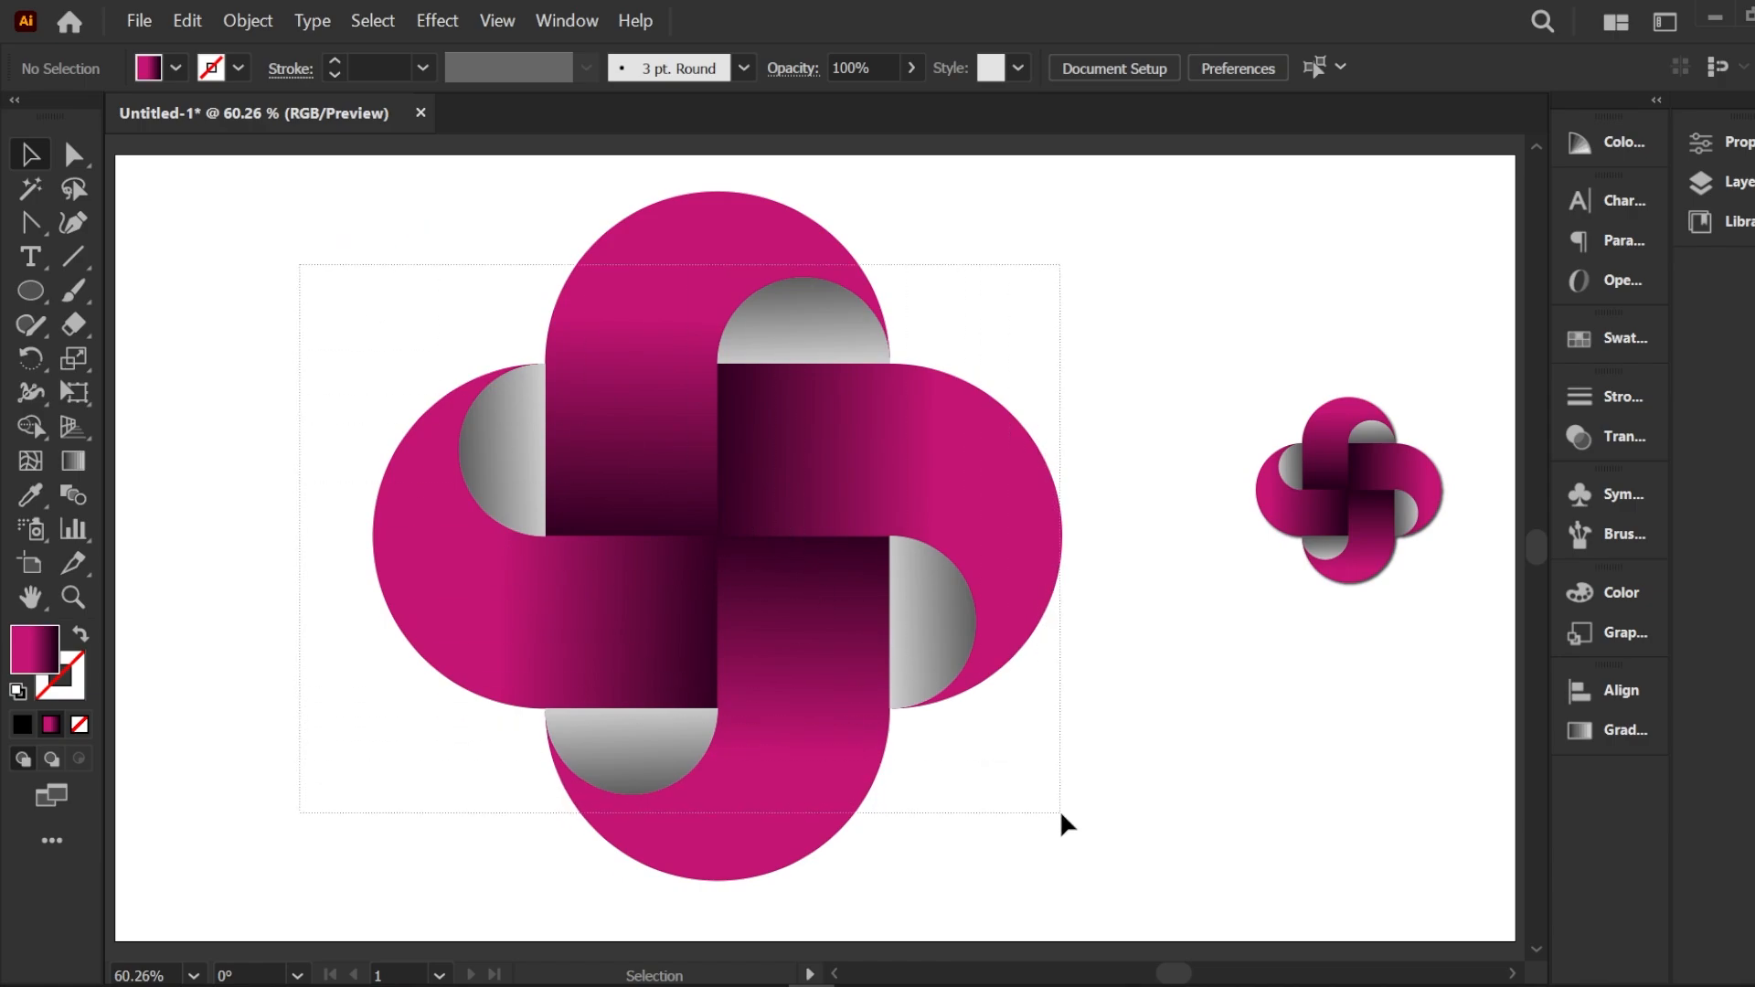
pyautogui.rightClick(684, 407)
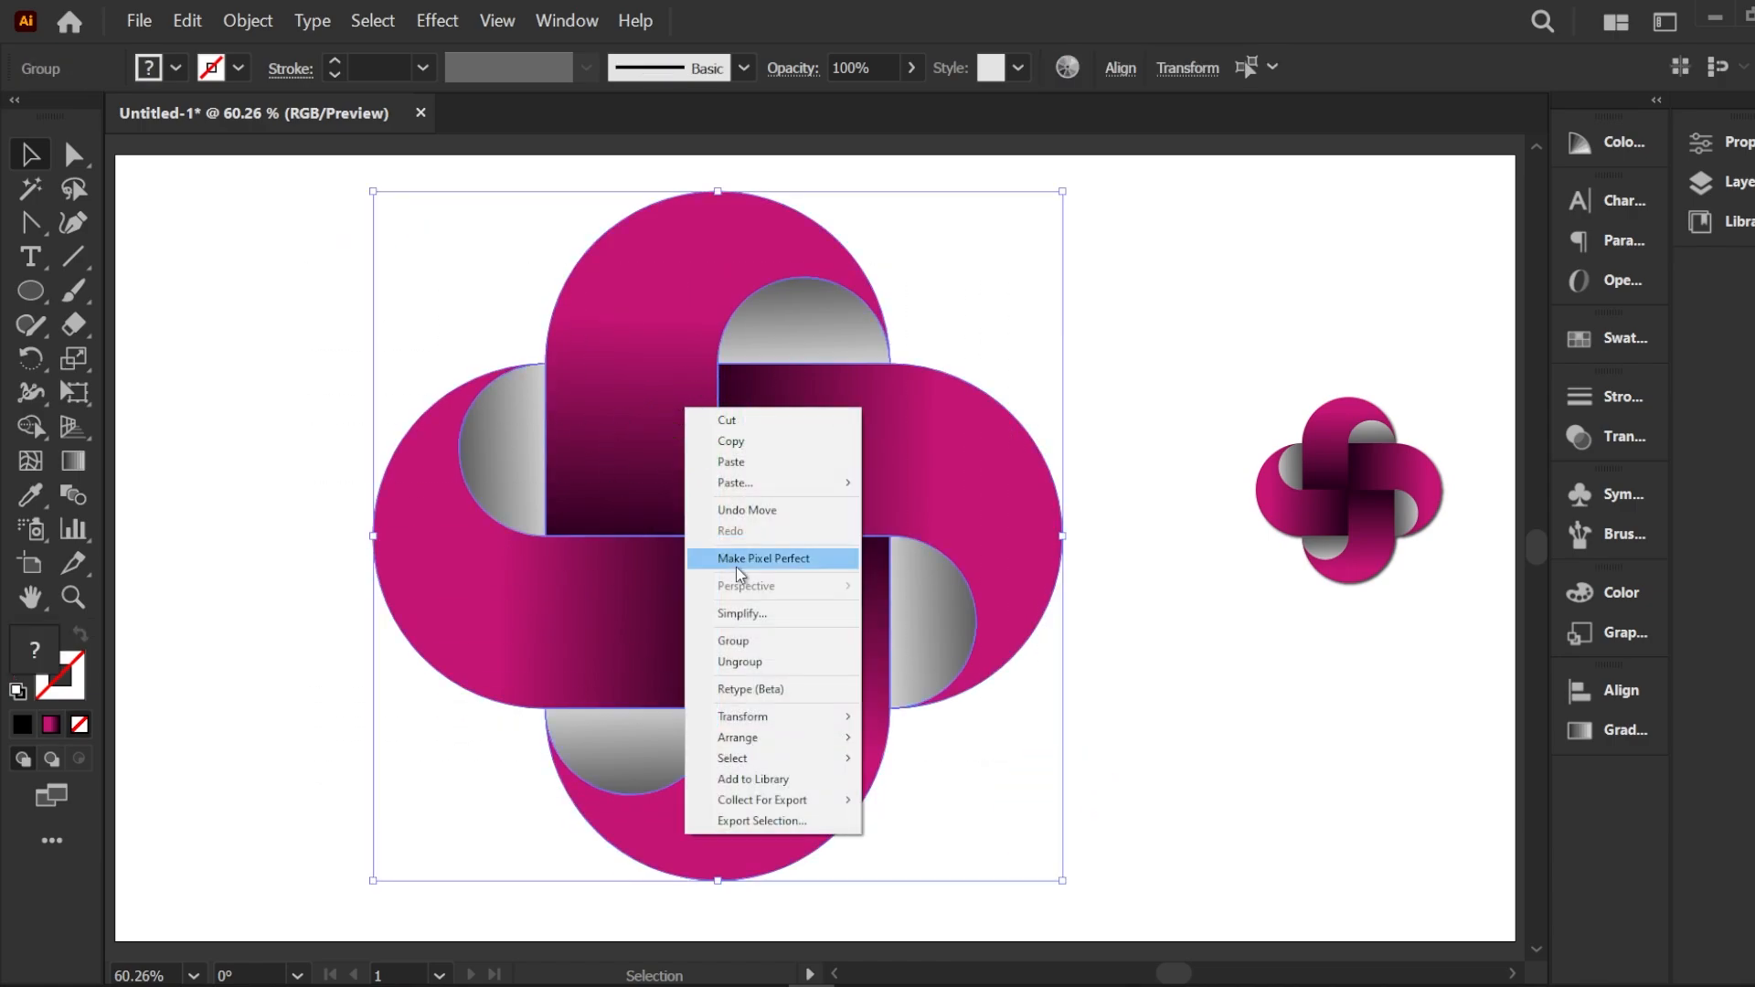
pyautogui.click(738, 643)
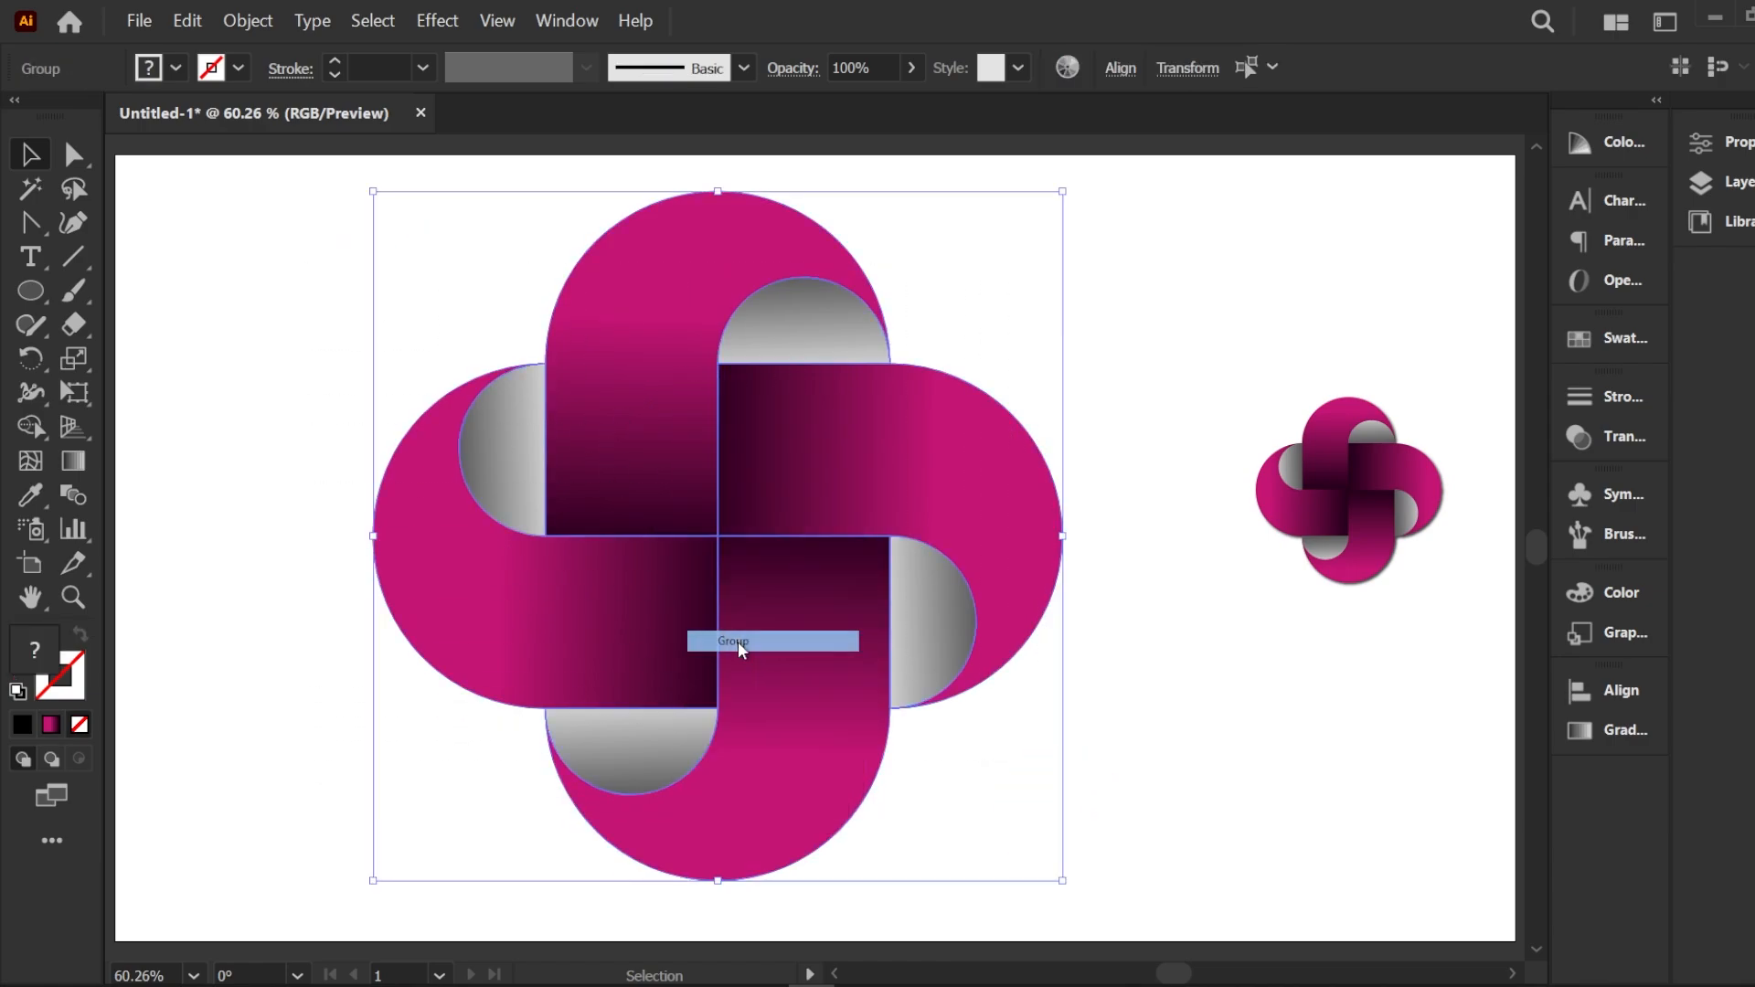
pyautogui.click(1204, 278)
# Step: Apply a black Drop Shadow to the knot with Multiply mode, 75% opacity, 7 px X and Y offsets and 5 px blur
pyautogui.click(902, 417)
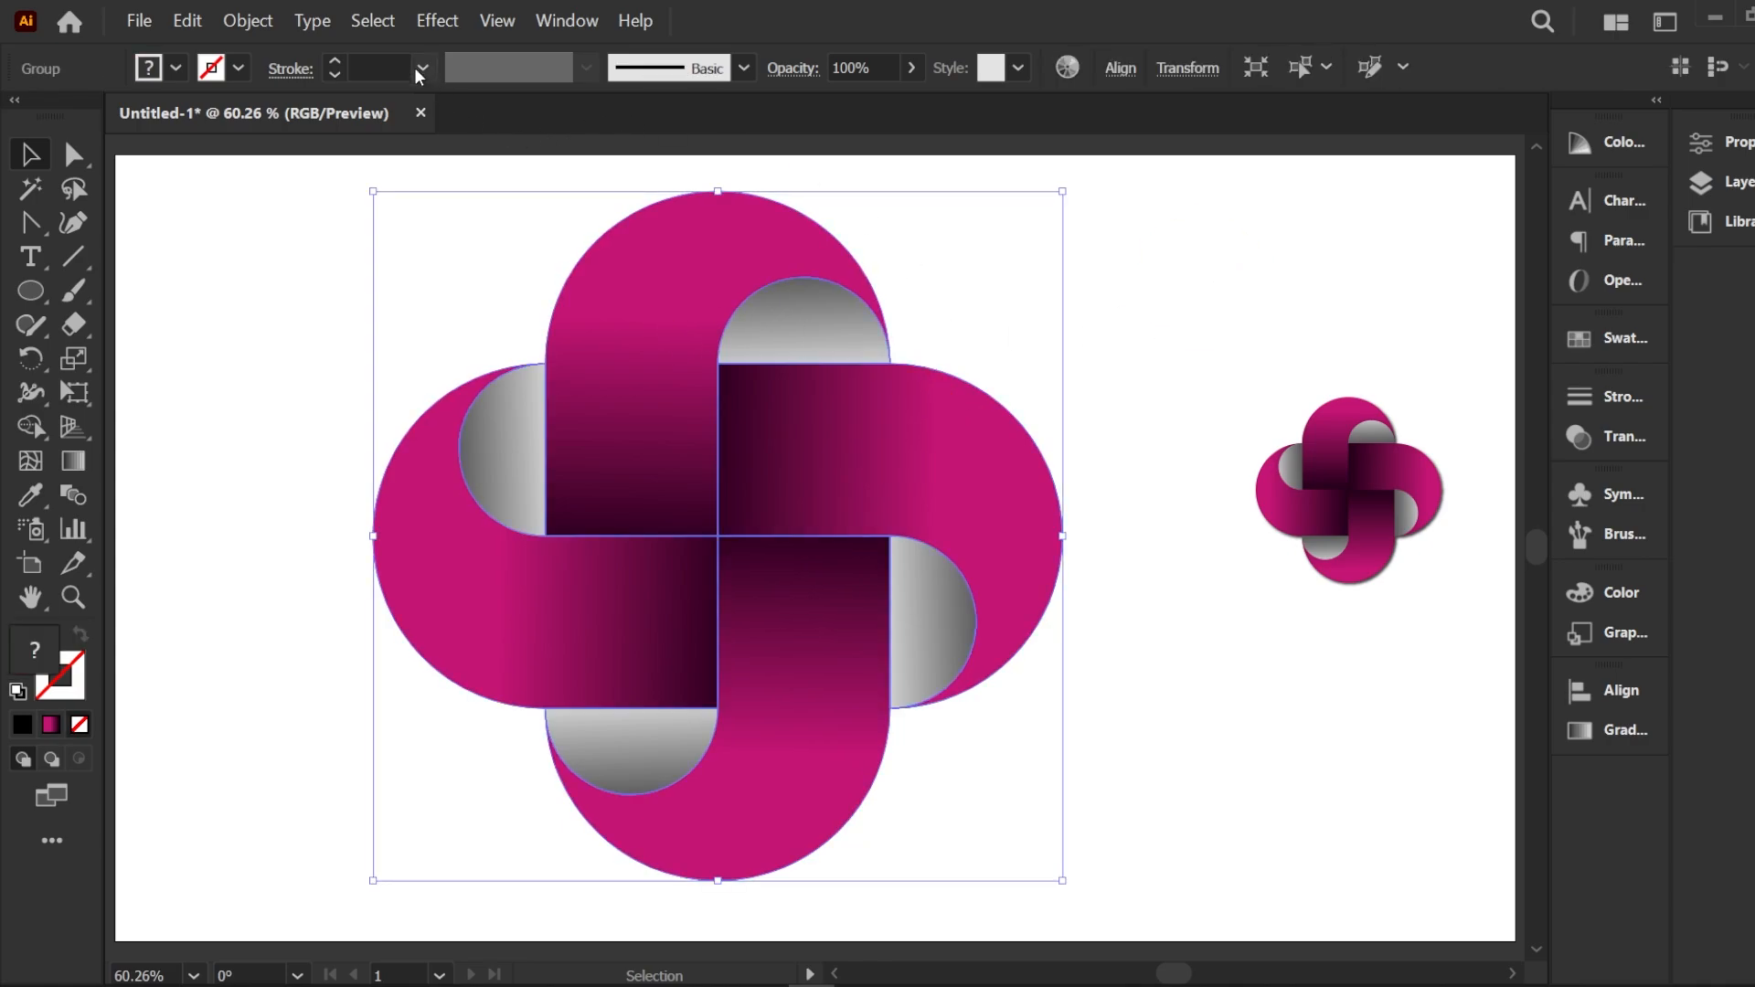
pyautogui.click(438, 25)
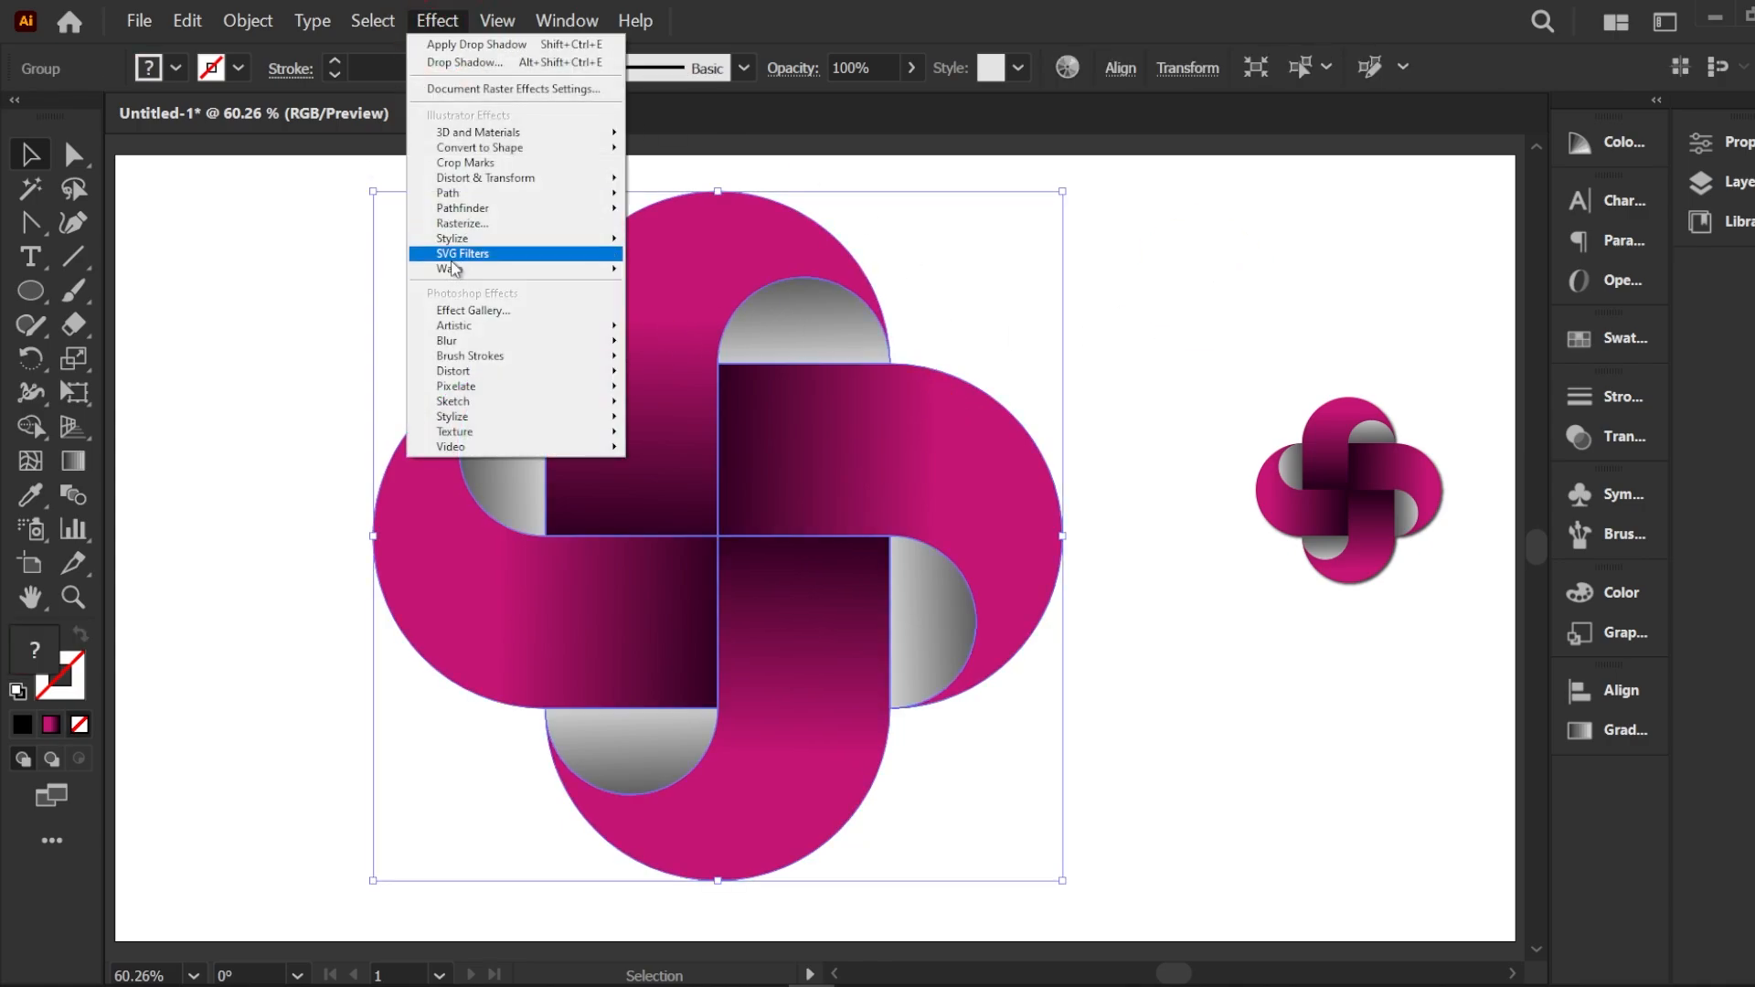
pyautogui.moveTo(459, 245)
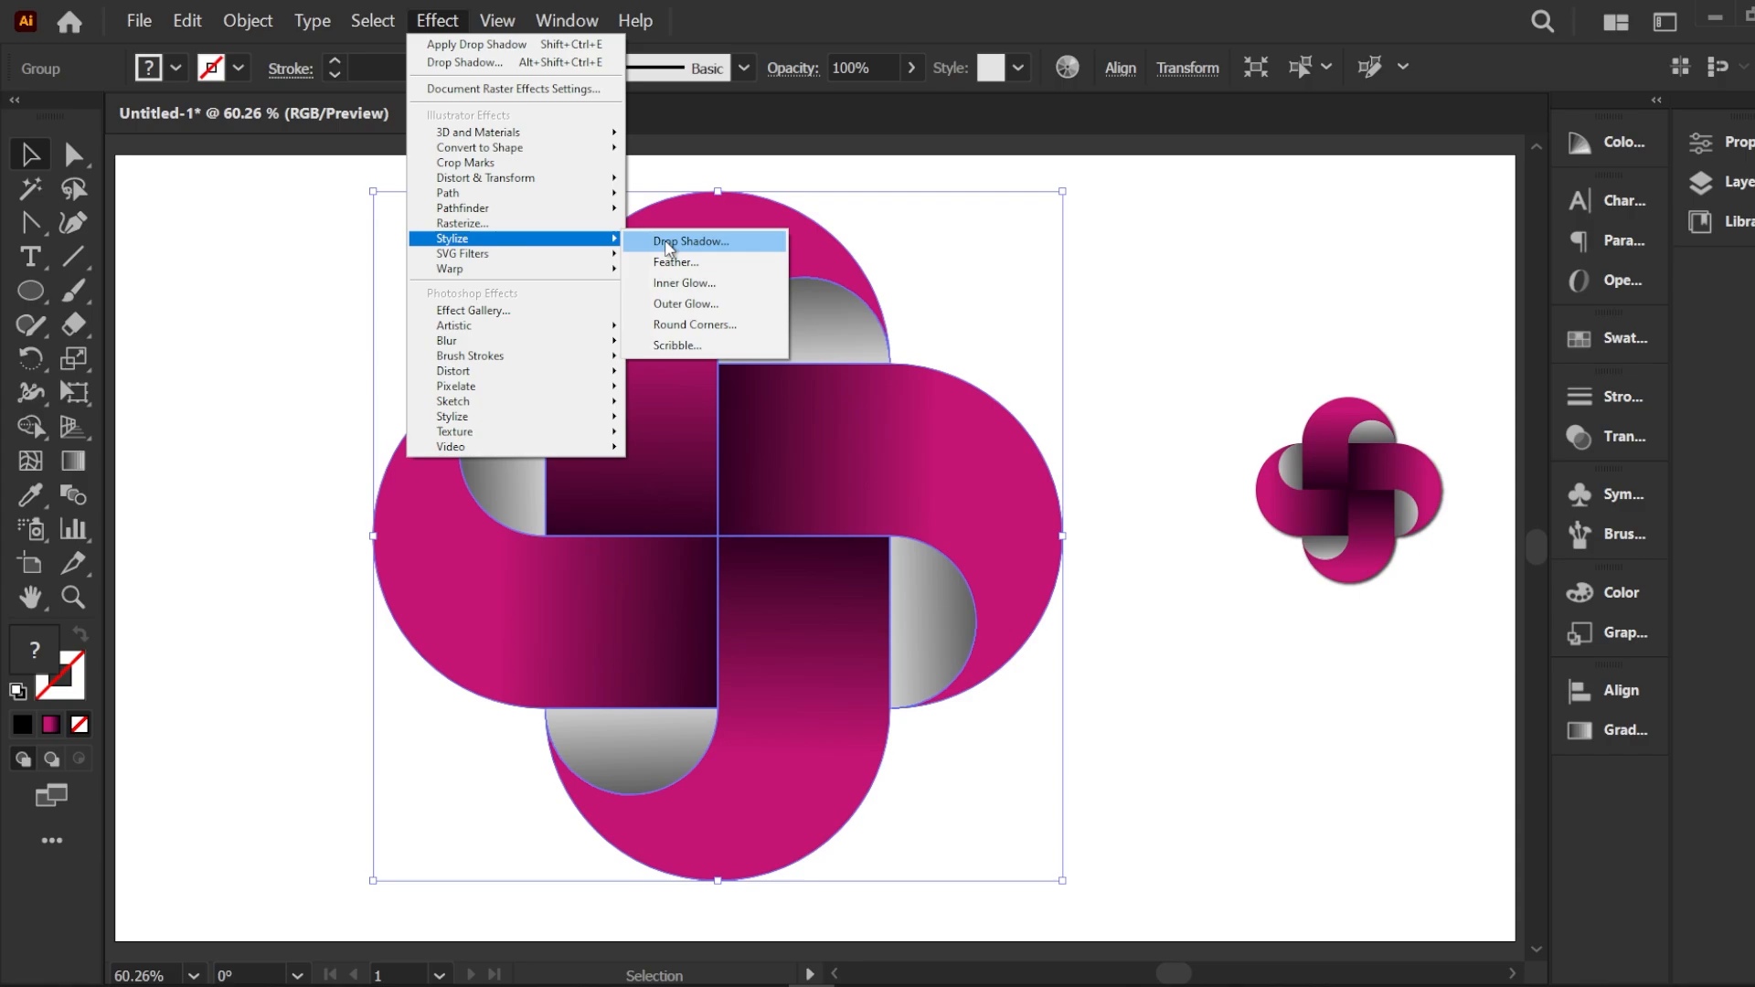
pyautogui.click(715, 243)
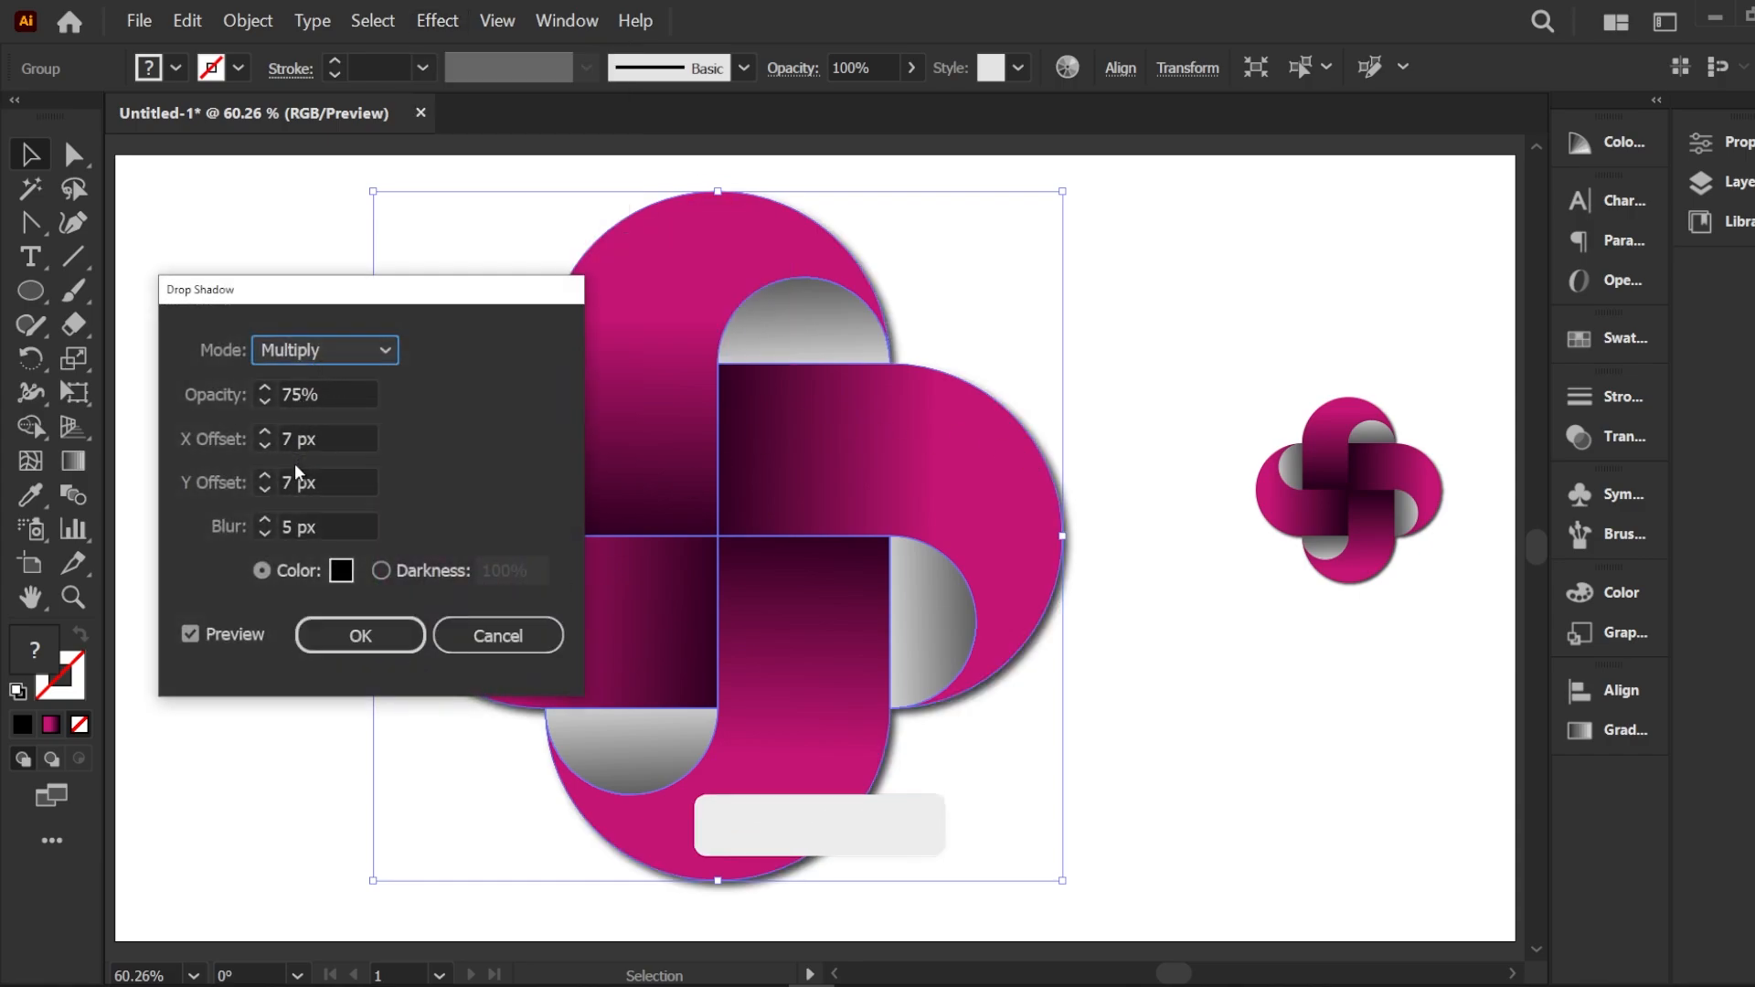
pyautogui.click(366, 633)
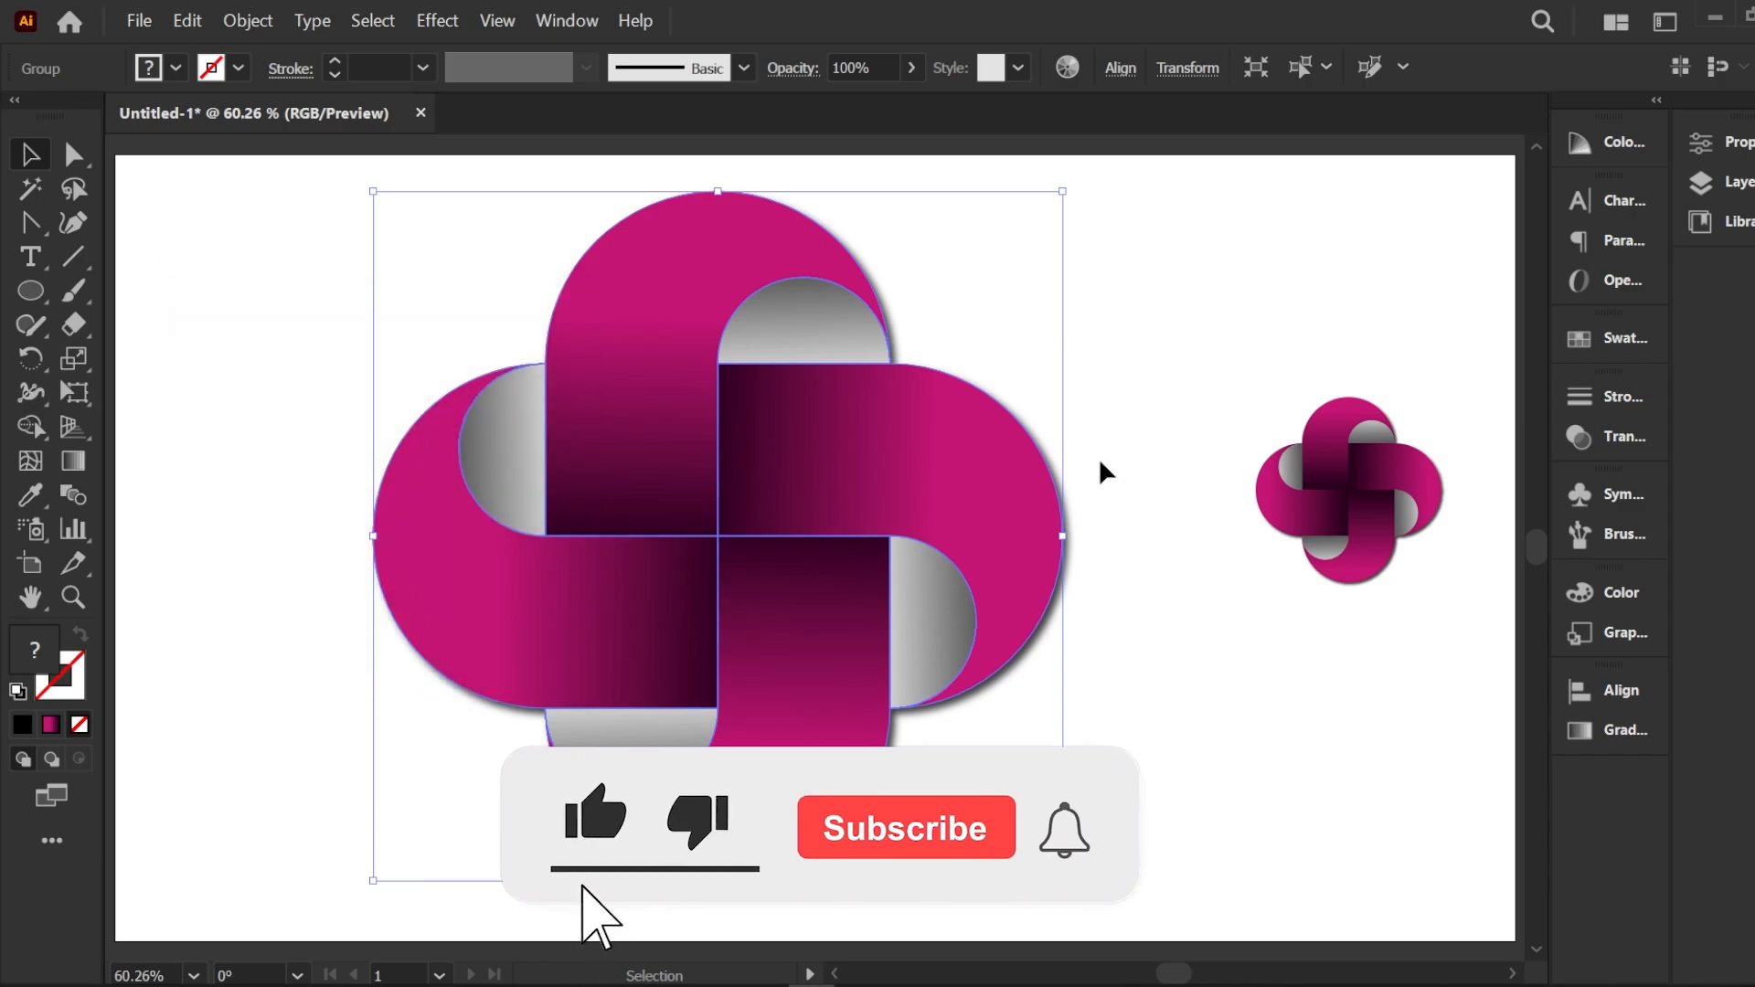
pyautogui.click(1132, 392)
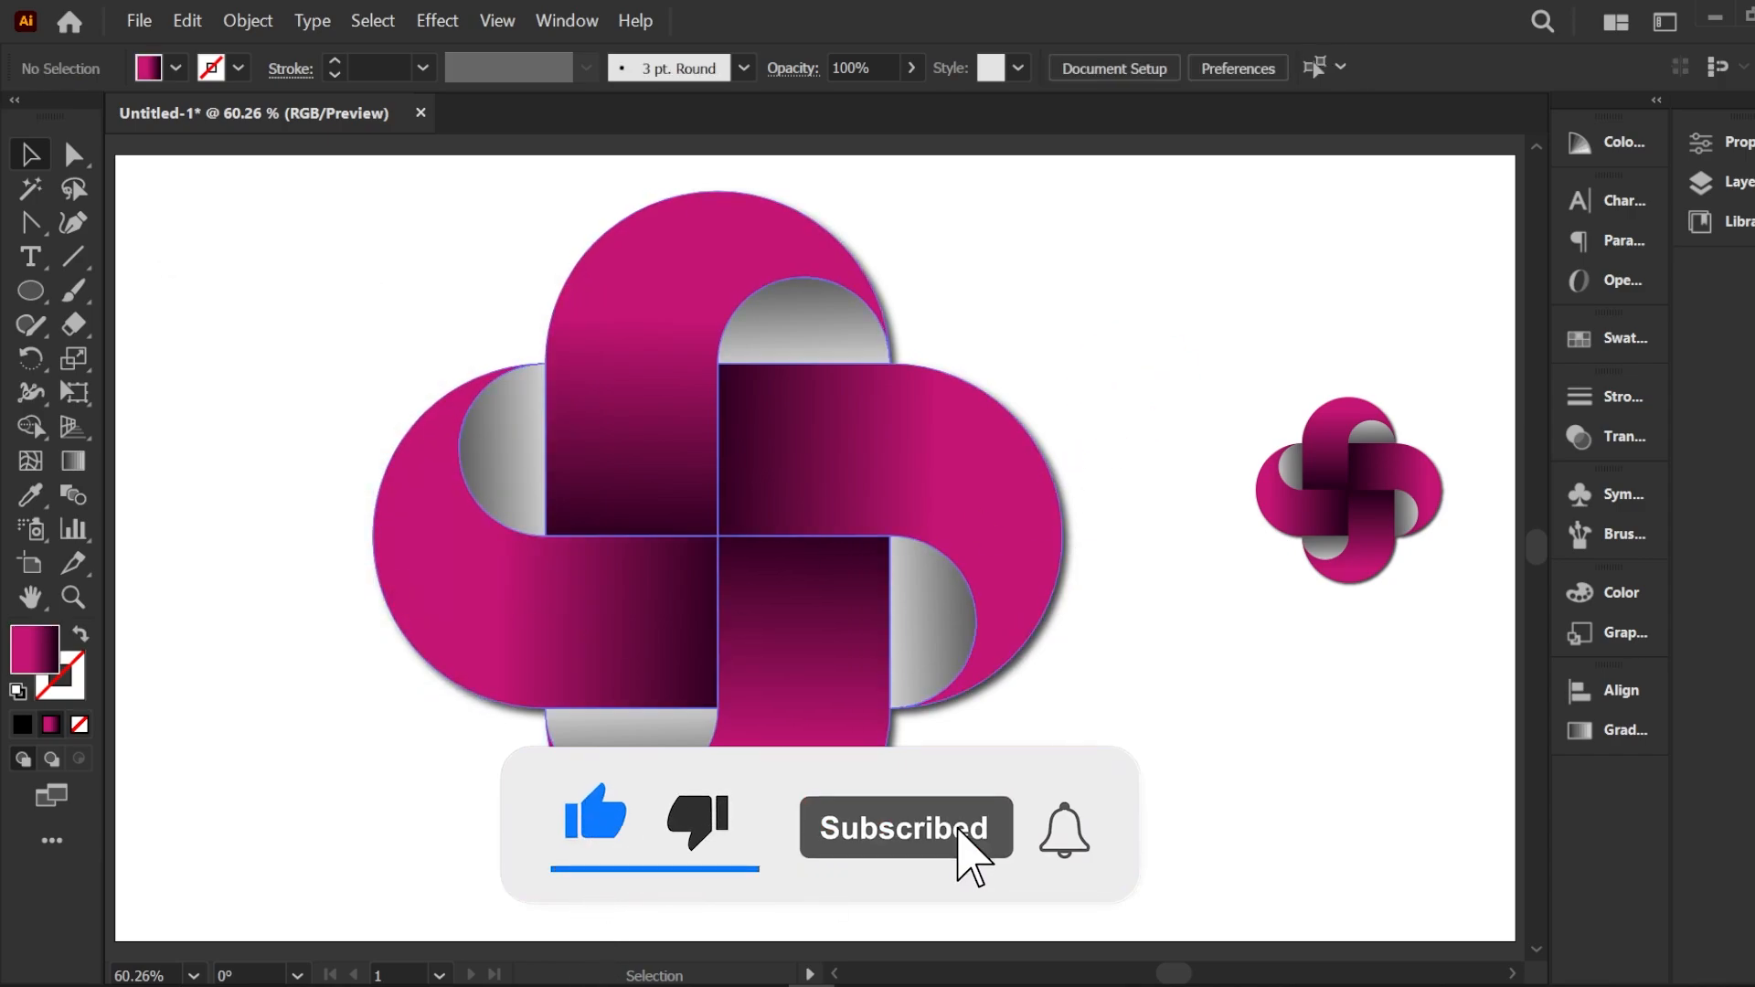